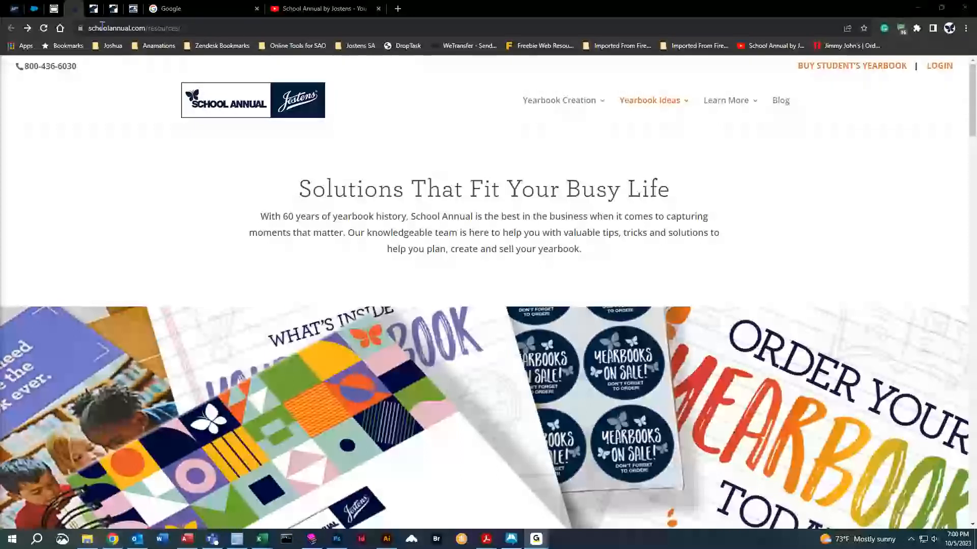
Open the User Login form and sign in with the adviser's job number, username and password.
click(938, 68)
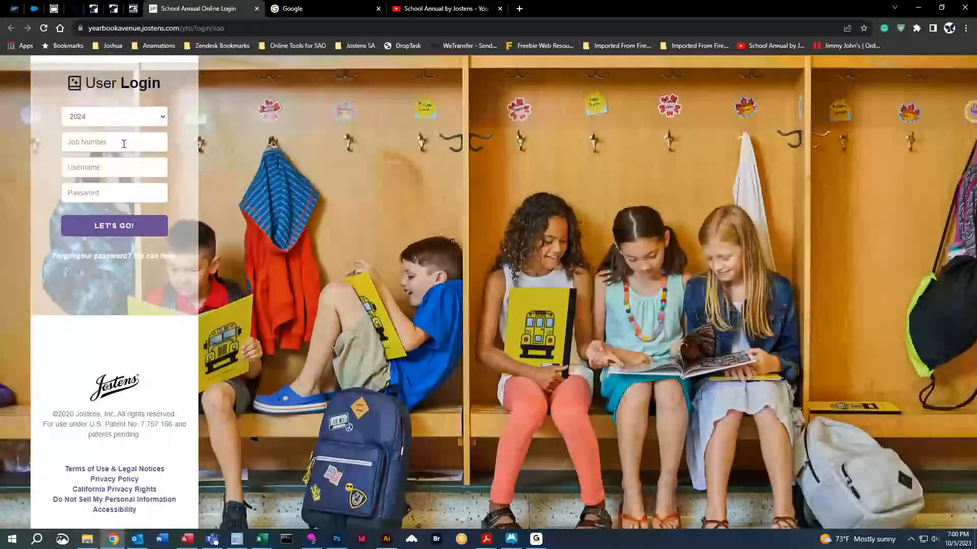
click(90, 140)
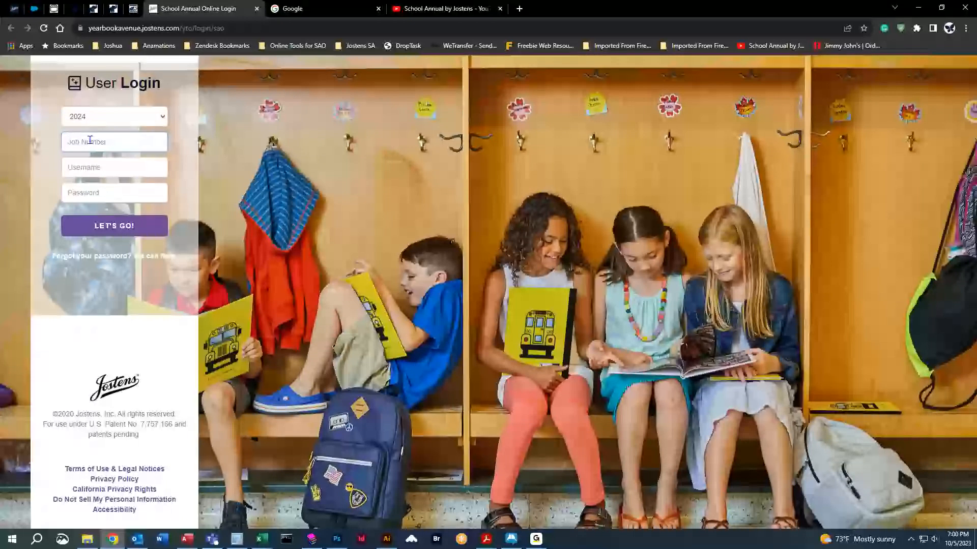
text(700000)
key(Tab)
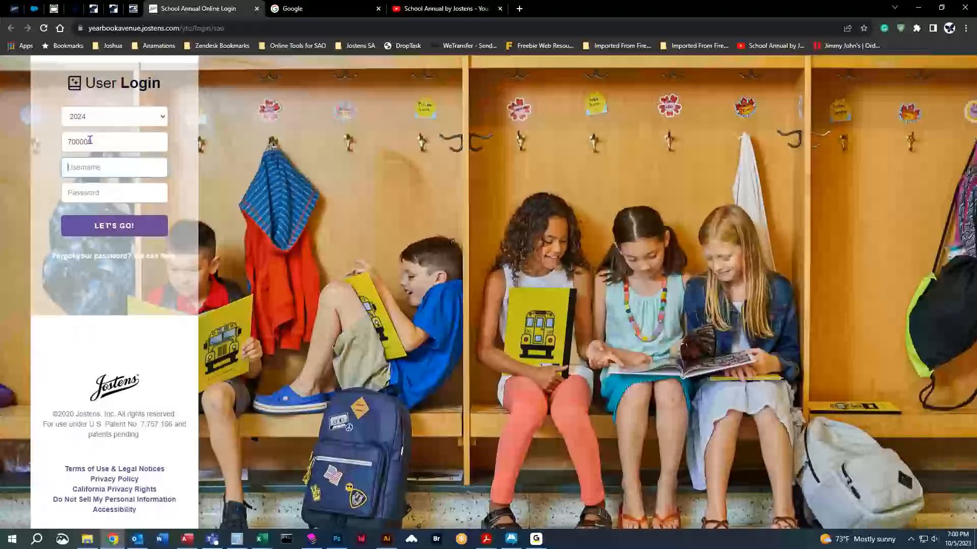
text(Adviser)
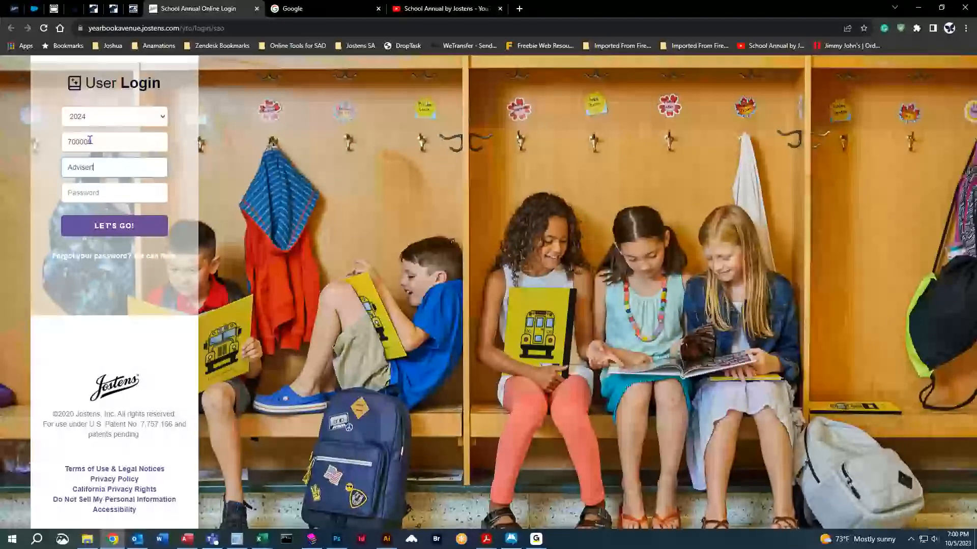
text(test)
key(Tab)
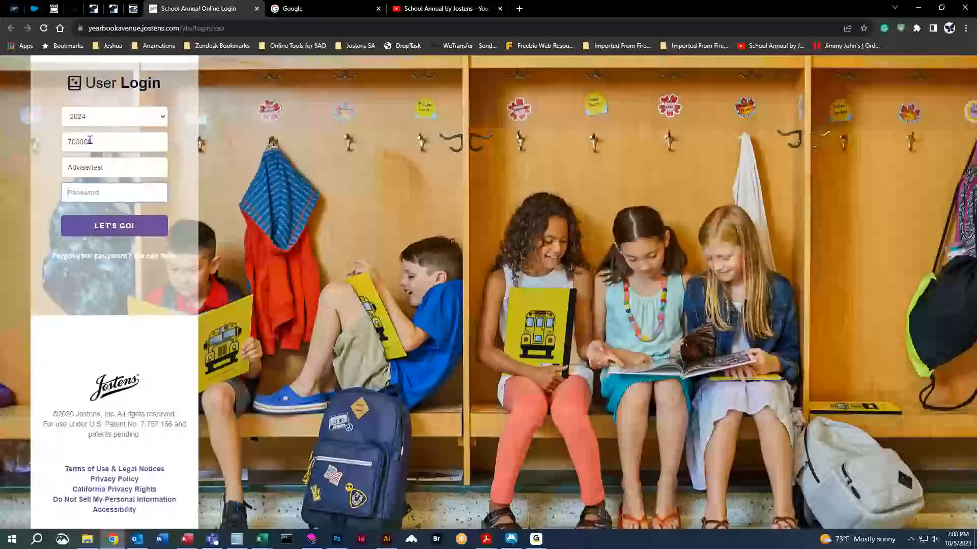
text(••••••••••)
click(239, 309)
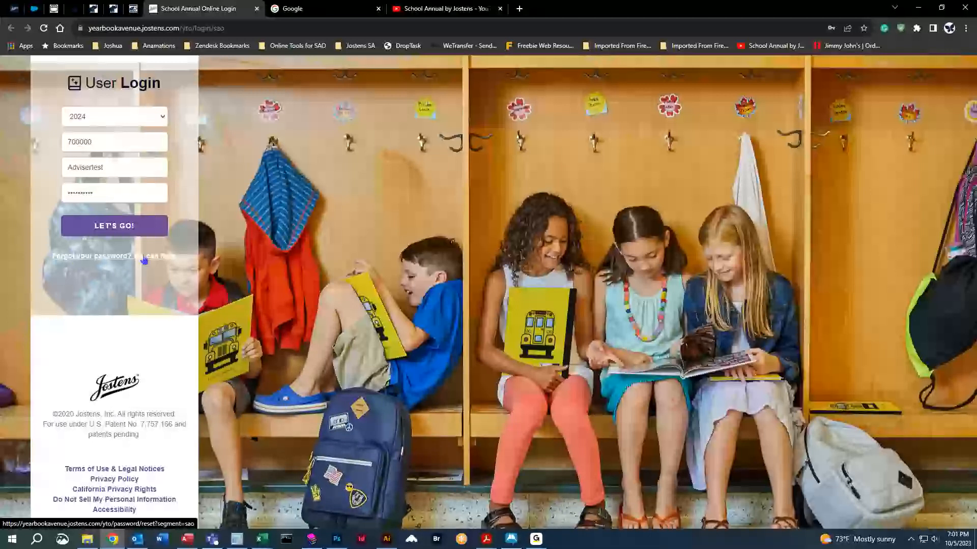
click(117, 227)
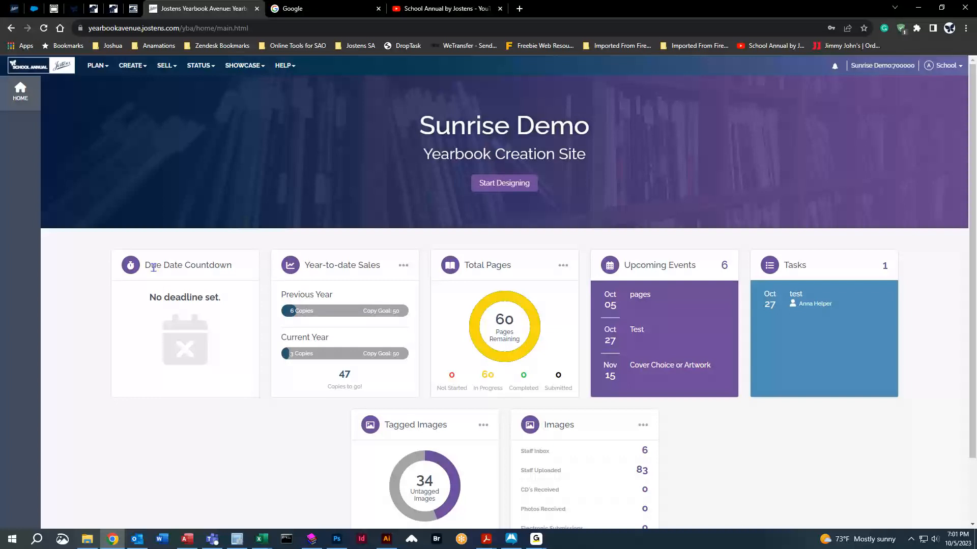
Highlight the Due Date Countdown card on the Sunrise Demo dashboard.
drag(146, 265, 247, 268)
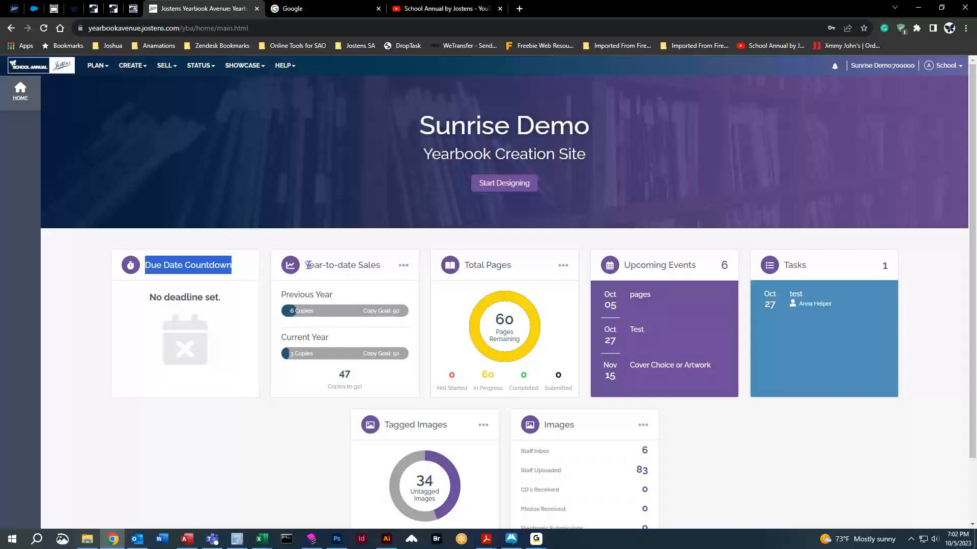
drag(305, 265, 388, 266)
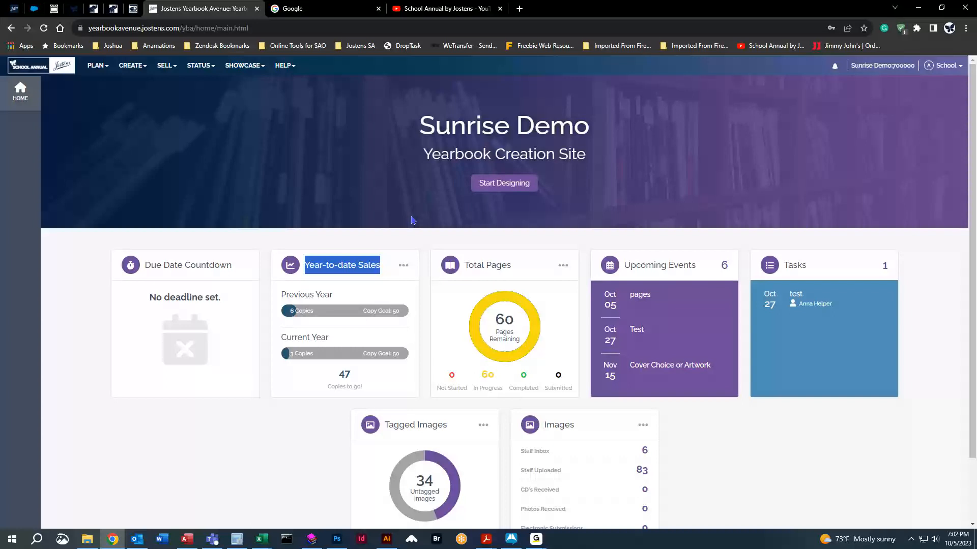
drag(468, 265, 527, 270)
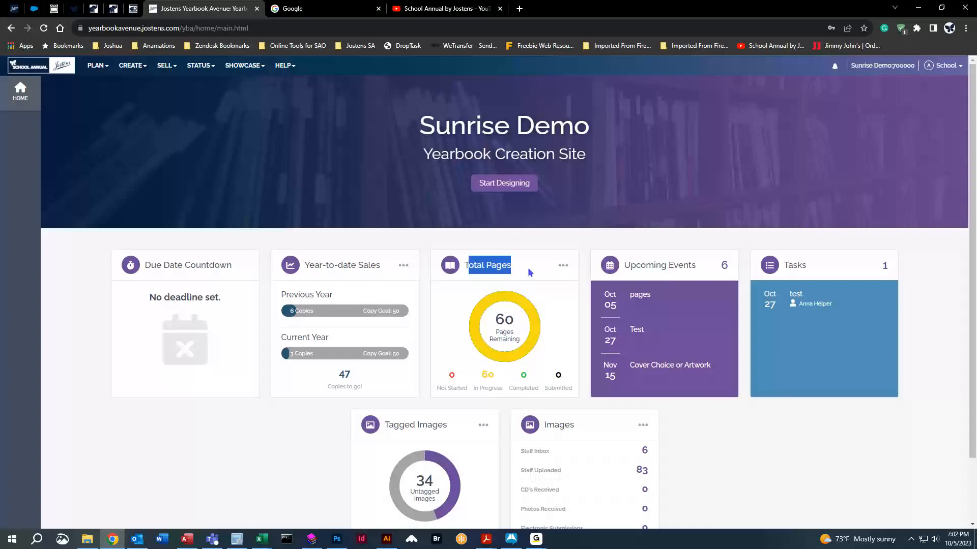
drag(512, 320, 494, 322)
click(536, 275)
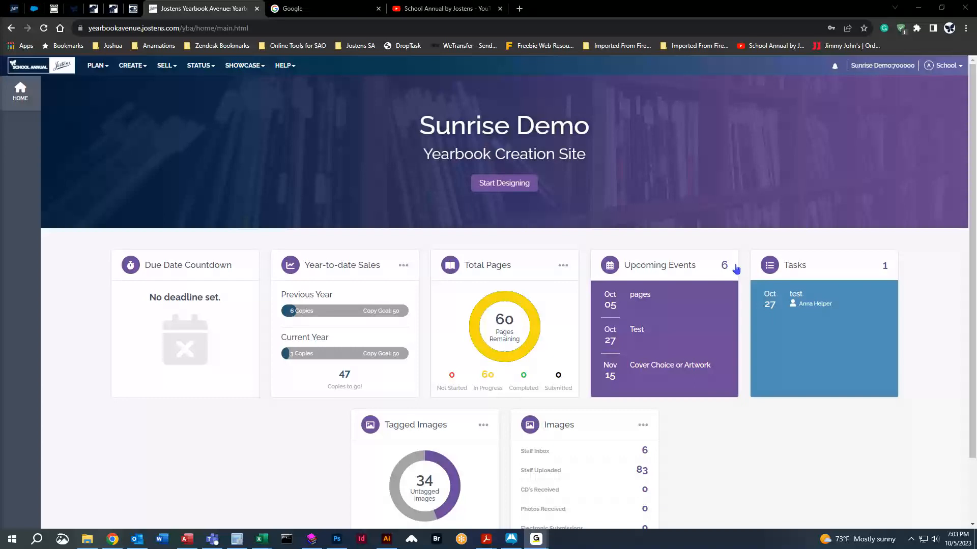
Open the Planner and review events through the Dec 27 Estimated Ship Date and the 'test' task.
click(646, 266)
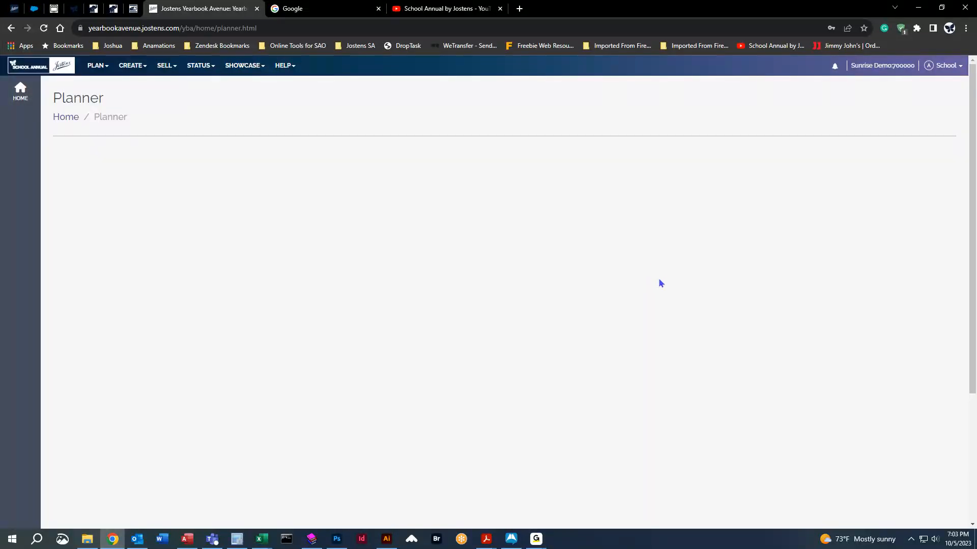
scroll(539, 291, down, 2)
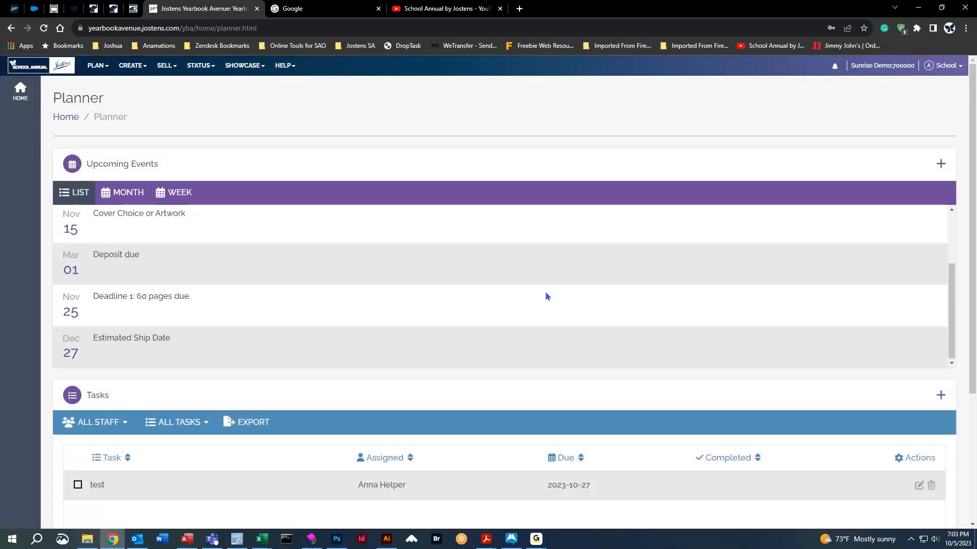
scroll(545, 291, up, 2)
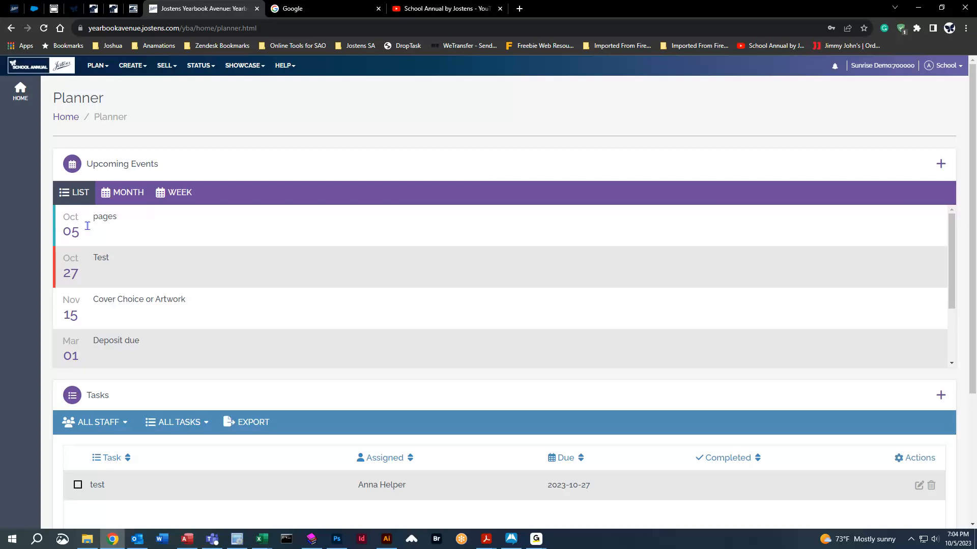
scroll(490, 341, down, 2)
scroll(493, 398, down, 2)
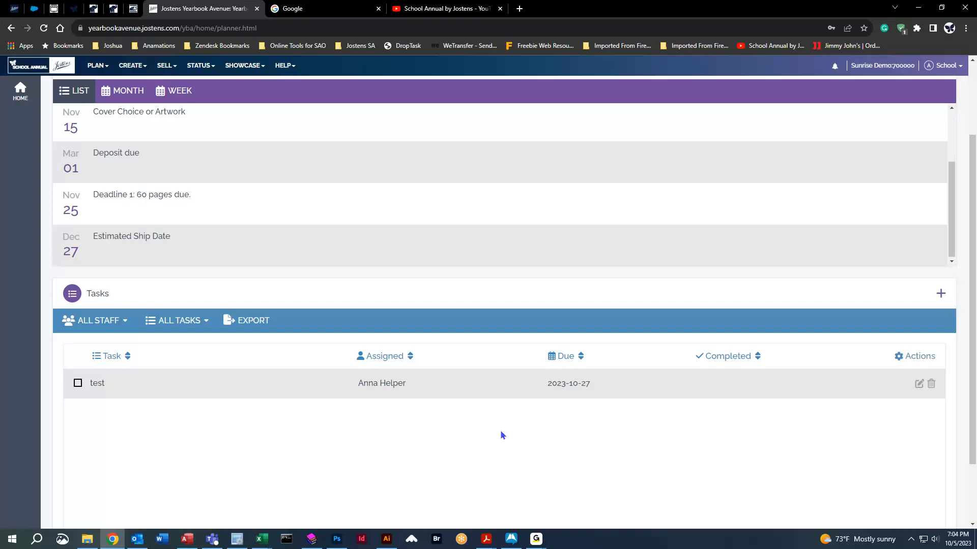
scroll(490, 432, up, 2)
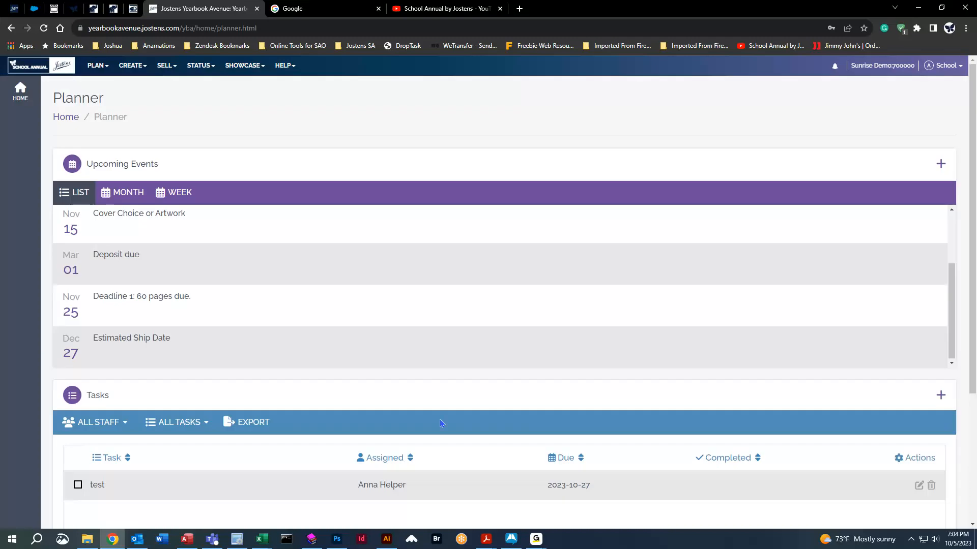
Return home and highlight the Images card's title and its 696 library images.
click(45, 71)
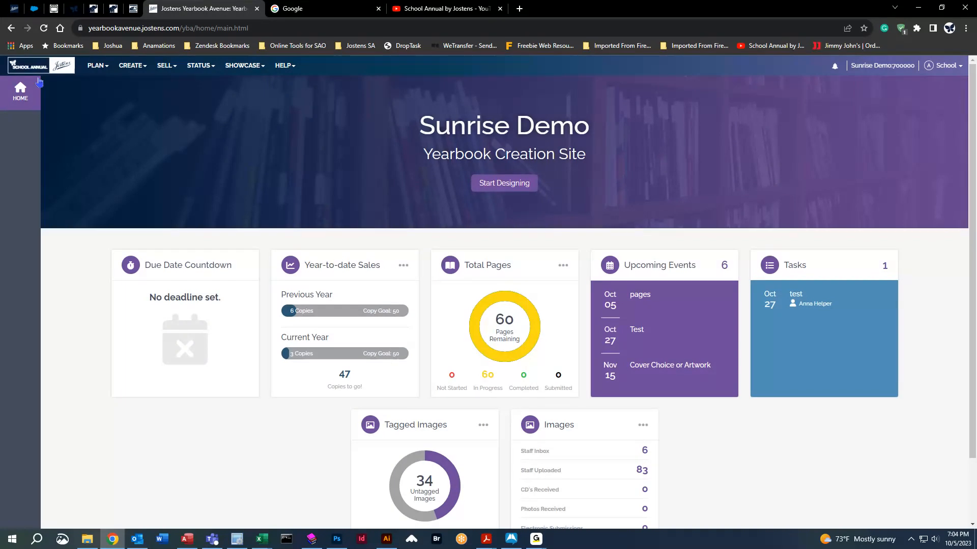
scroll(413, 364, down, 2)
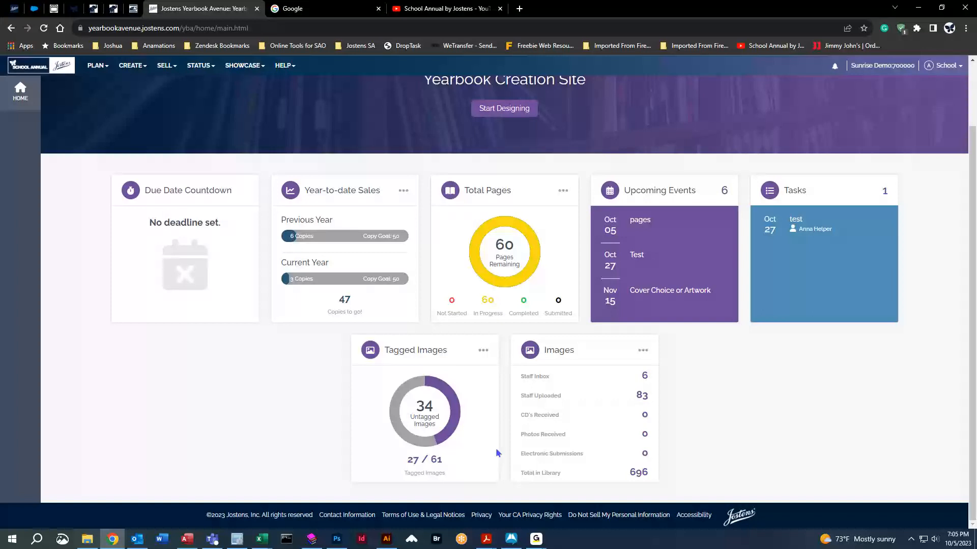
drag(544, 353, 574, 352)
click(597, 395)
drag(629, 476, 665, 478)
click(642, 396)
scroll(98, 399, up, 2)
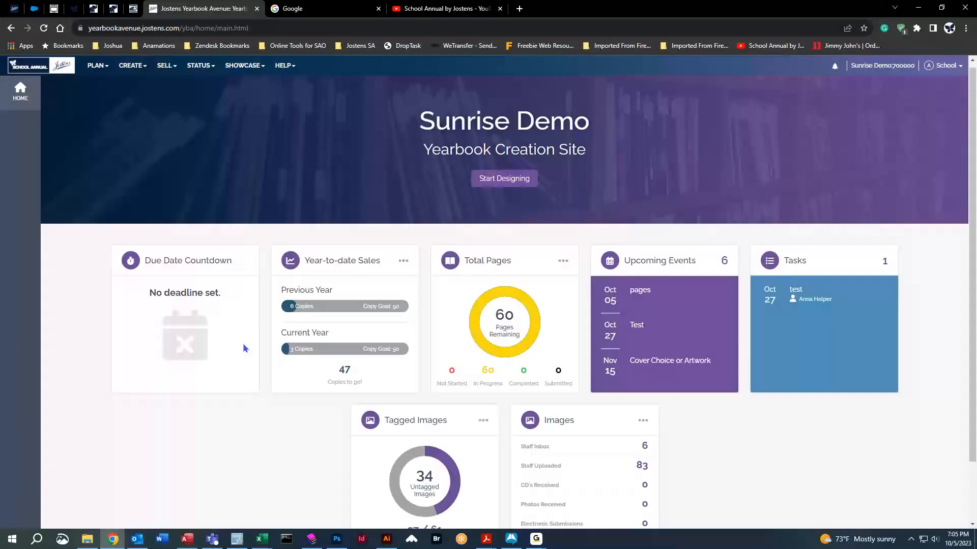
Go to the Staff list, then start and abandon a new staff member form.
click(98, 73)
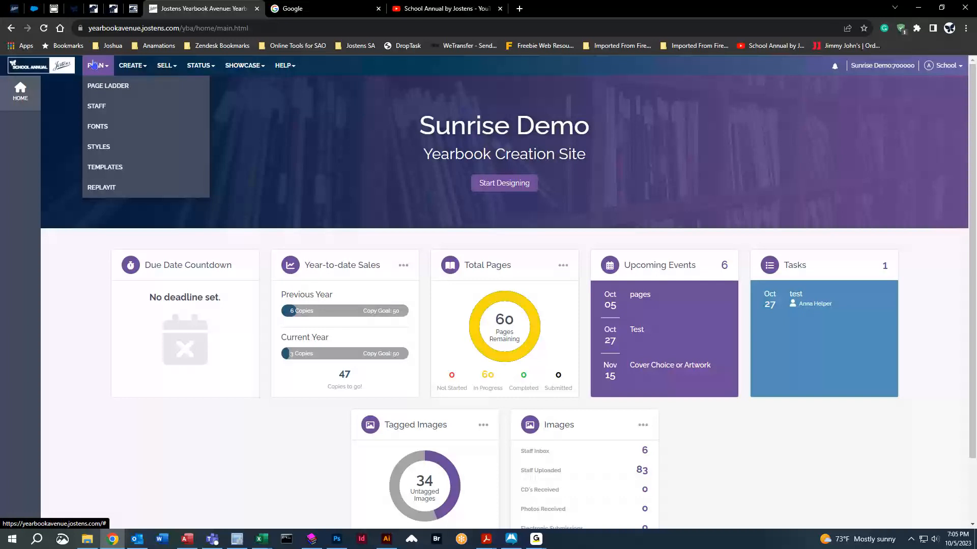
click(97, 108)
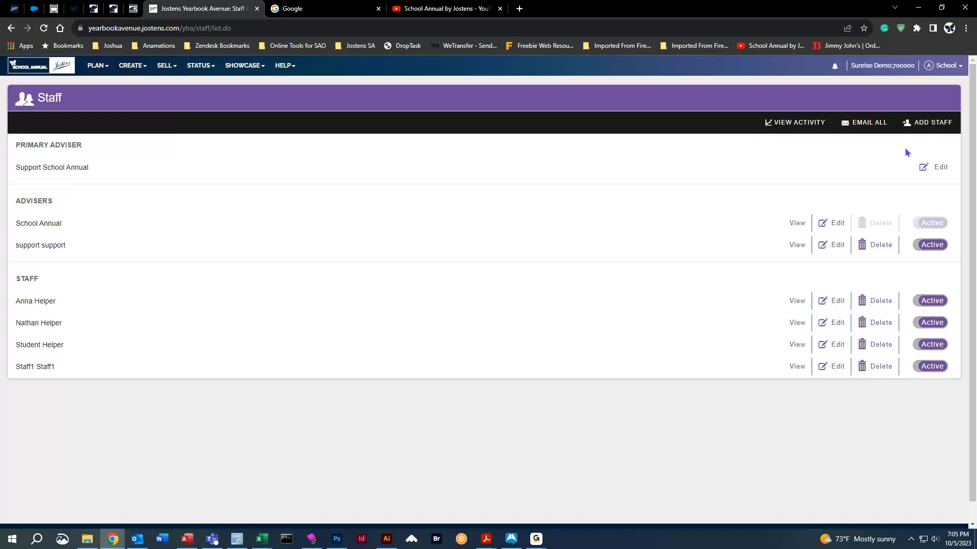
click(928, 131)
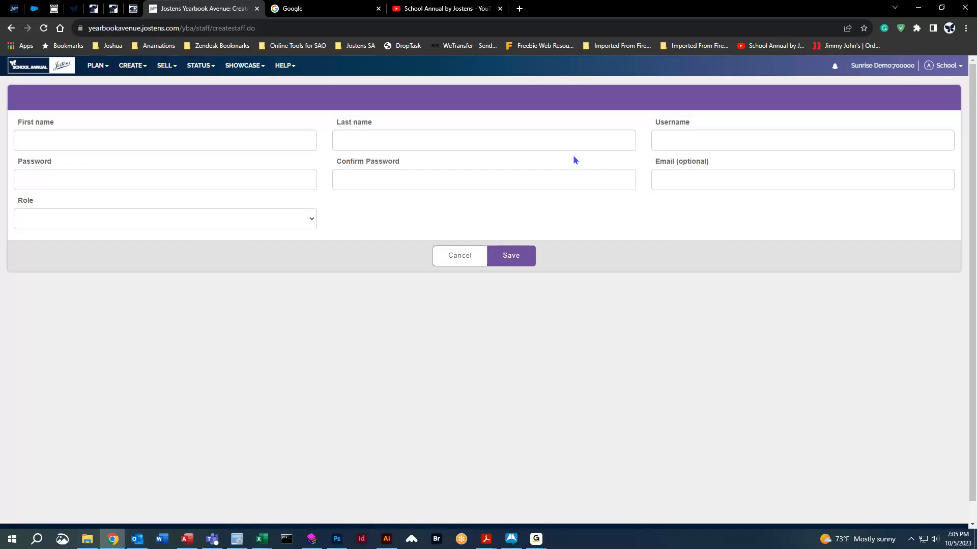
click(72, 139)
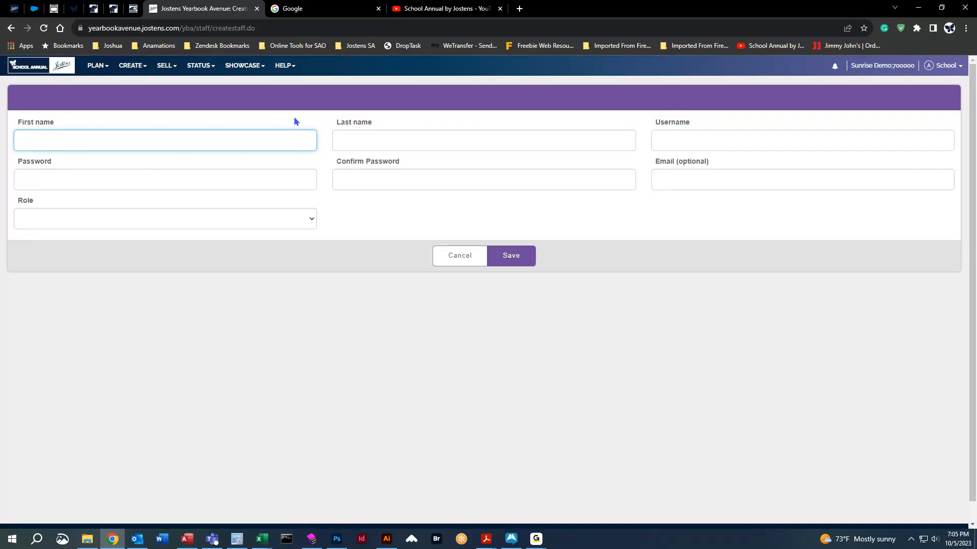
click(459, 255)
Reopen Create Staff, view the Role choices without picking one, and cancel the form.
click(926, 131)
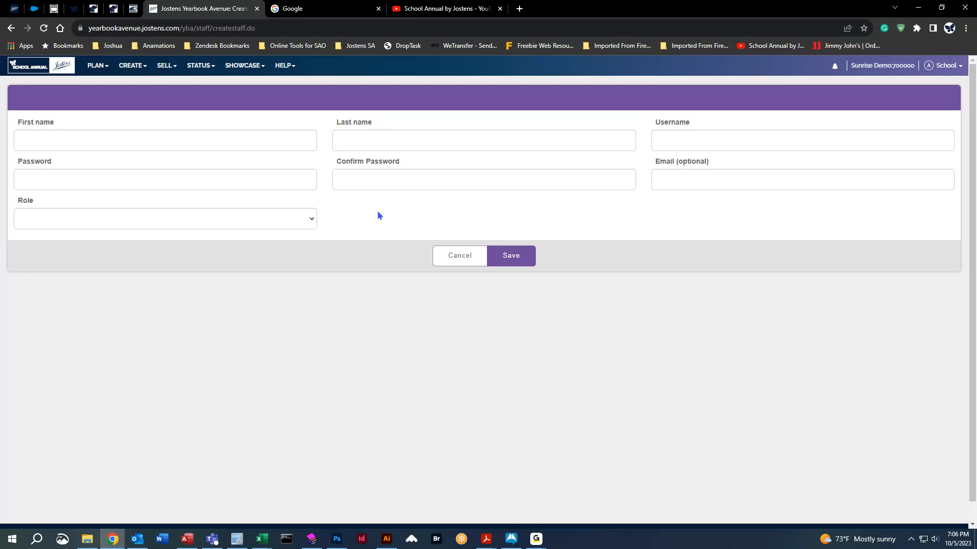
click(74, 220)
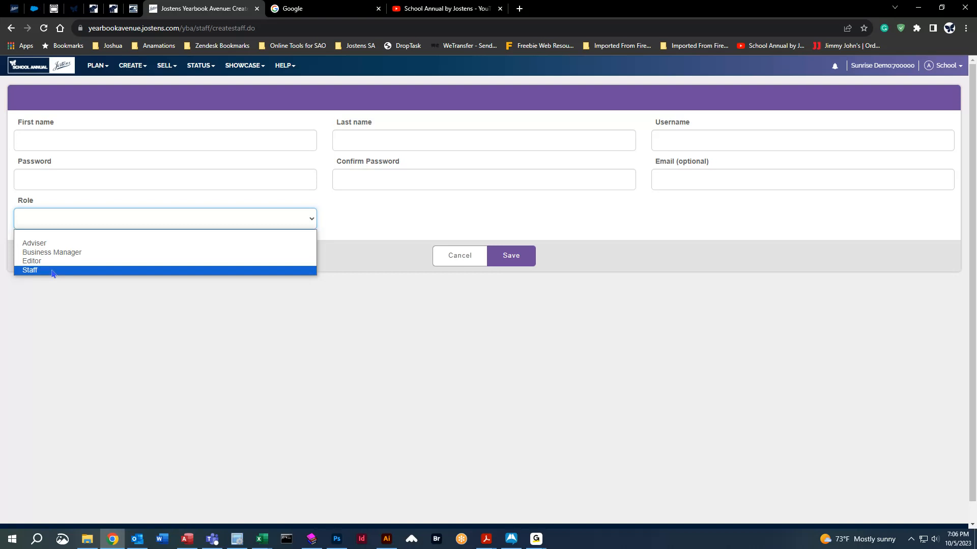
click(572, 384)
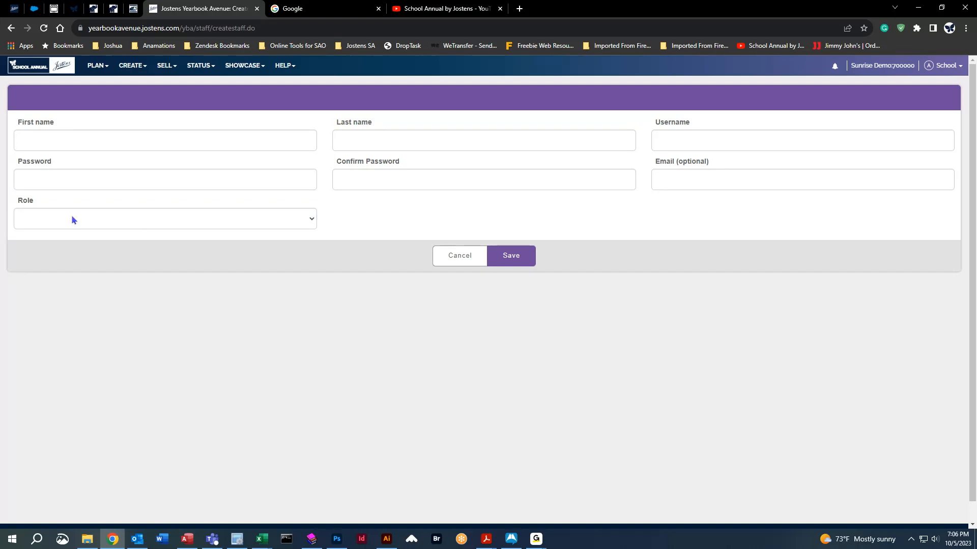
click(461, 255)
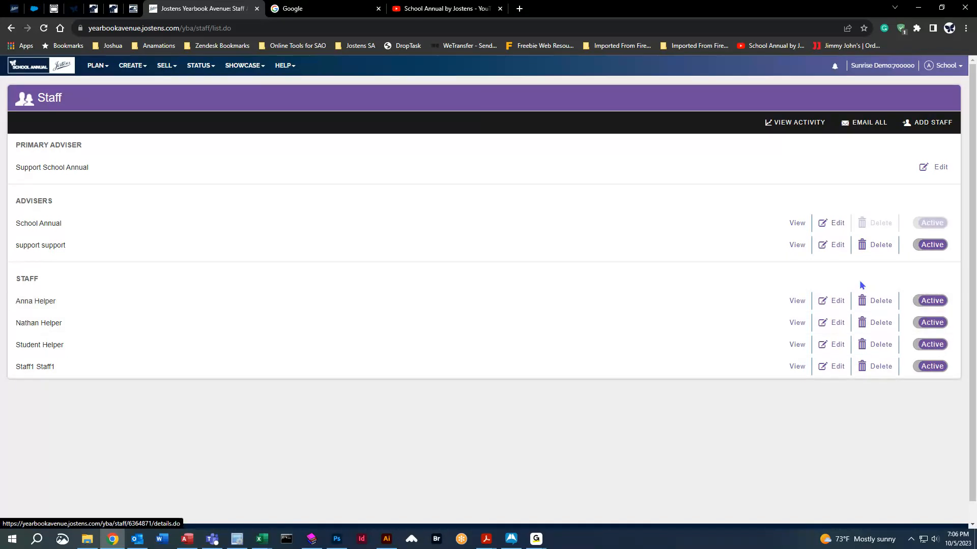
Set the first staff member to Inactive without editing details, then go to PLAN > Ladder.
click(835, 307)
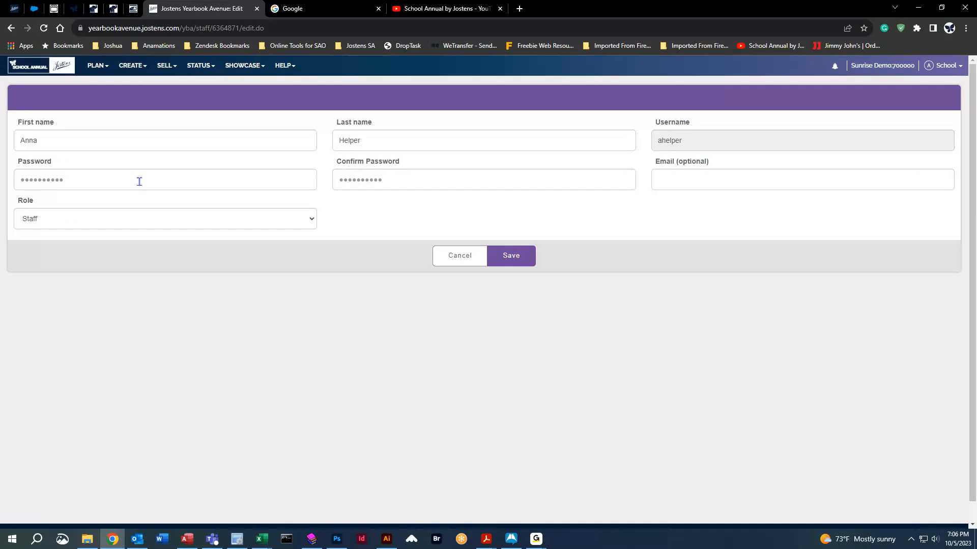
click(459, 256)
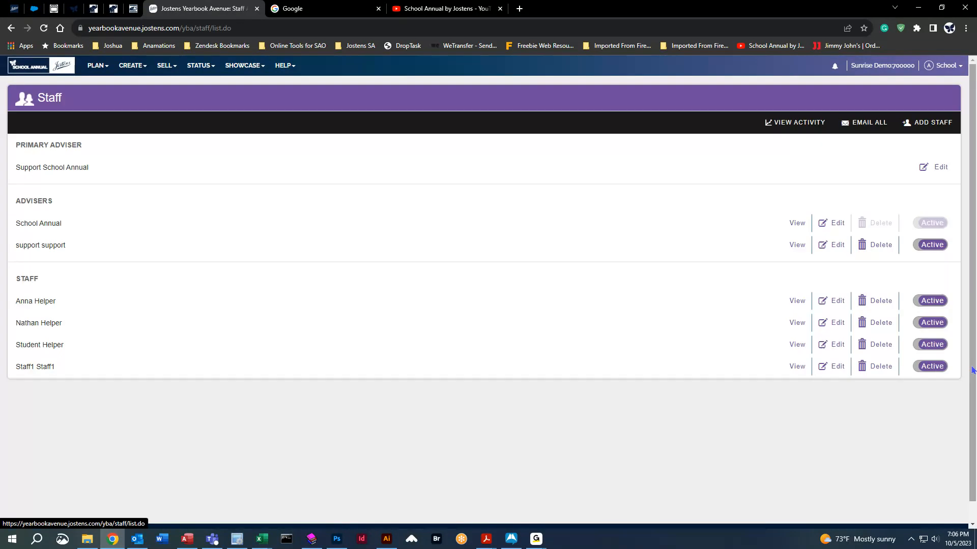
click(930, 303)
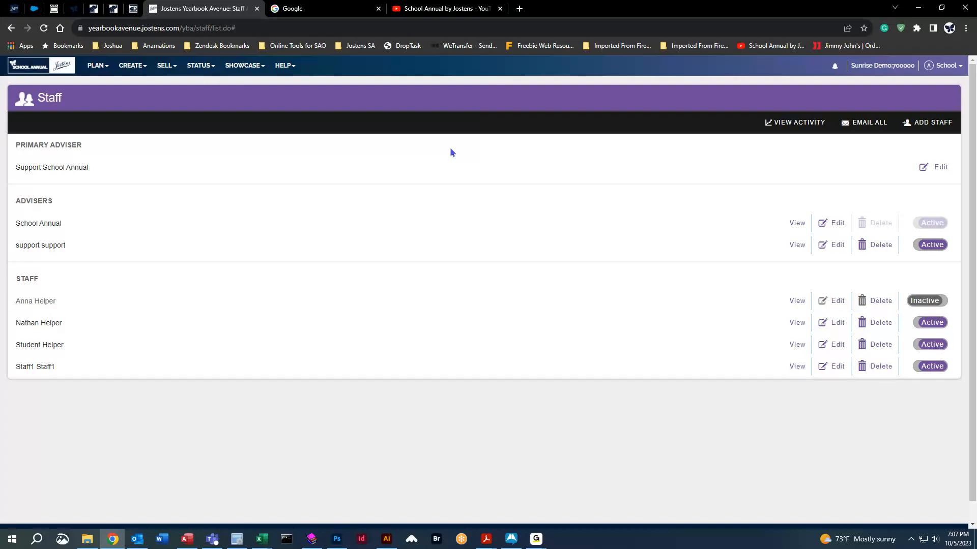
click(98, 66)
click(109, 85)
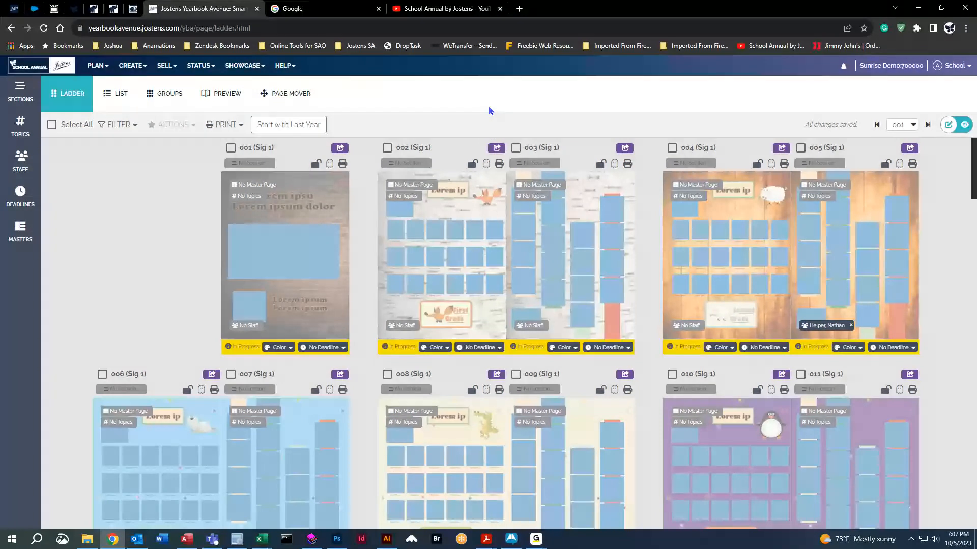
click(433, 14)
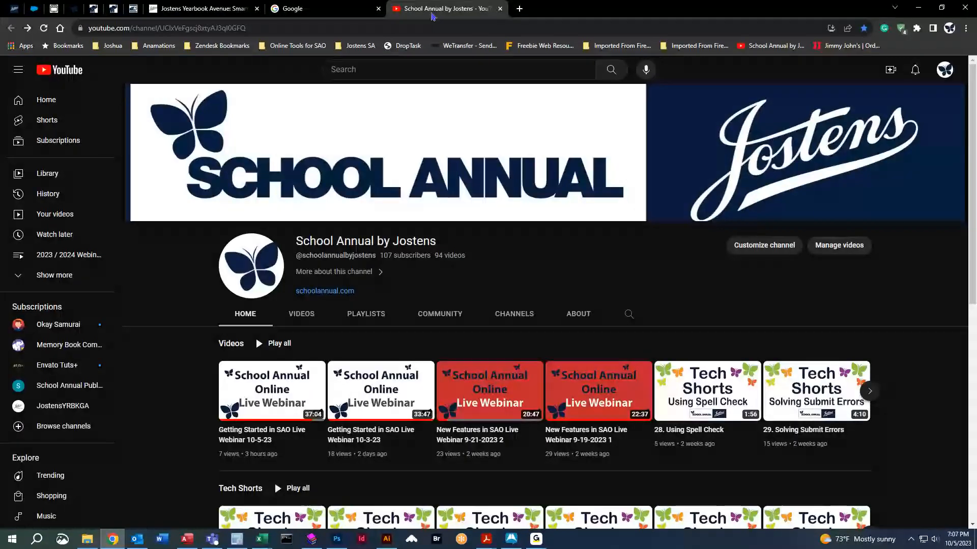
scroll(475, 330, down, 1)
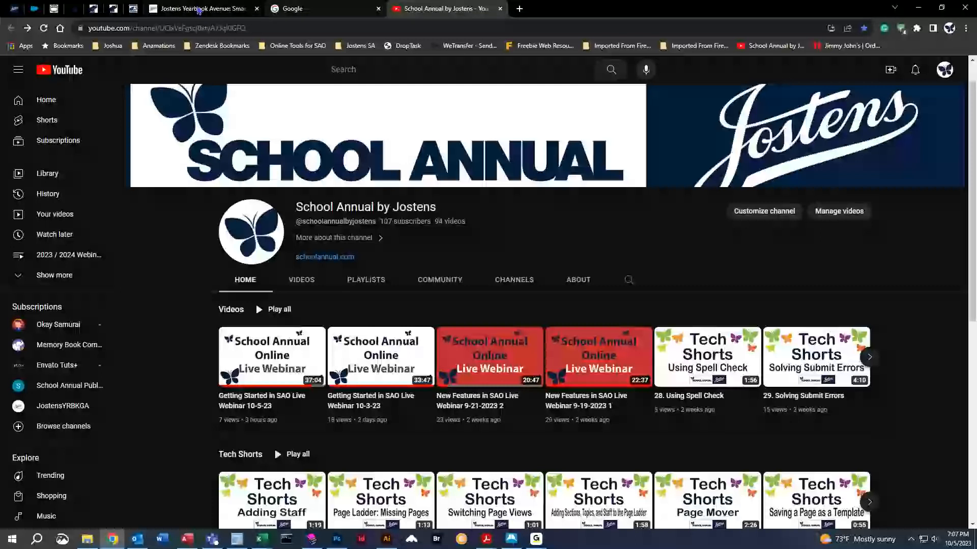
click(198, 10)
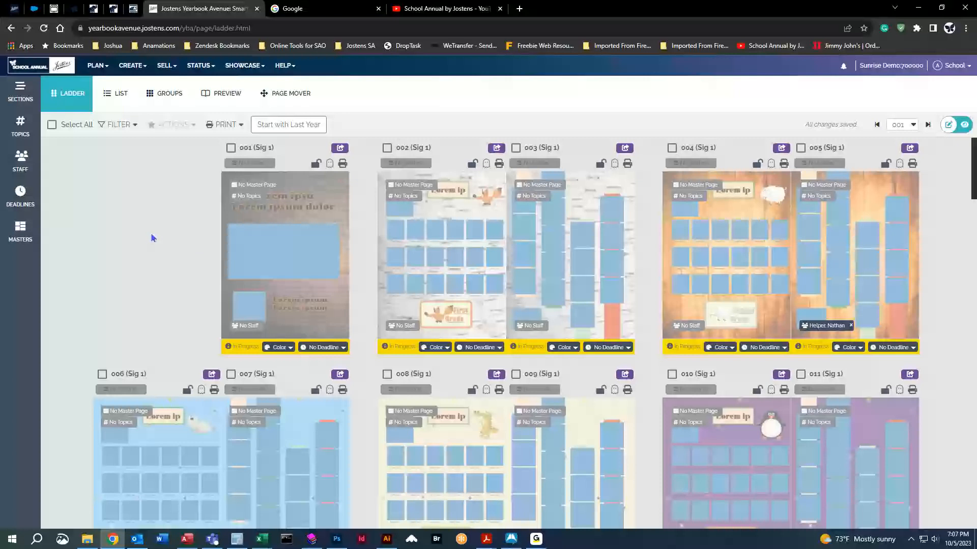
mouse_move(239, 347)
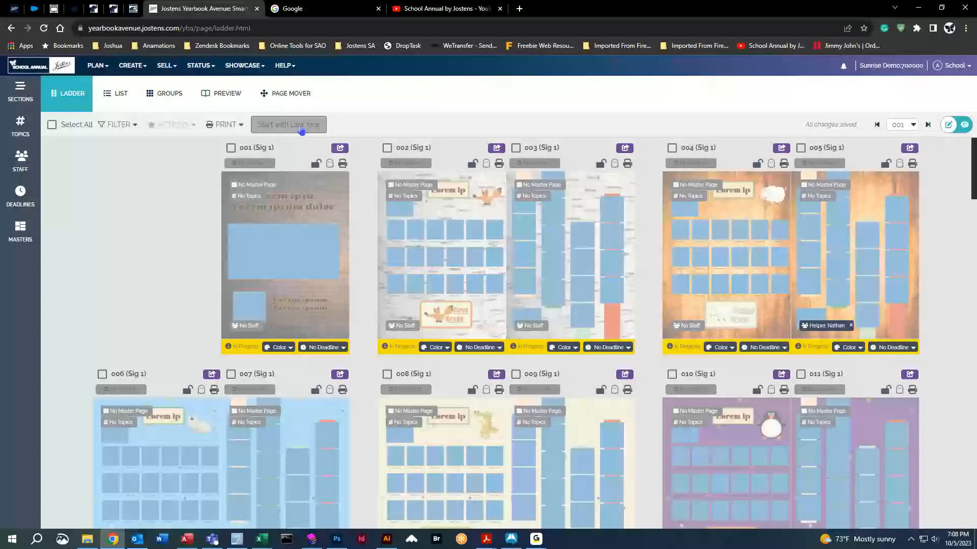
click(302, 128)
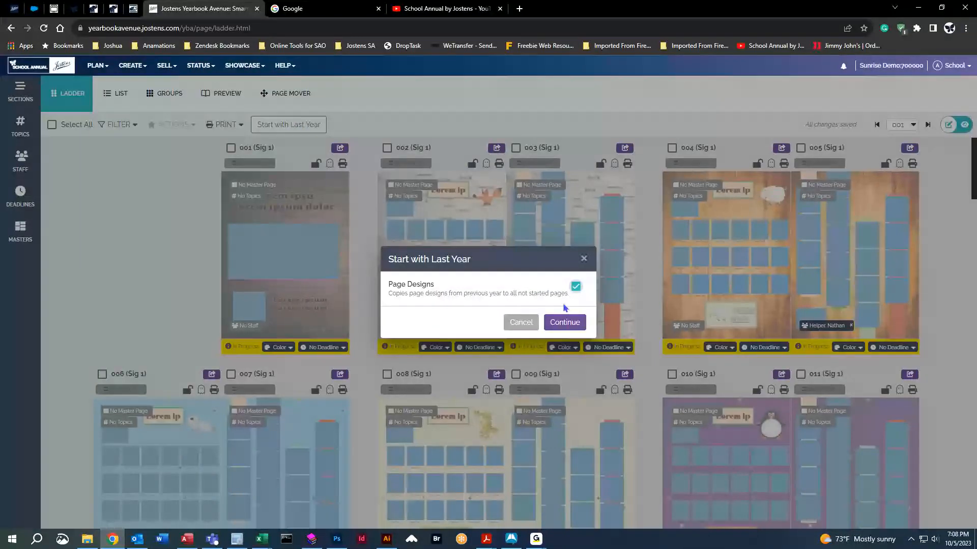
click(568, 323)
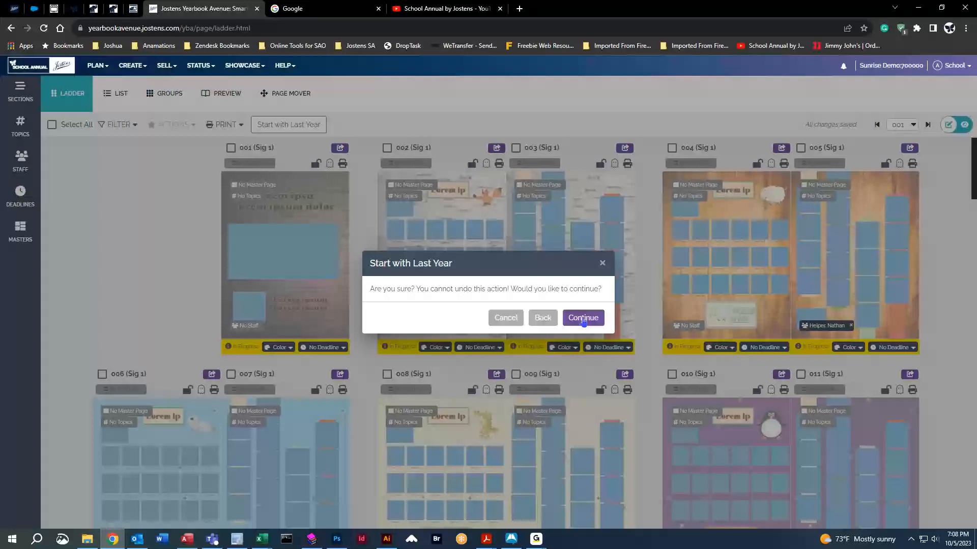
click(506, 318)
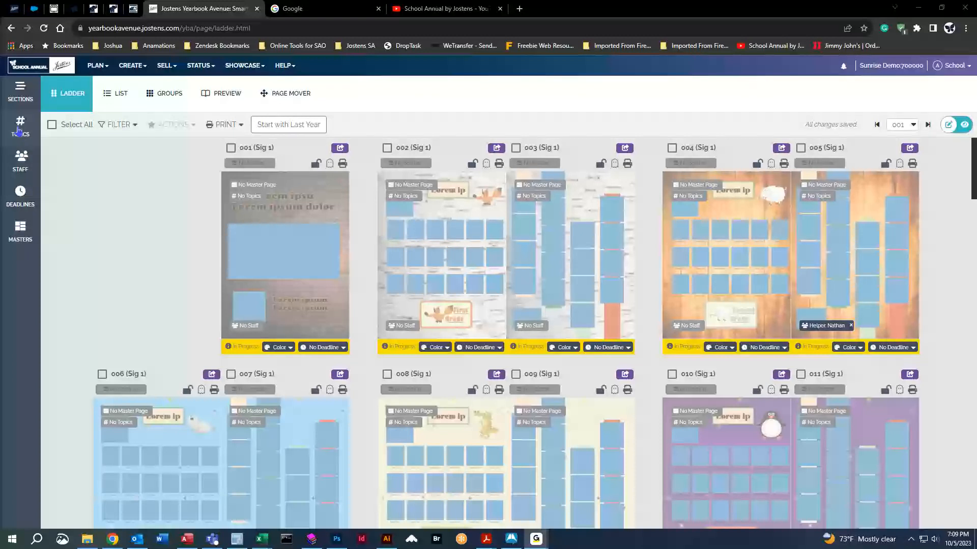
In the Sections panel, add a new section named Staff.
click(20, 126)
click(23, 99)
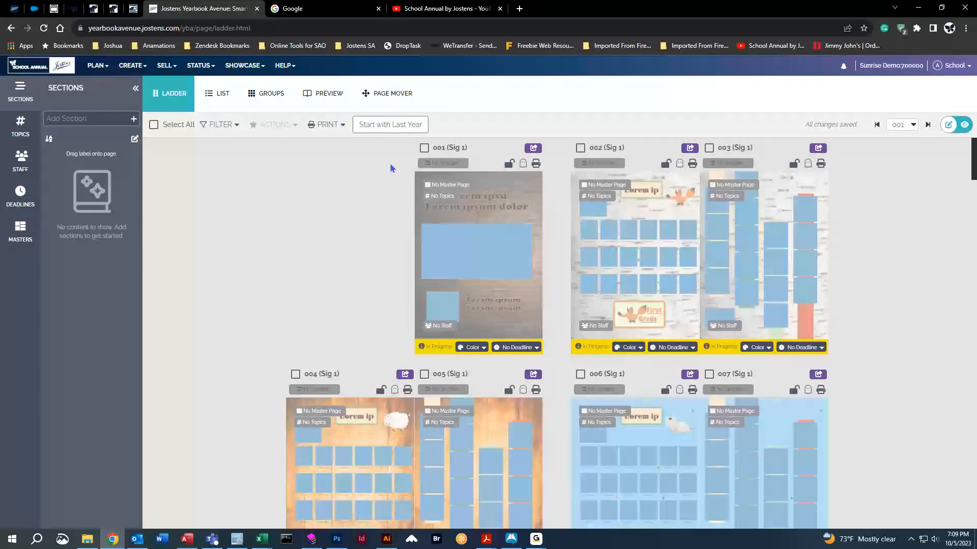
click(66, 119)
text(Staff)
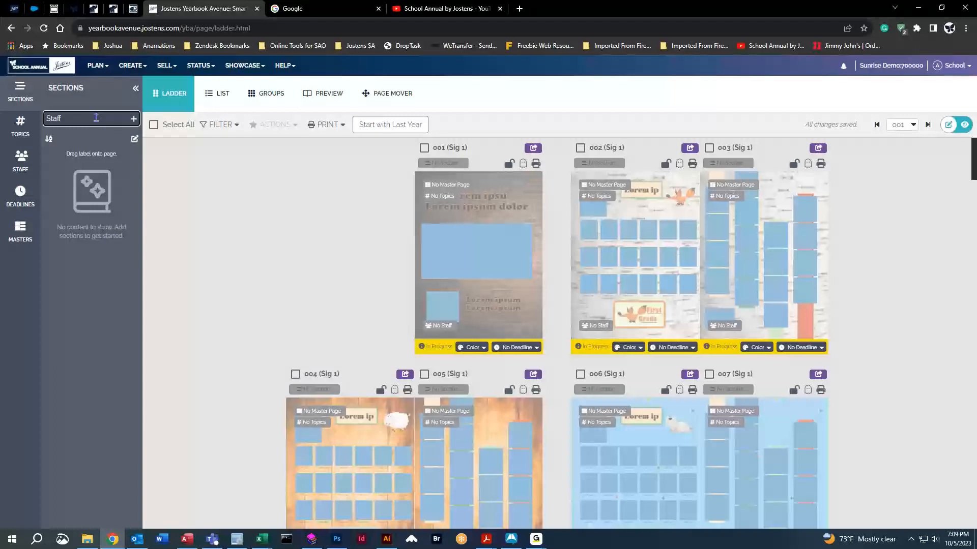
key(Return)
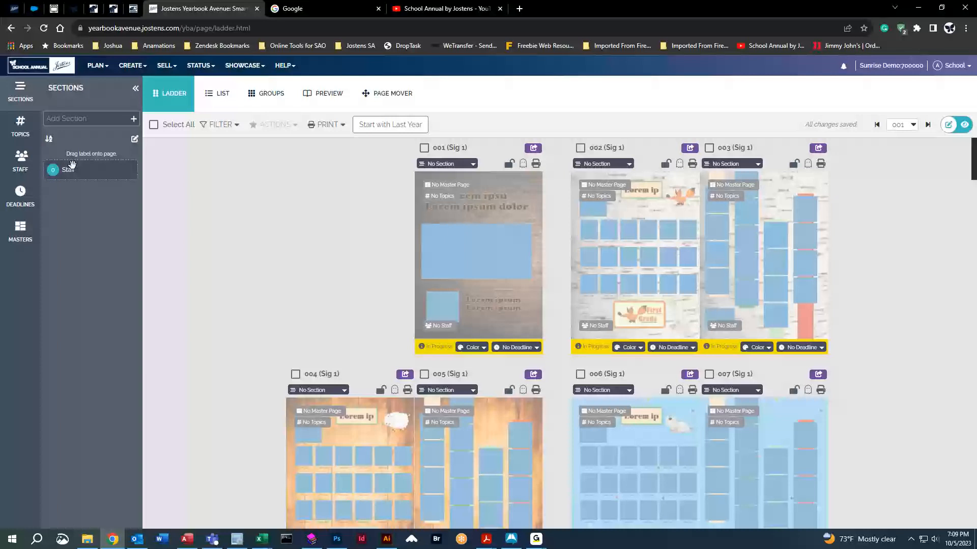
Assign the Staff section to pages 002 and 003, trying and then removing it on page 001.
drag(72, 163, 697, 214)
click(474, 165)
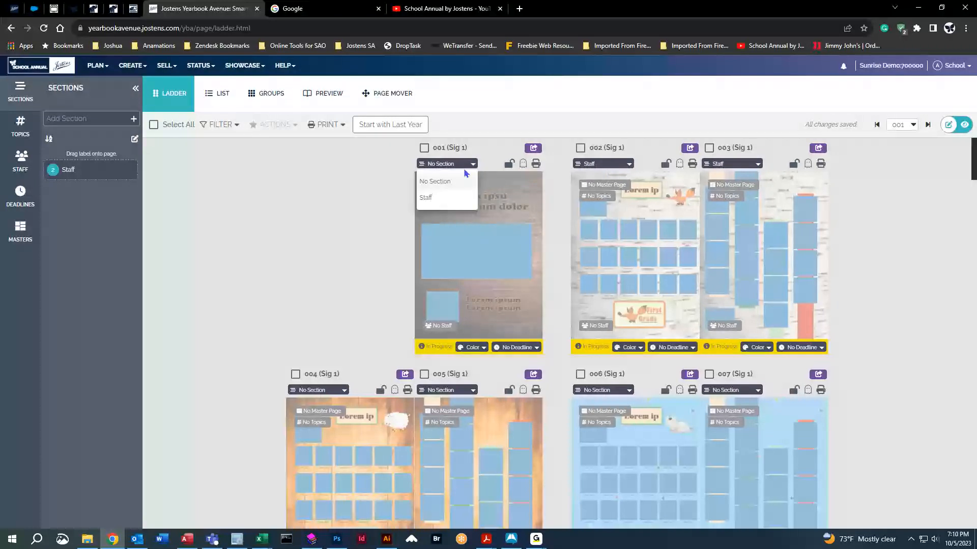
click(430, 200)
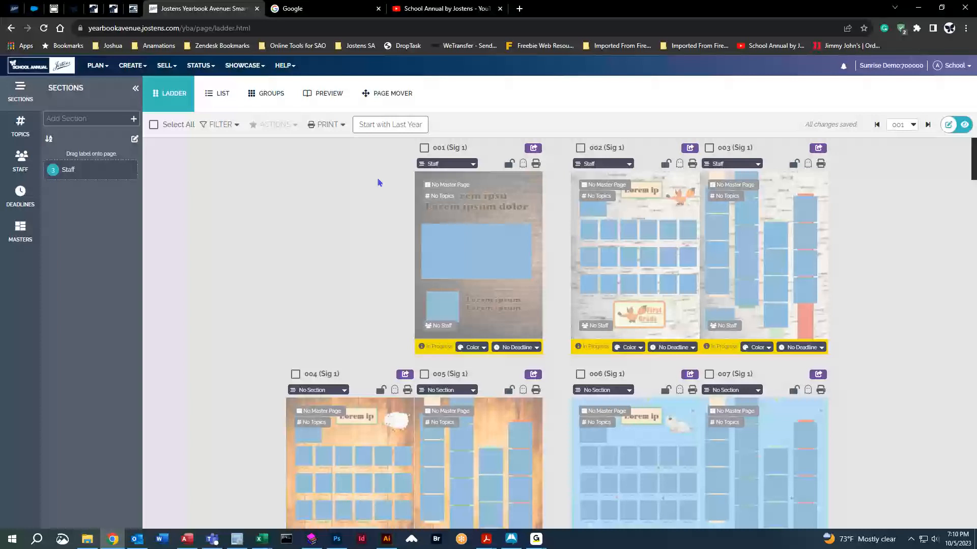
click(448, 165)
click(436, 182)
Add a Staff Candids topic, tag page 003 with it, and show the Smart Topics categories.
click(21, 126)
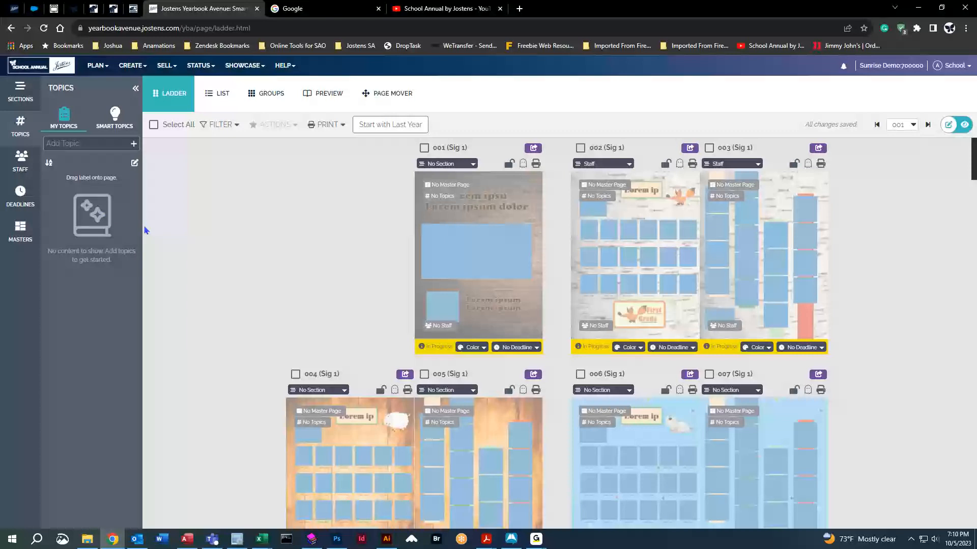
click(77, 144)
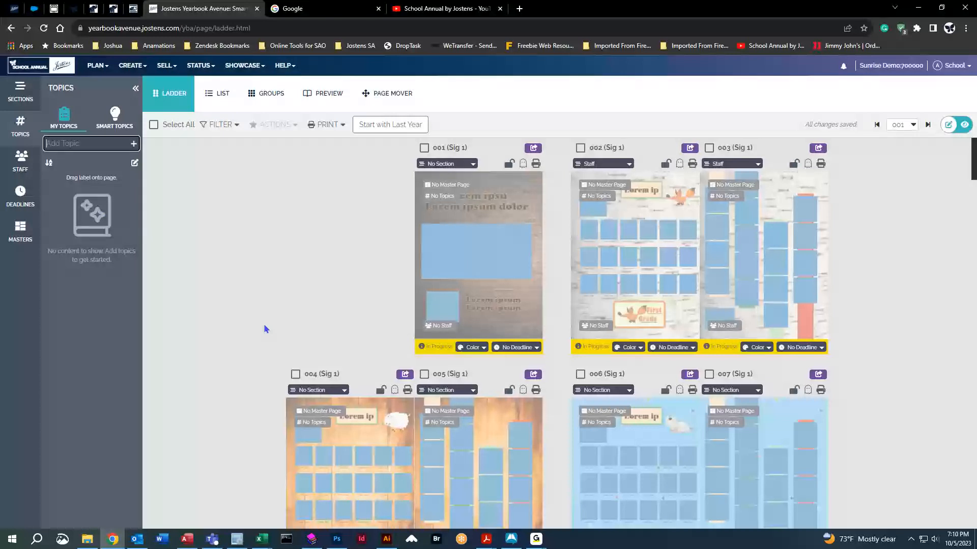
text(Staff)
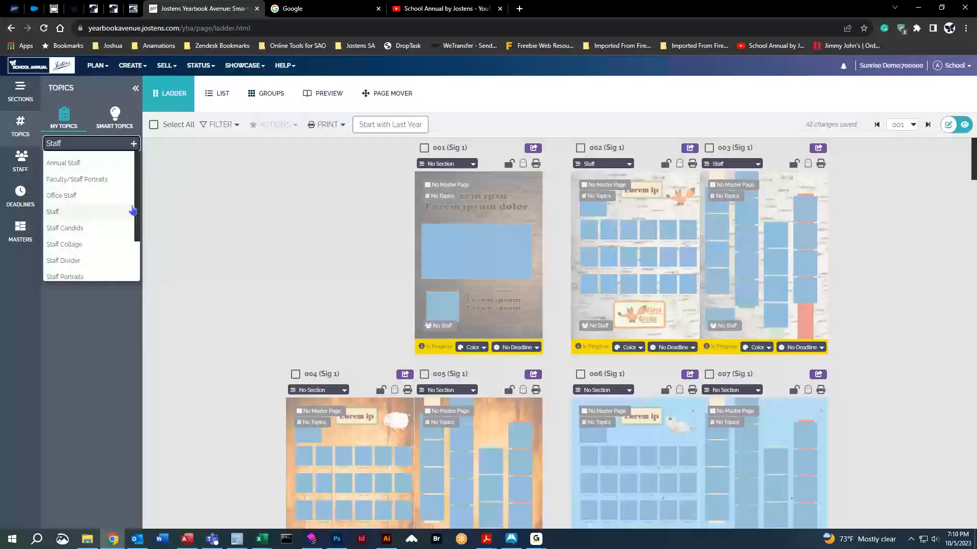
scroll(98, 259, down, 2)
scroll(140, 165, up, 2)
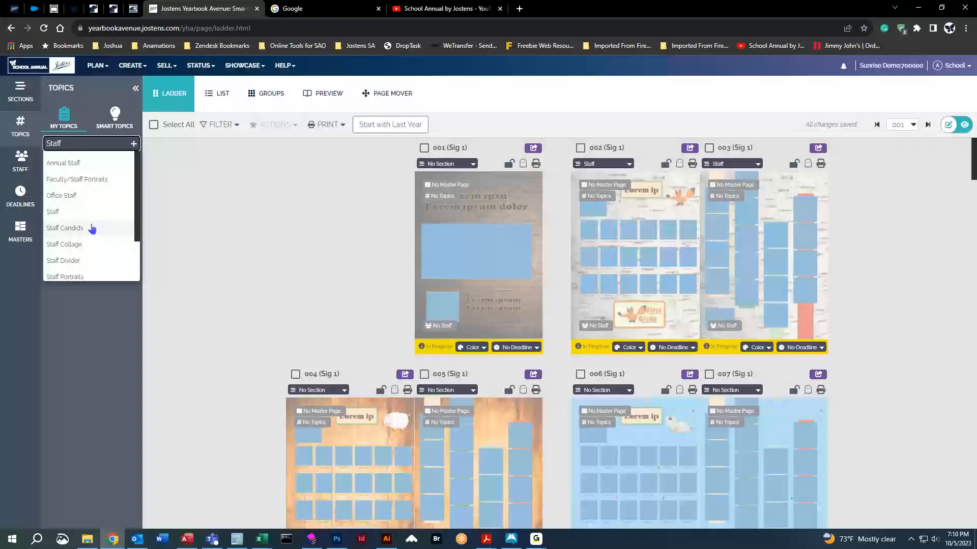
click(93, 229)
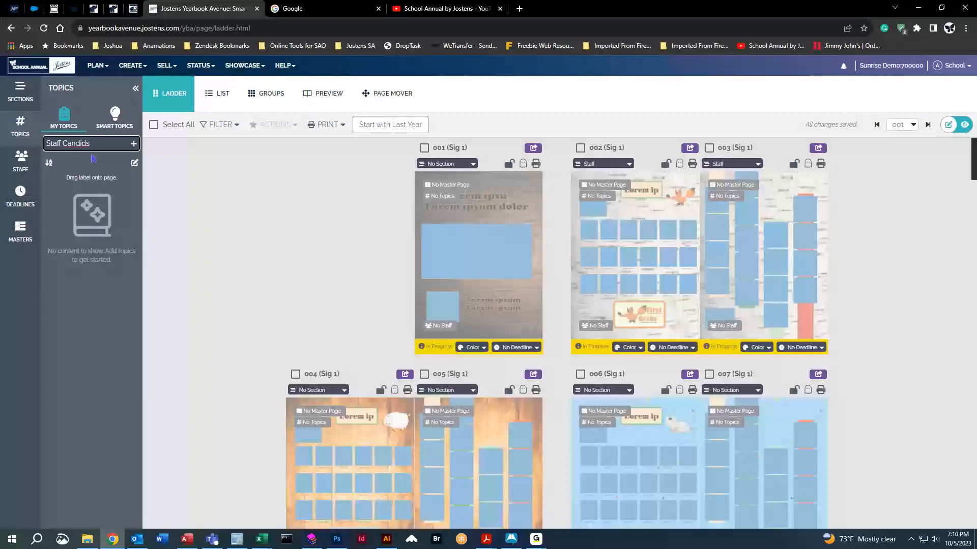
click(135, 146)
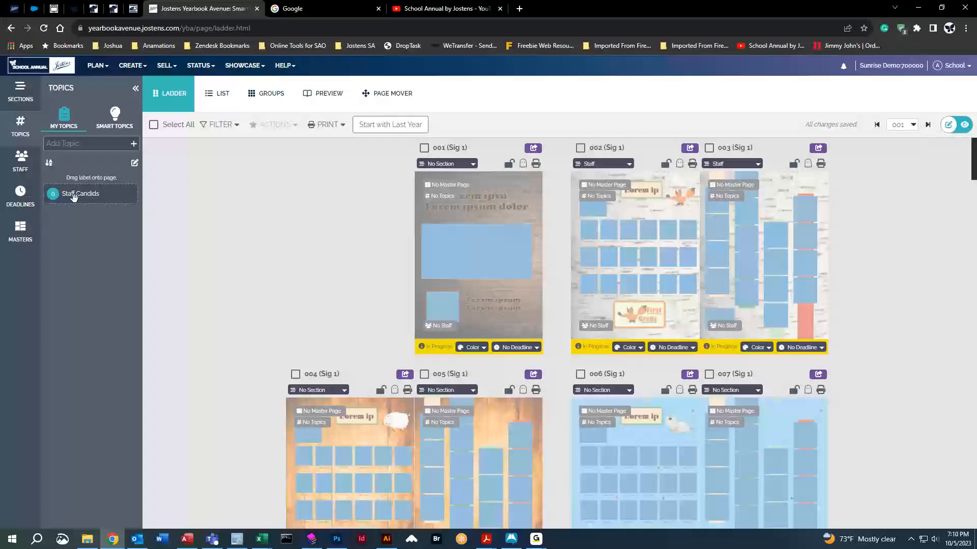
drag(74, 196, 759, 246)
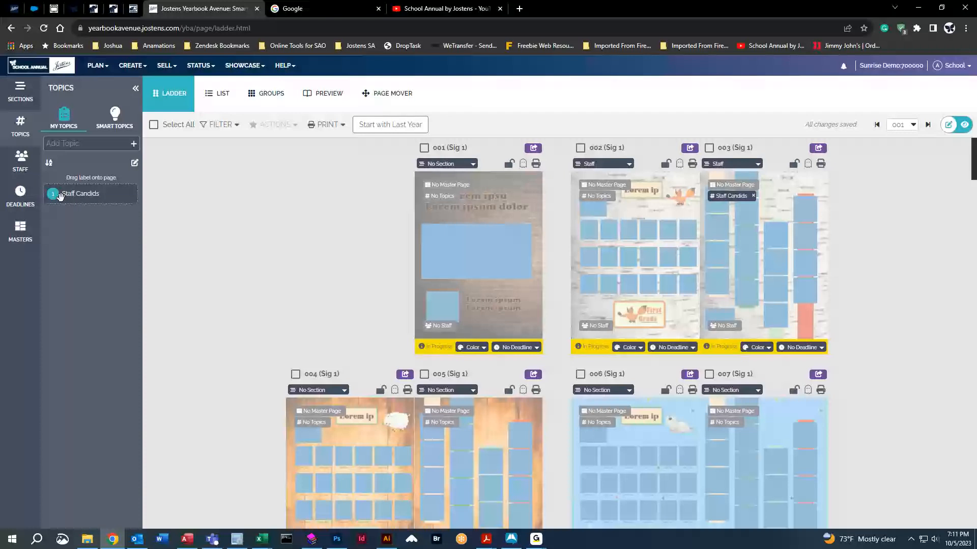
click(115, 116)
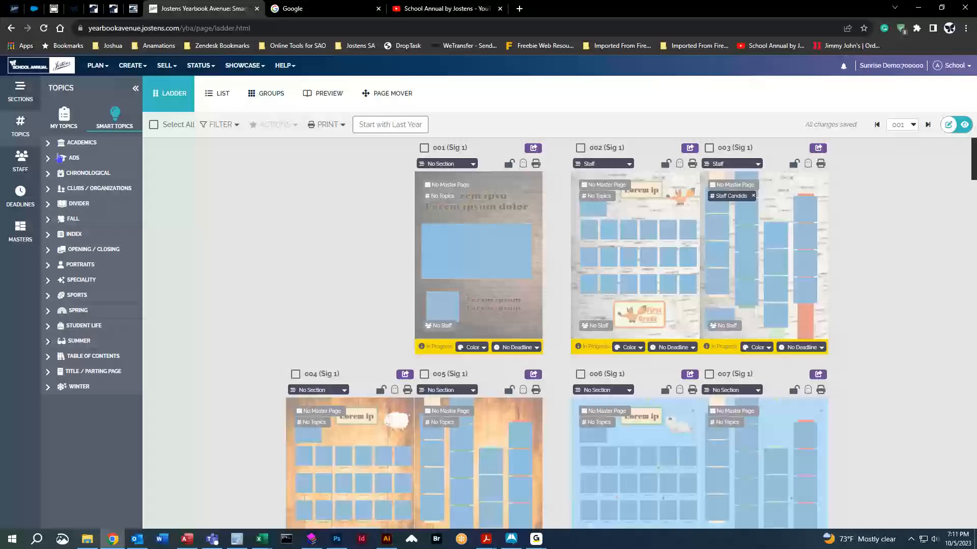
Add Fall Play, Fall Dance and Basketball-9th, Boys from Smart Topics to My Topics.
click(49, 220)
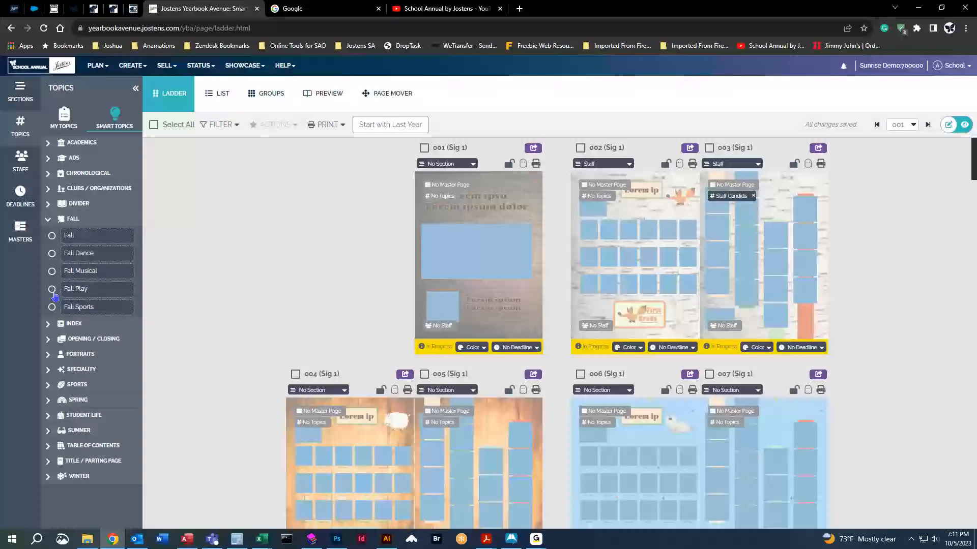
click(52, 288)
click(52, 253)
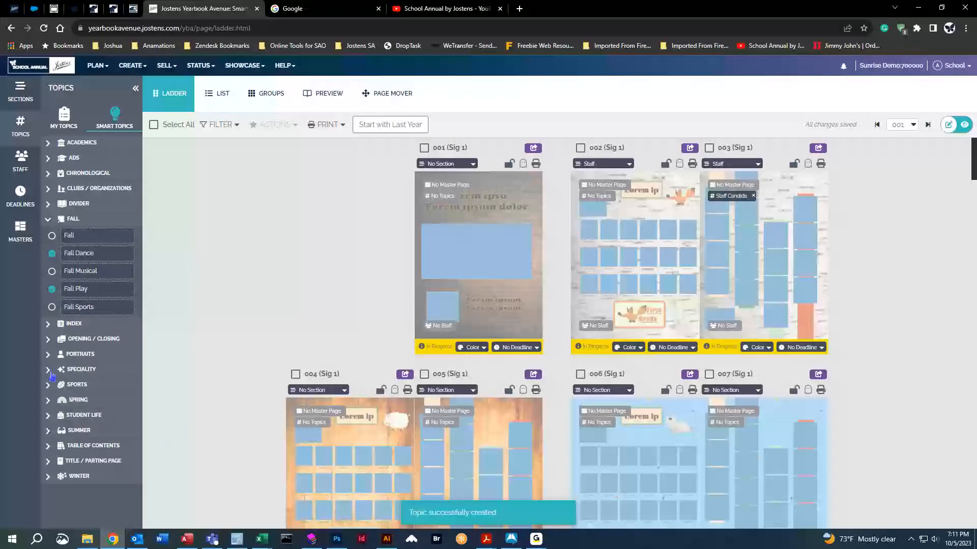
click(76, 384)
scroll(114, 421, down, 10)
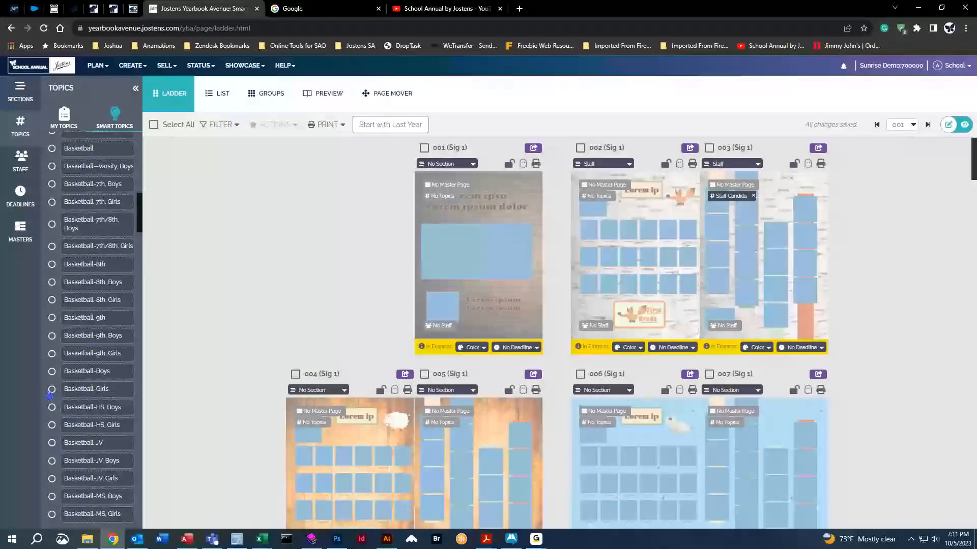
click(52, 337)
Tag page 001 with the Fall Dance topic from My Topics.
click(75, 126)
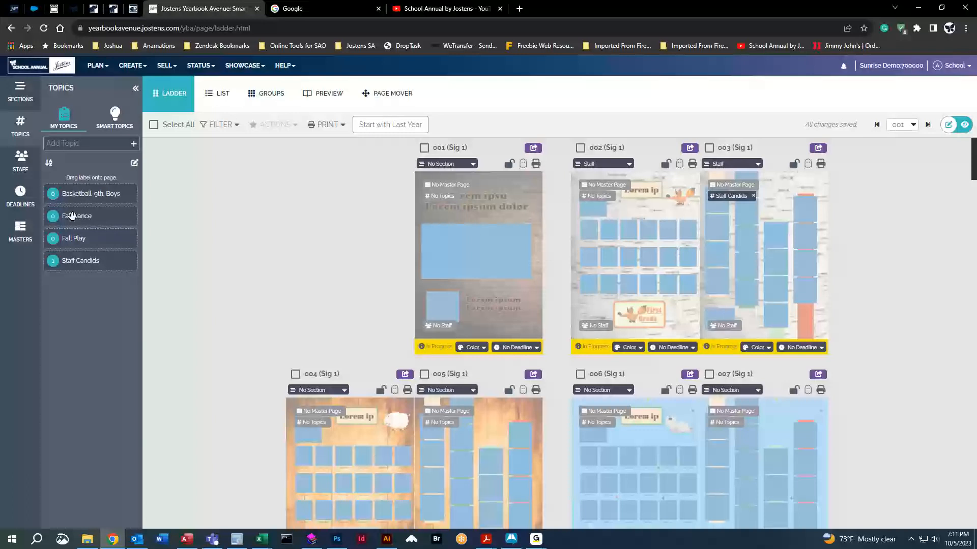
drag(72, 216, 482, 233)
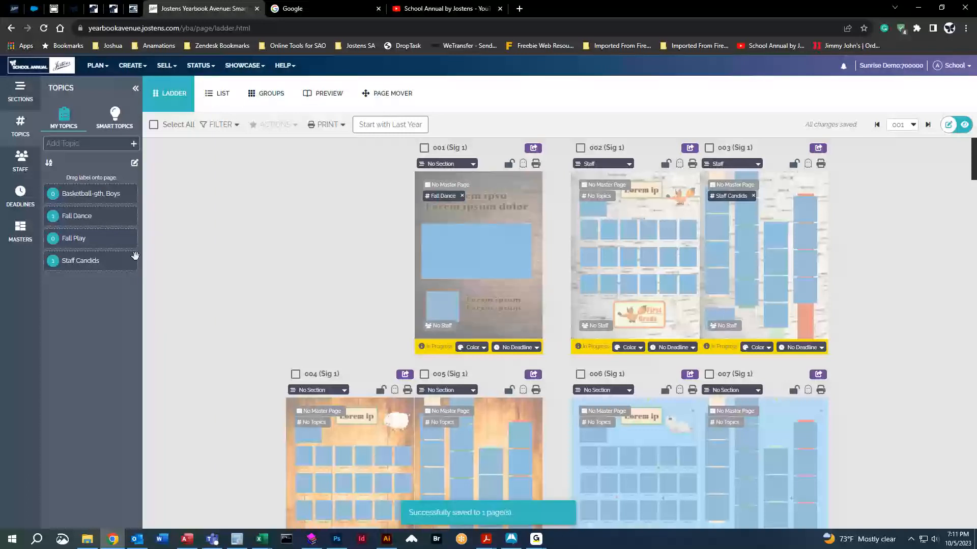
click(21, 162)
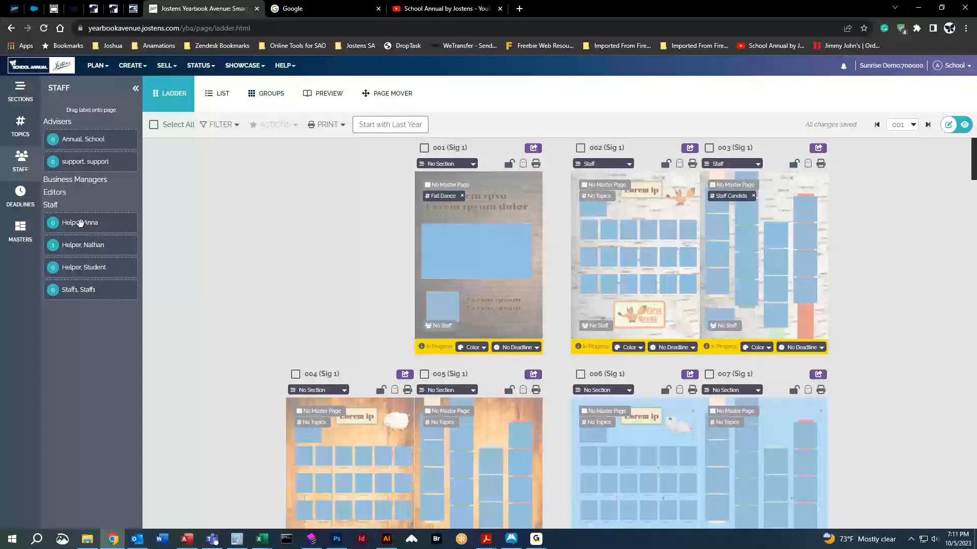
Put the first helper on page 002 only and a second helper on page 003, then collapse the staff panel.
drag(81, 222, 695, 239)
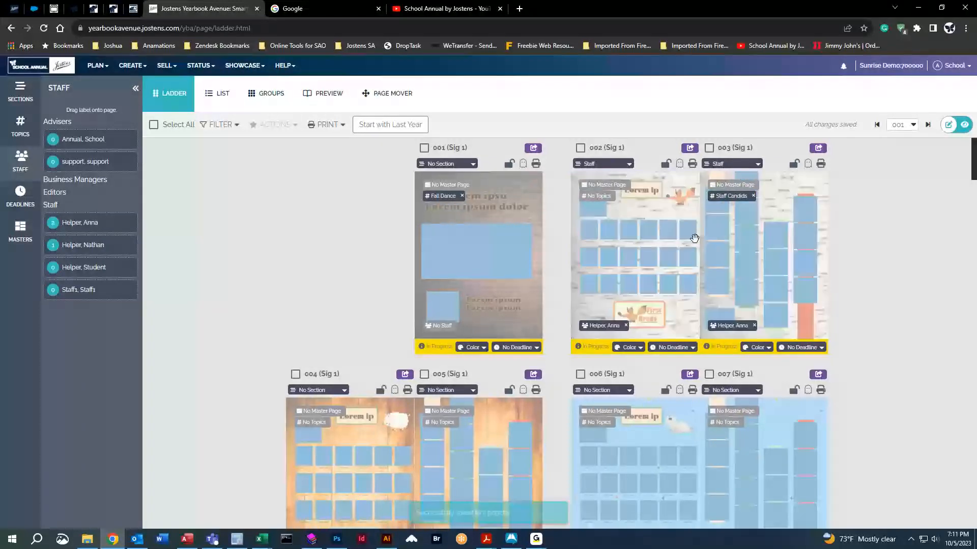
click(754, 326)
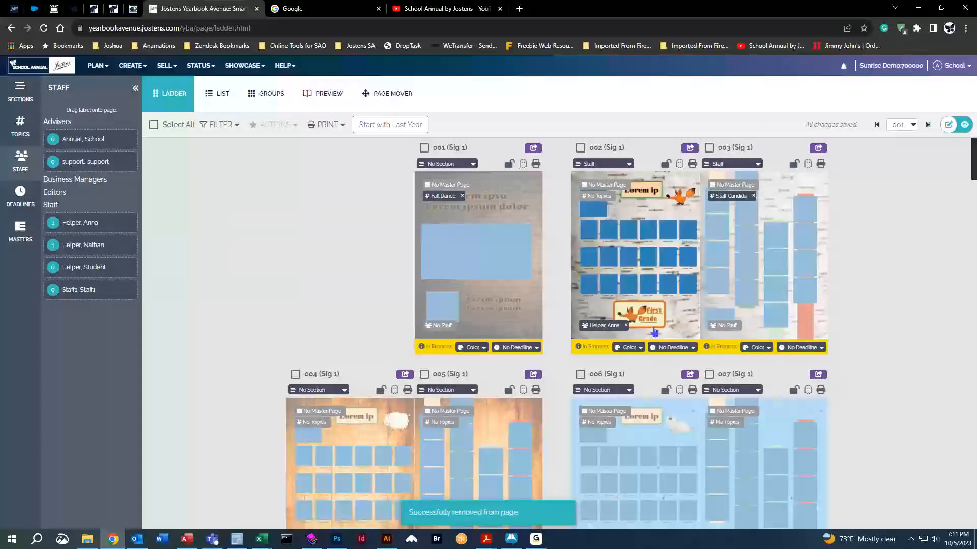
drag(83, 244, 780, 291)
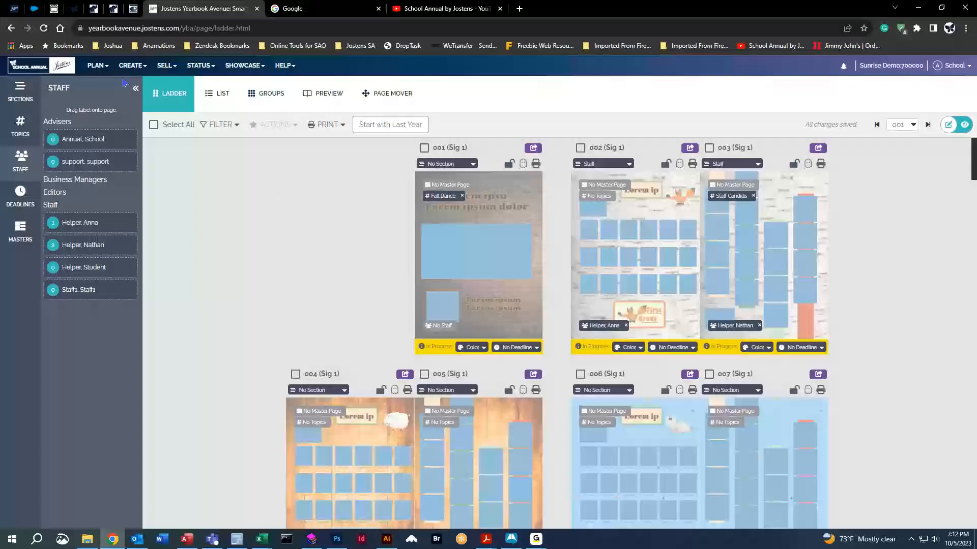
click(136, 89)
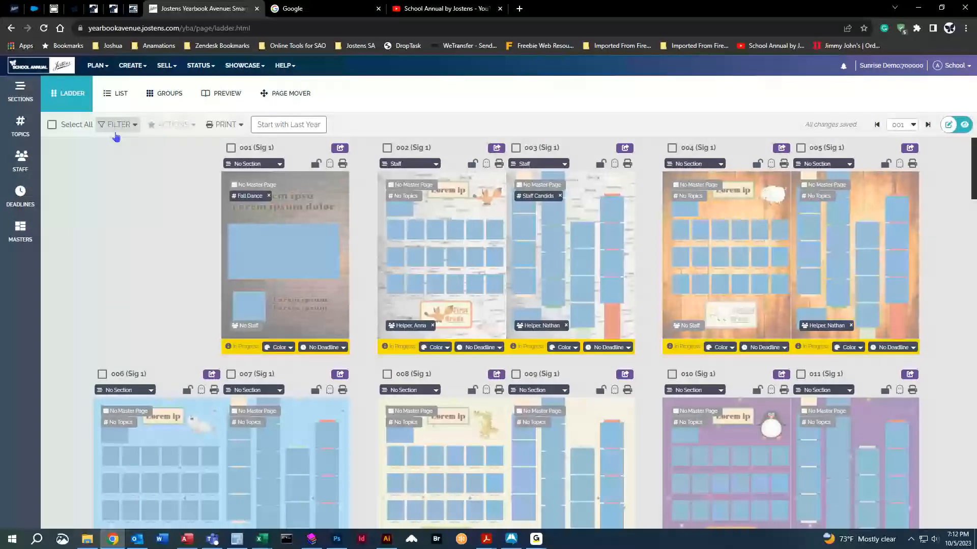
Narrow the page ladder to a single helper's pages with the Staff filter.
click(120, 127)
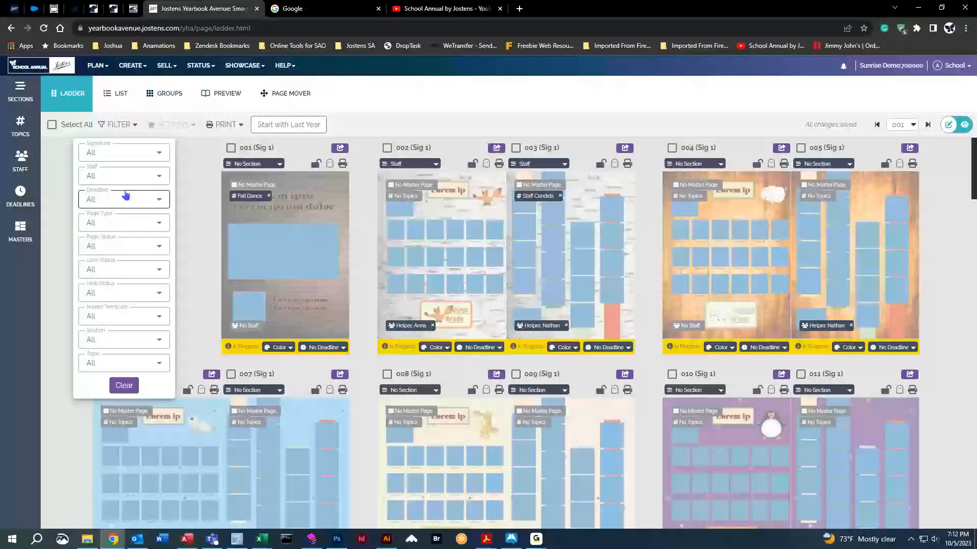
click(117, 174)
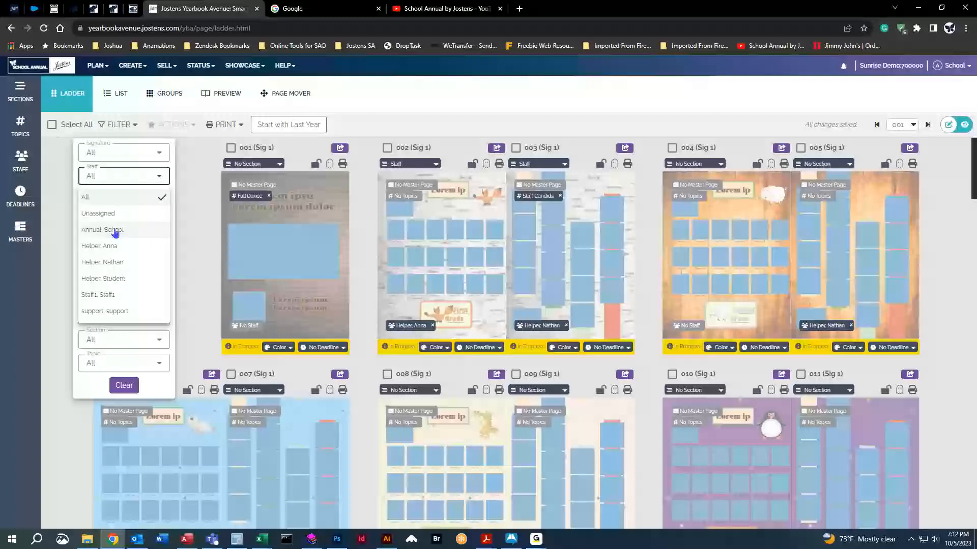
click(109, 229)
click(118, 206)
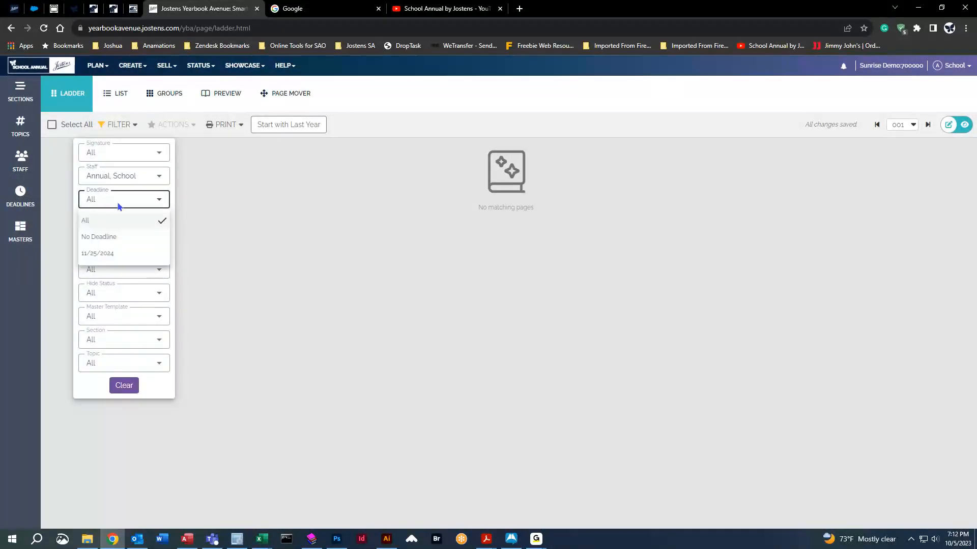
click(121, 177)
click(121, 177)
click(122, 247)
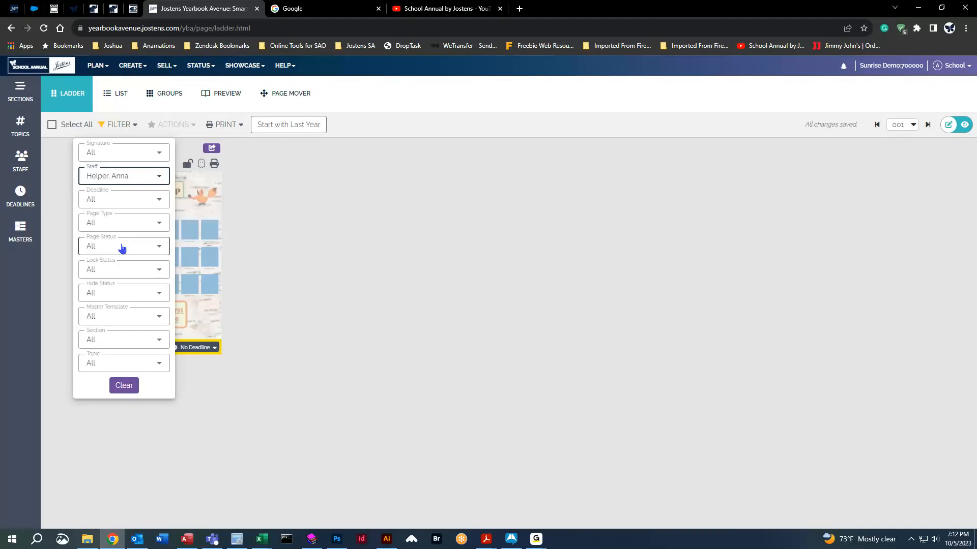
click(432, 289)
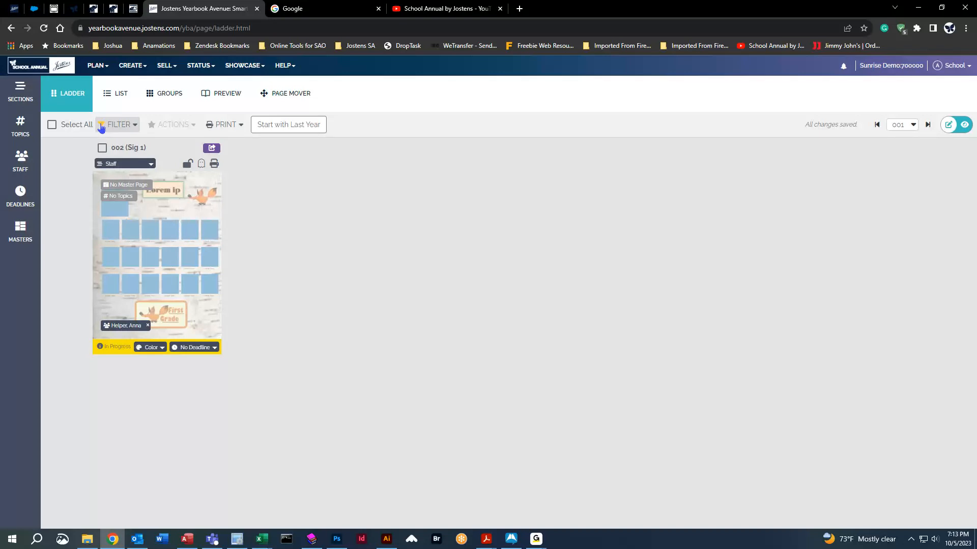
Clear all page filters so pages 001–011 are listed again.
click(116, 125)
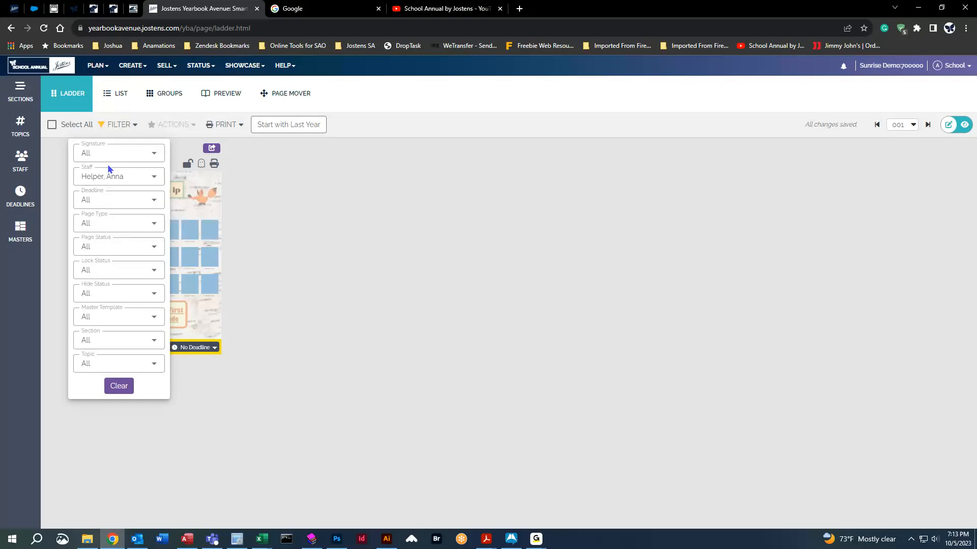
click(110, 177)
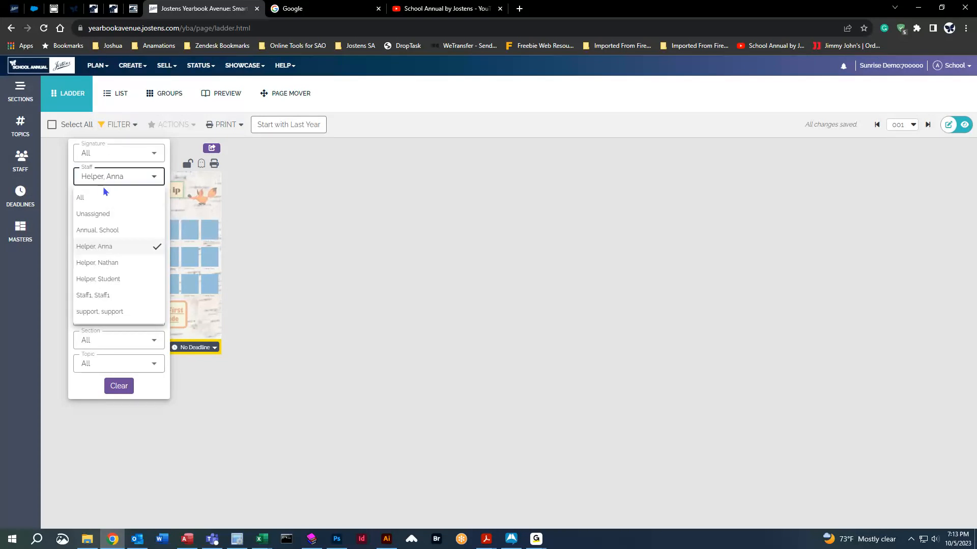
click(95, 180)
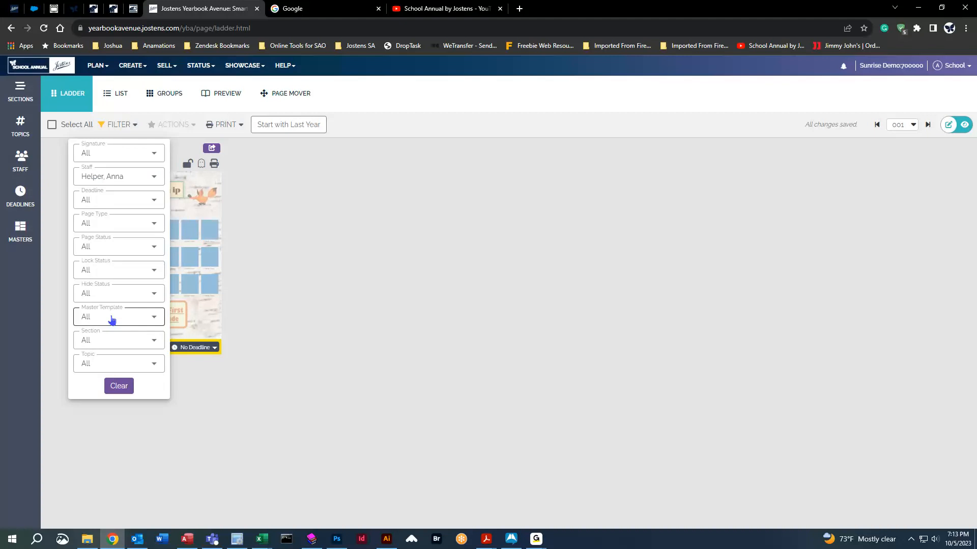
click(118, 388)
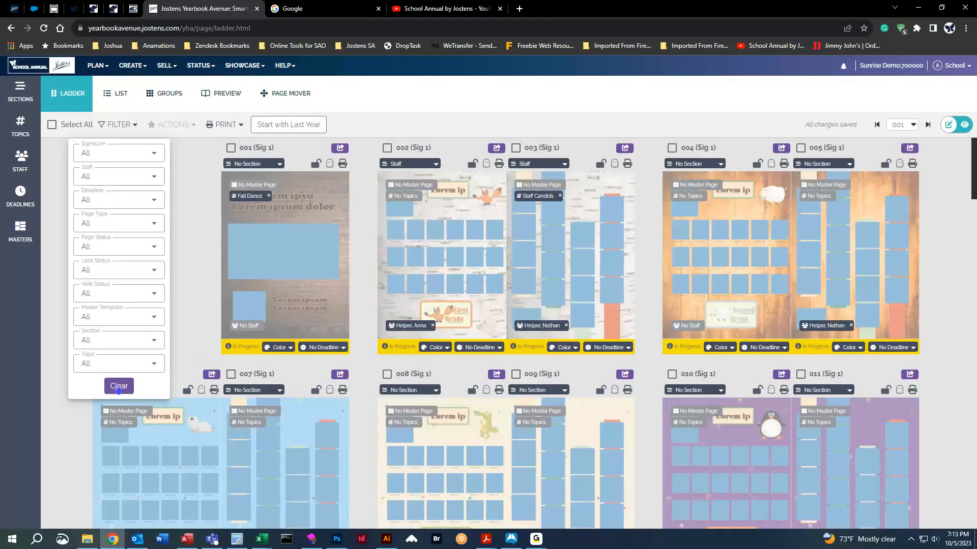
Close the filter panel and show My Topics, with Fall Dance and Staff Candids on one page each.
click(183, 241)
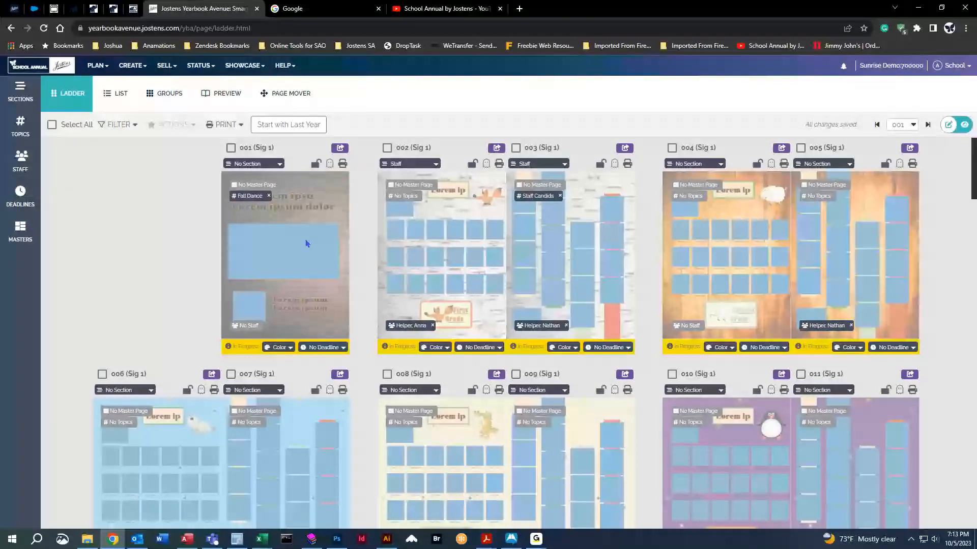
click(21, 127)
click(89, 142)
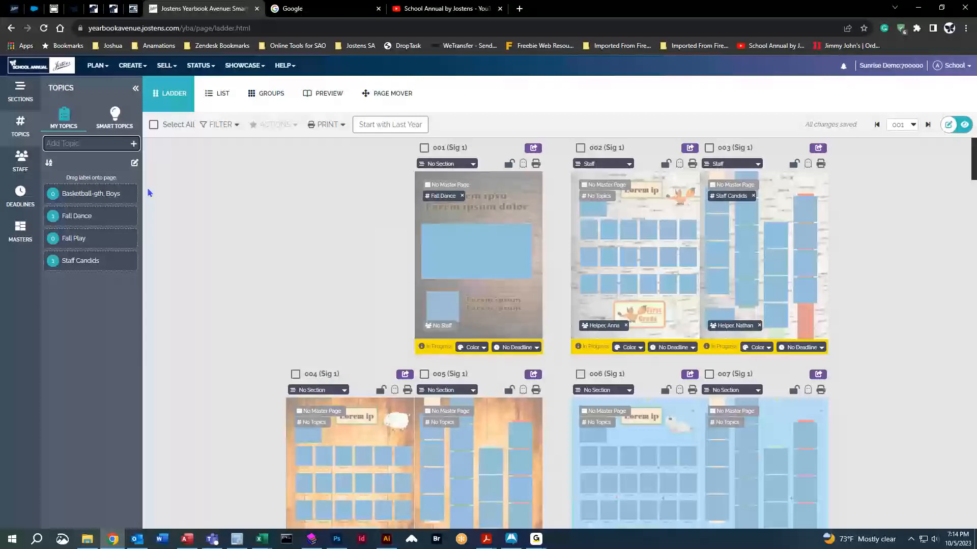
Collapse the topics panel so the full ladder shows 001 Fall Dance and 003 Staff Candids.
click(17, 128)
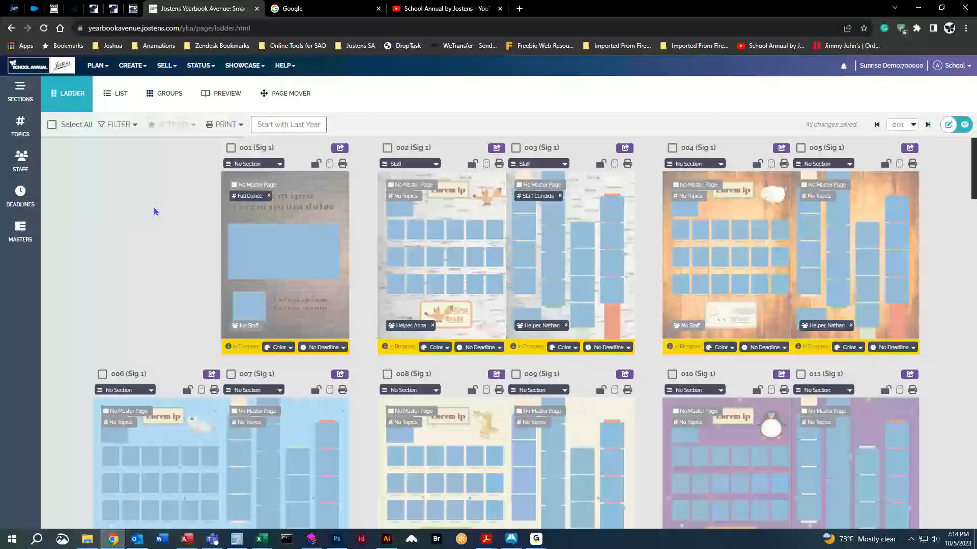
click(128, 66)
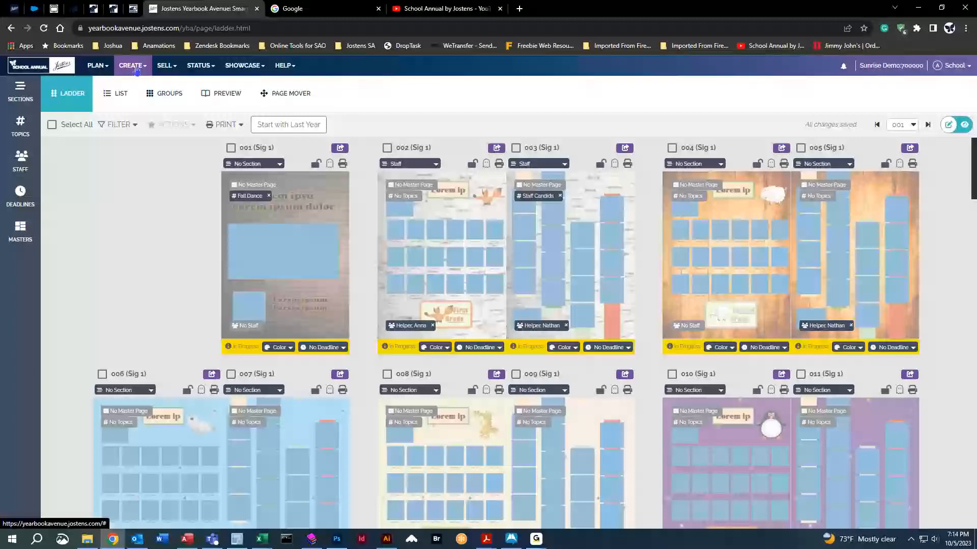
Open the Yearbook Avenue login from School Annual, try the 2023 year, then attempt the Image Library.
click(73, 8)
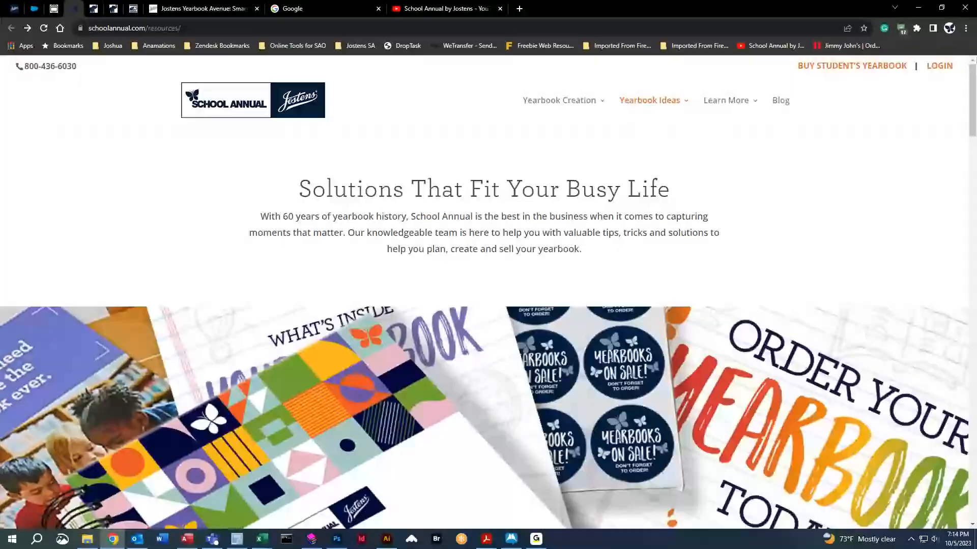
click(947, 67)
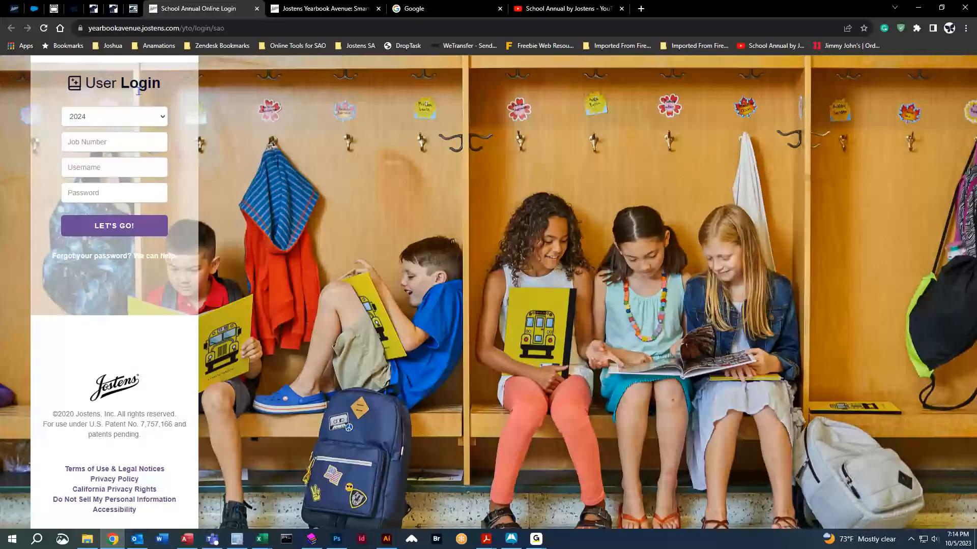
click(114, 120)
click(115, 141)
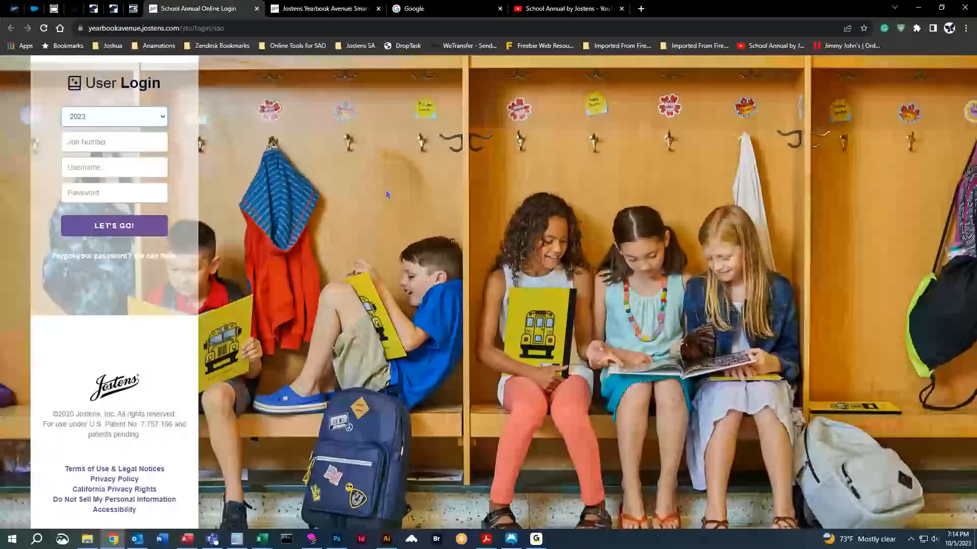
click(145, 116)
click(93, 130)
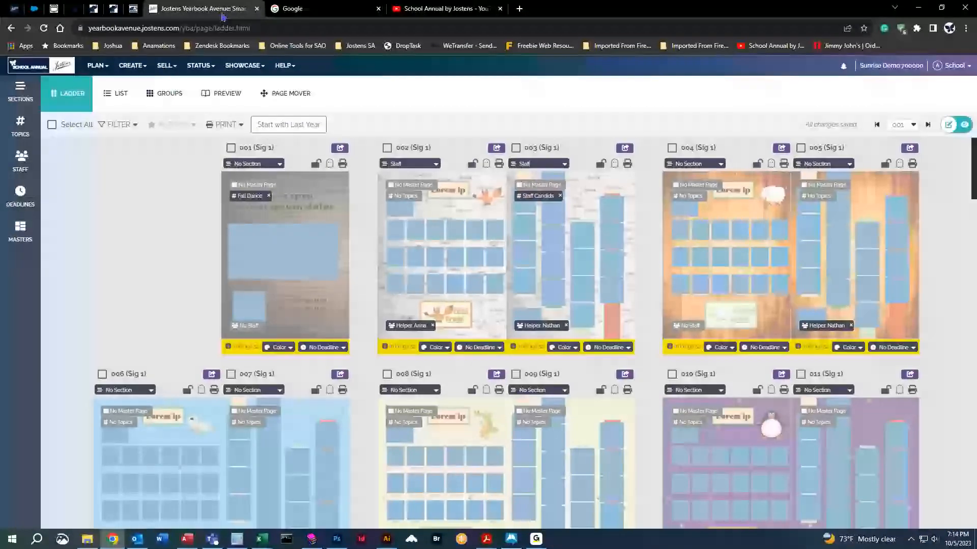
click(133, 66)
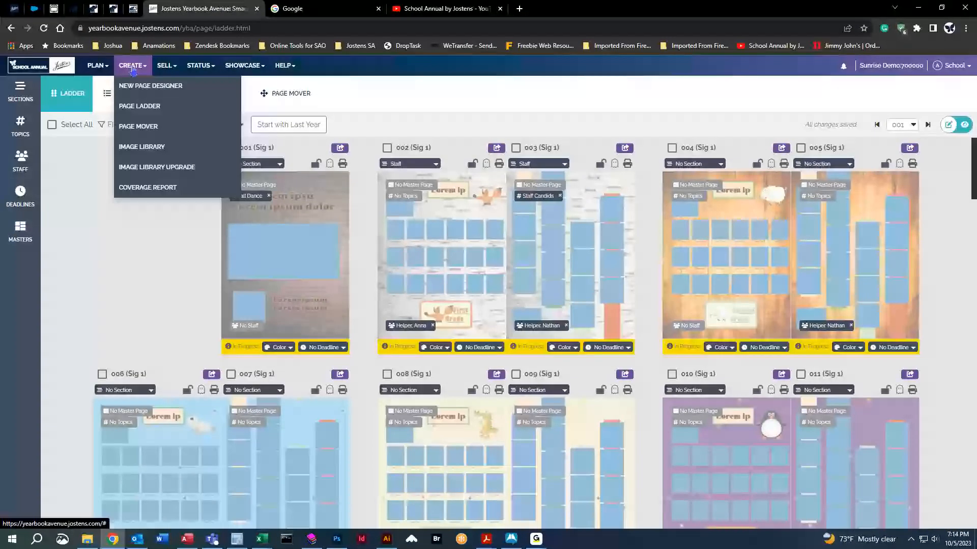
click(141, 148)
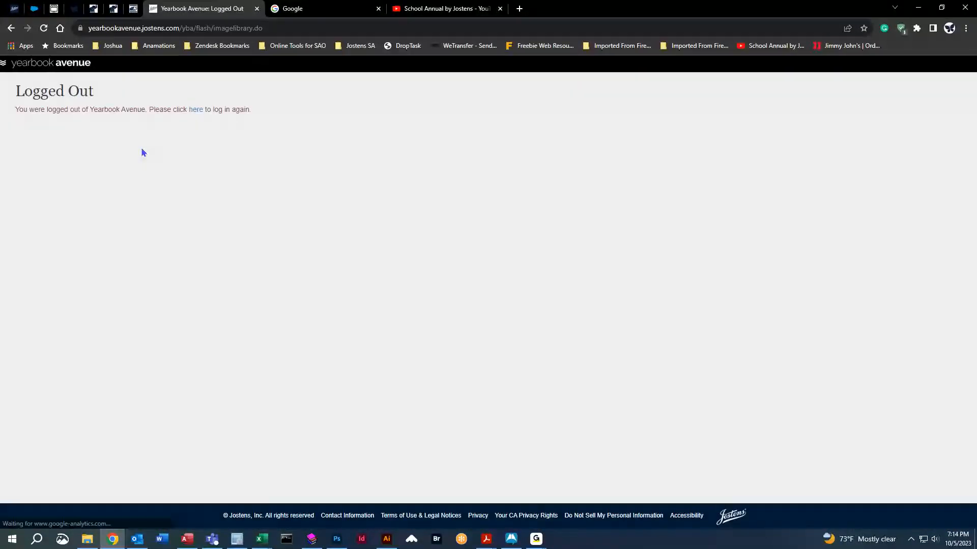
Close the logged-out tab and open a fresh Yearbook Avenue login page from School Annual.
middle_click(190, 11)
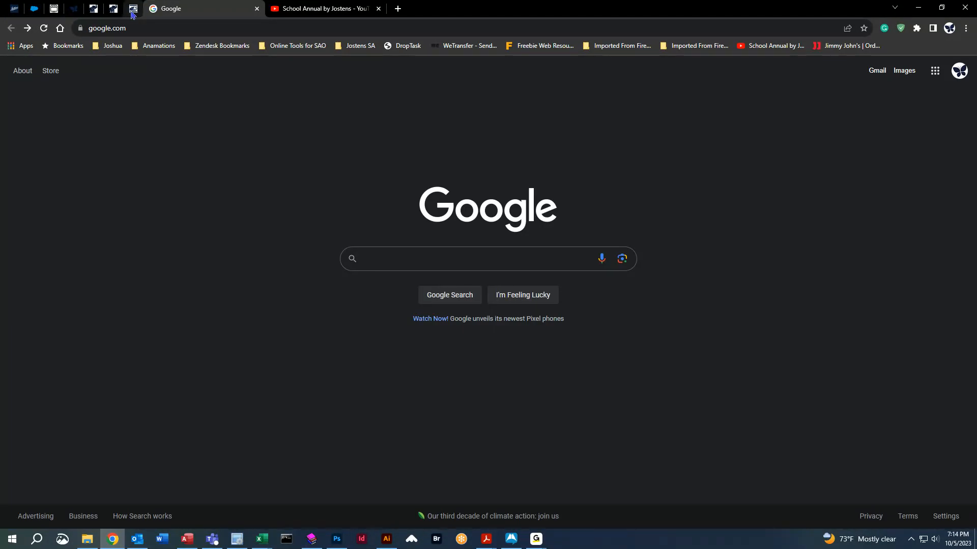
click(74, 8)
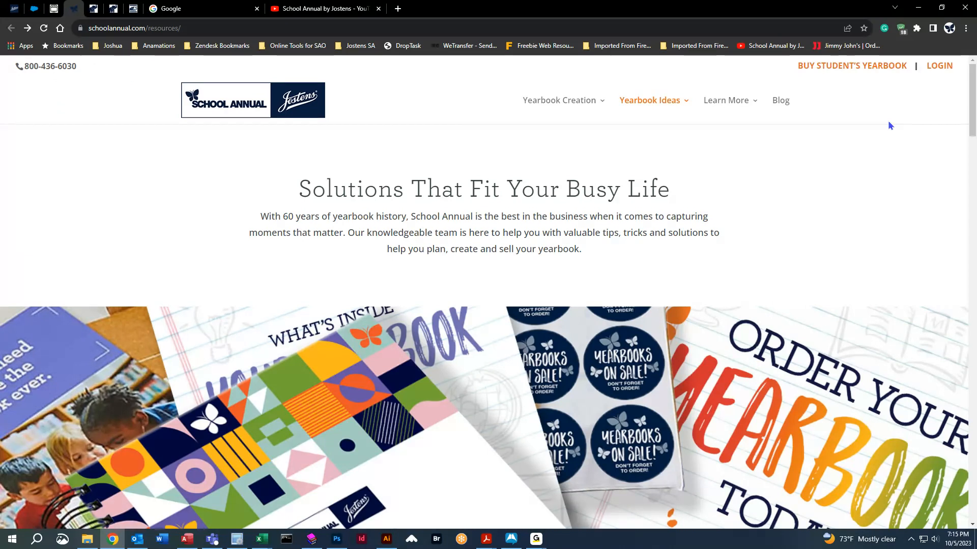
click(939, 66)
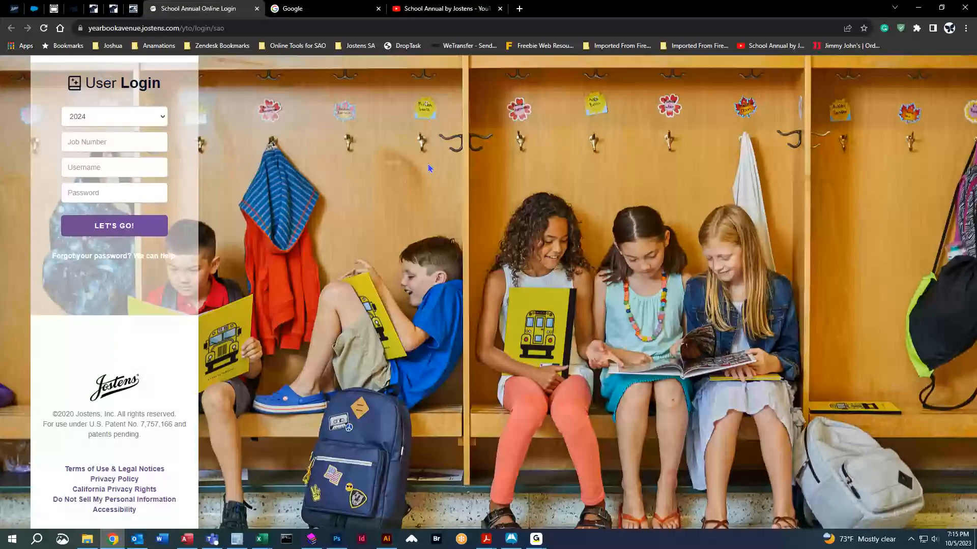
Enter the adviser's job number, username and password to return to the Sunrise Demo home with 60 pages remaining.
click(103, 134)
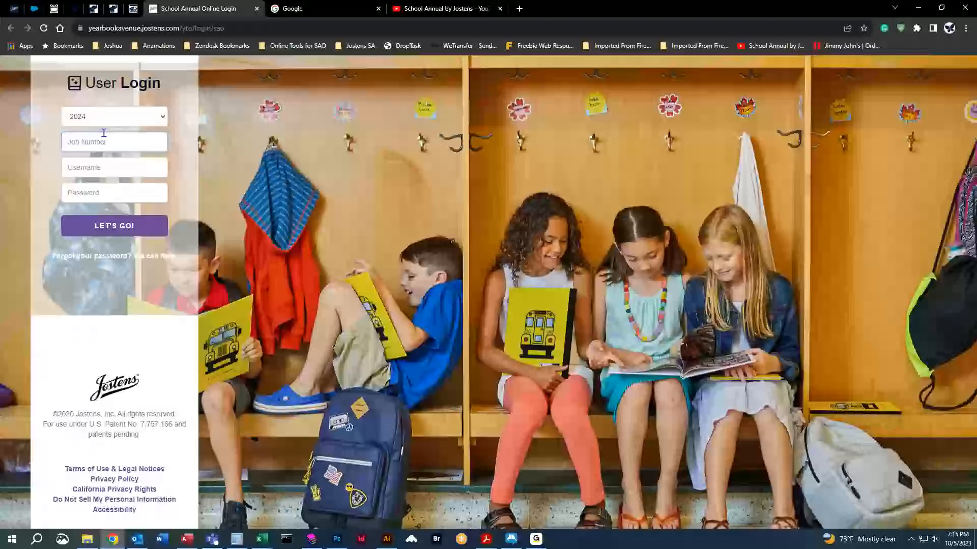
text(700000)
key(Tab)
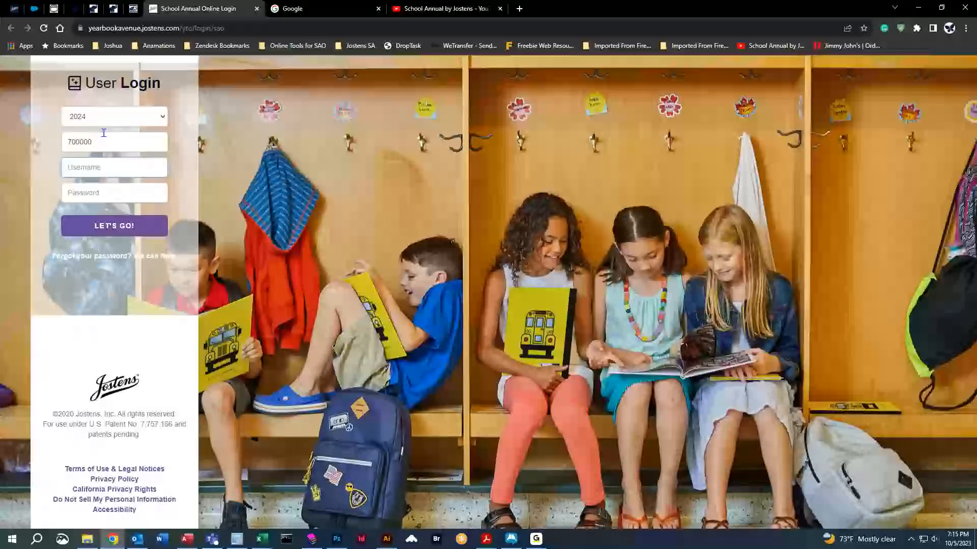
text(Adviser)
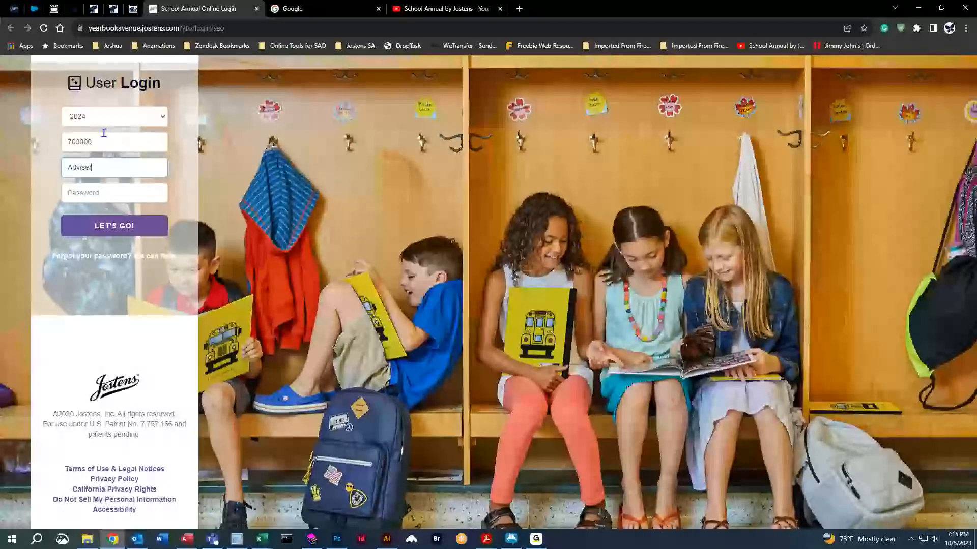
text(test)
key(Tab)
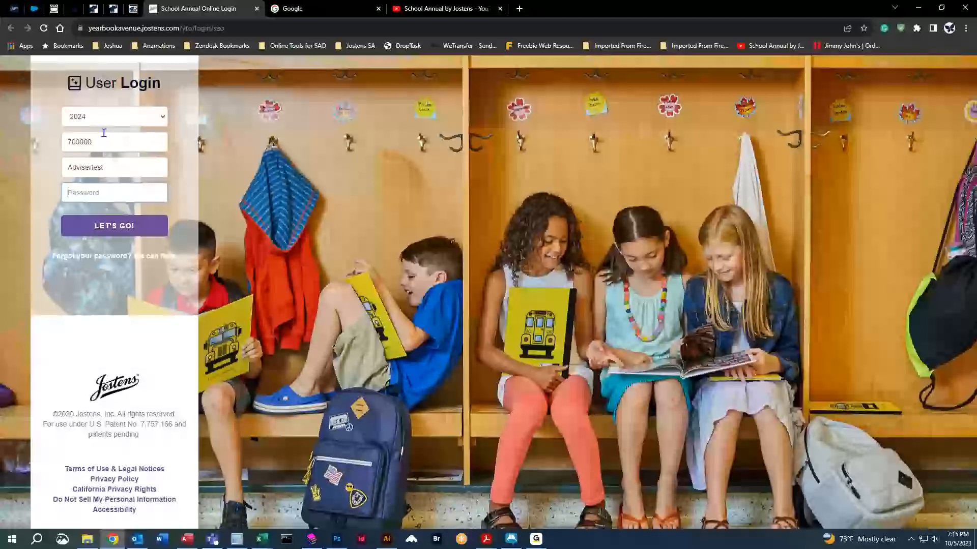
text(••••••••)
key(Return)
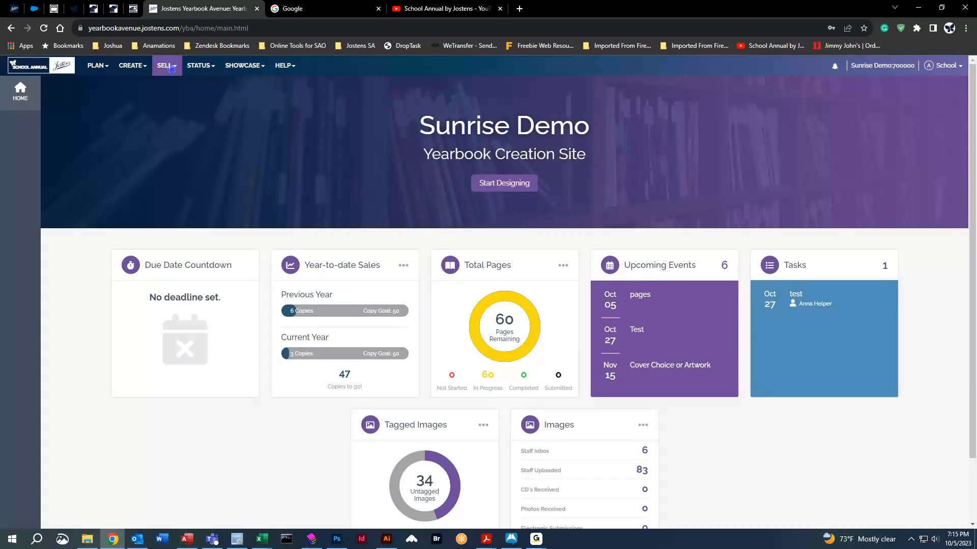
Open the Image Library, toggle Backgrounds & Clip Art to keep for 2025, then select Activity.
click(136, 69)
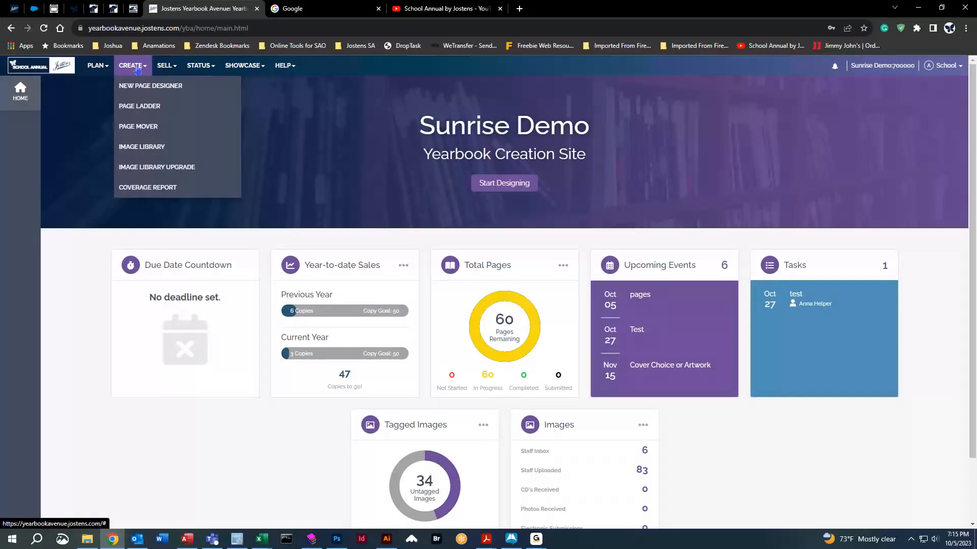
click(147, 147)
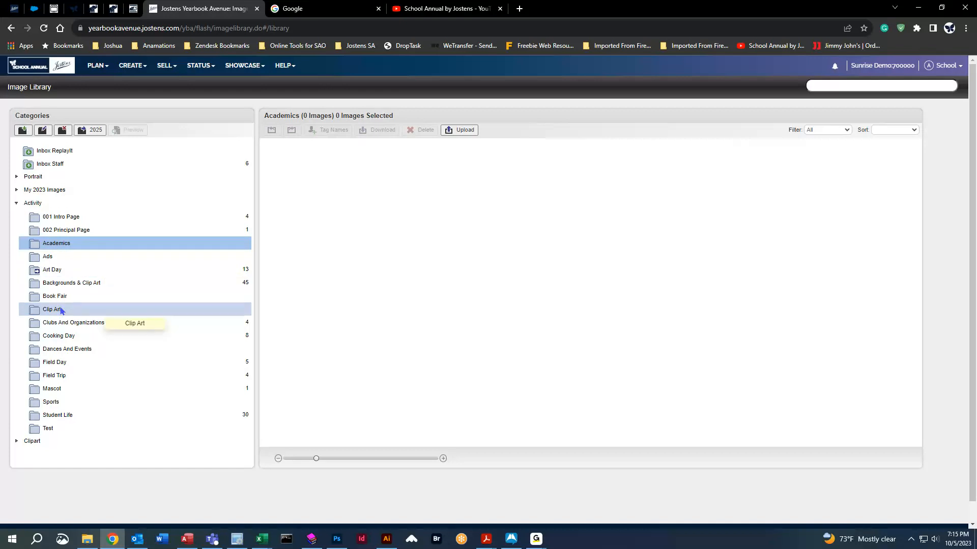
click(65, 286)
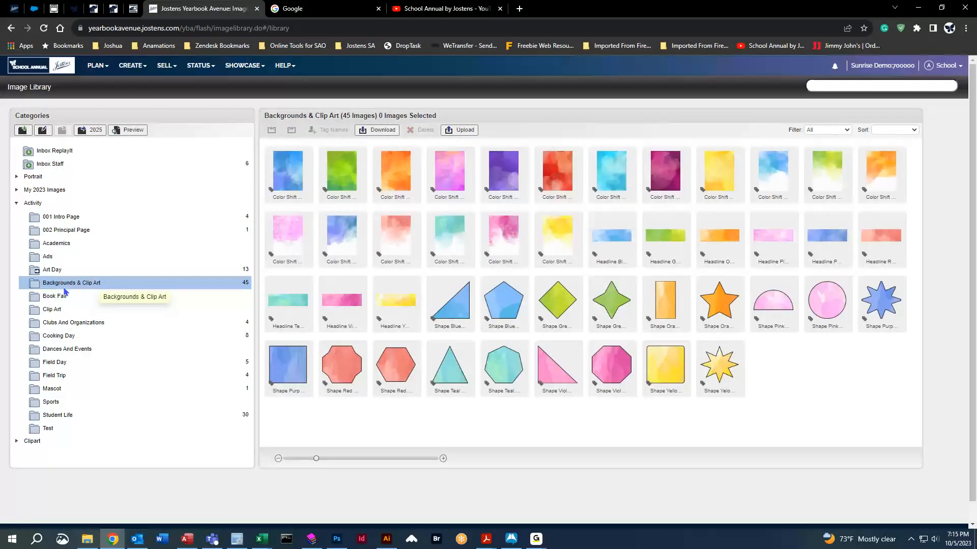
click(92, 133)
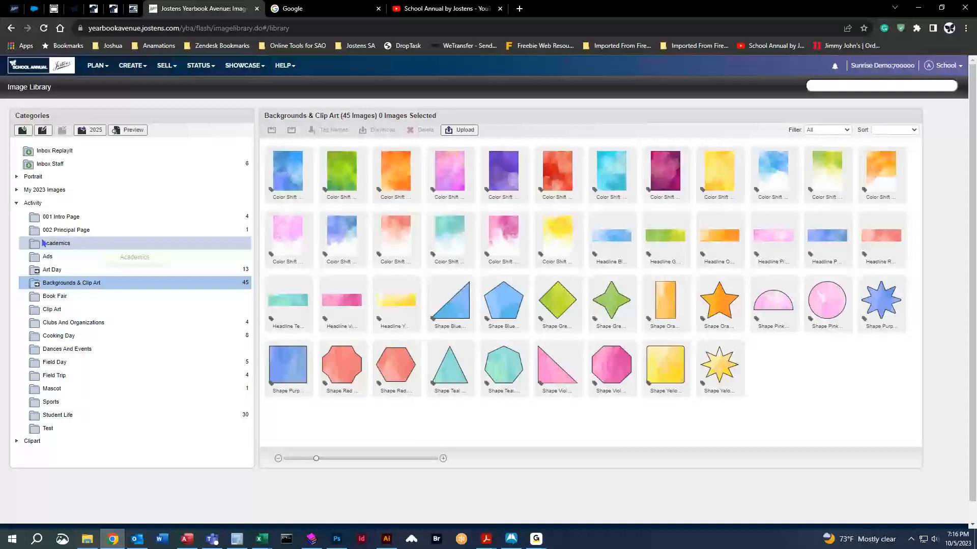
click(16, 208)
click(17, 204)
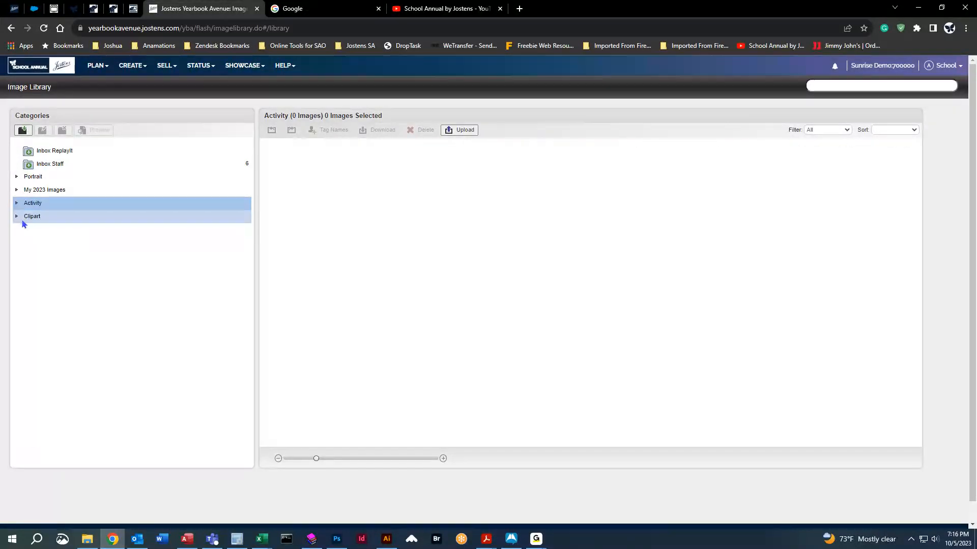
Expand My 2023 Images, browse 2020 Staff, Staff Copy (60) and Staff (61), then expand Activity.
click(17, 191)
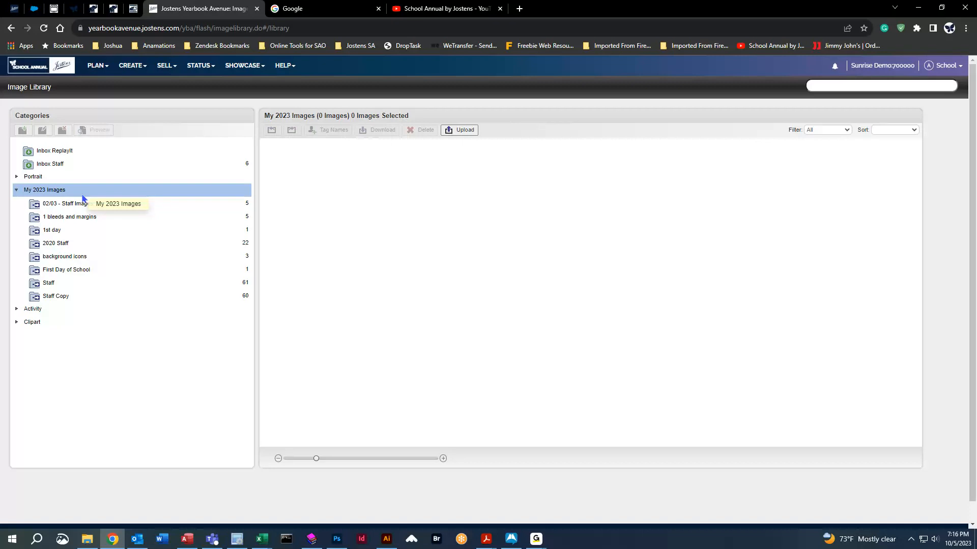
click(66, 205)
click(82, 217)
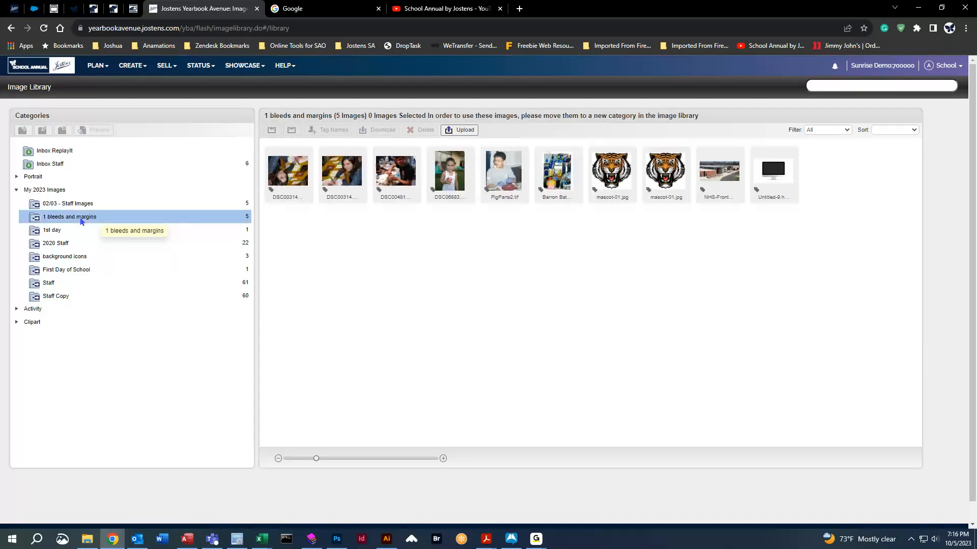
click(92, 230)
click(101, 244)
click(102, 256)
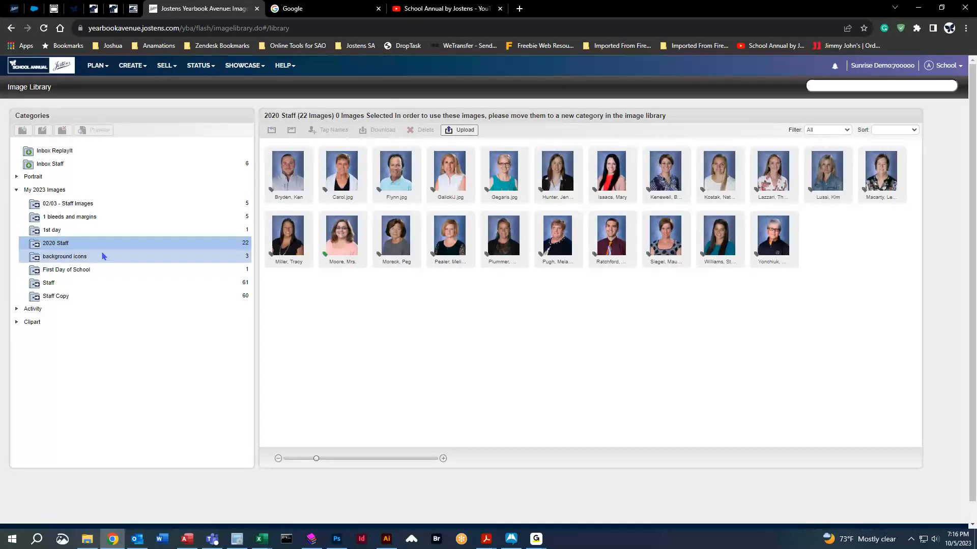
click(102, 245)
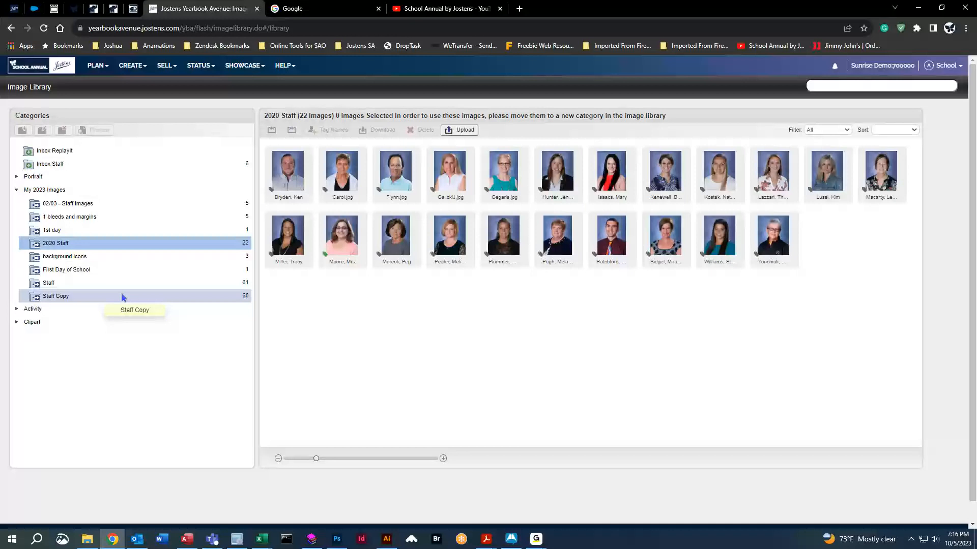
click(98, 299)
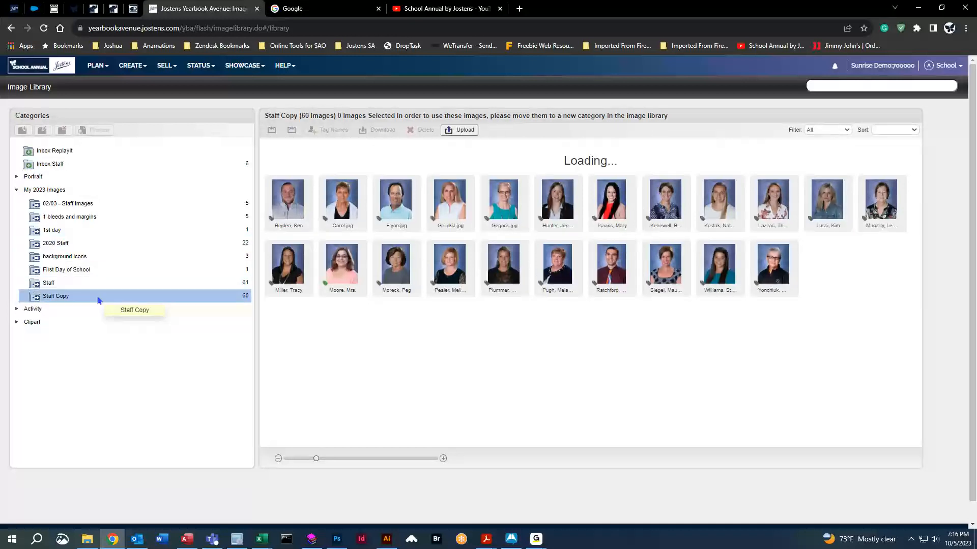
click(96, 284)
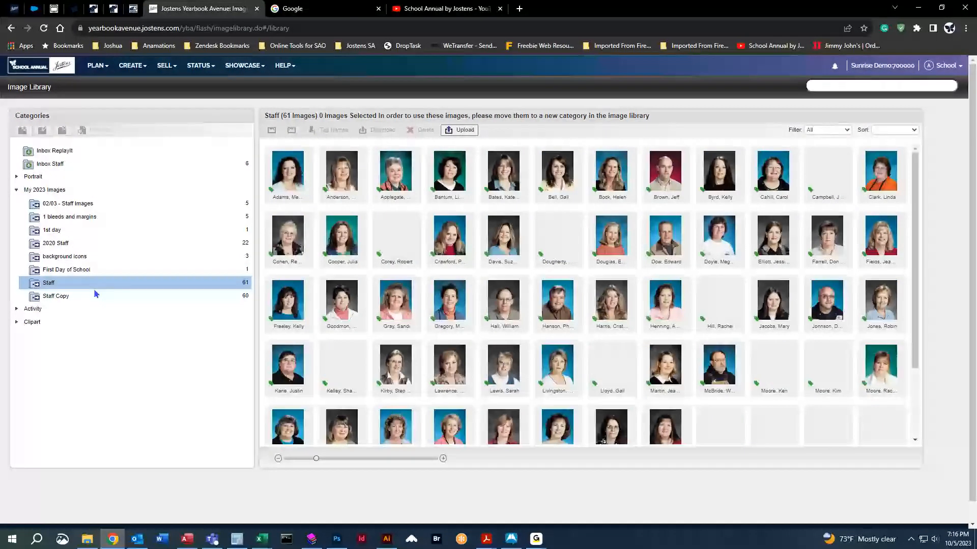
click(32, 309)
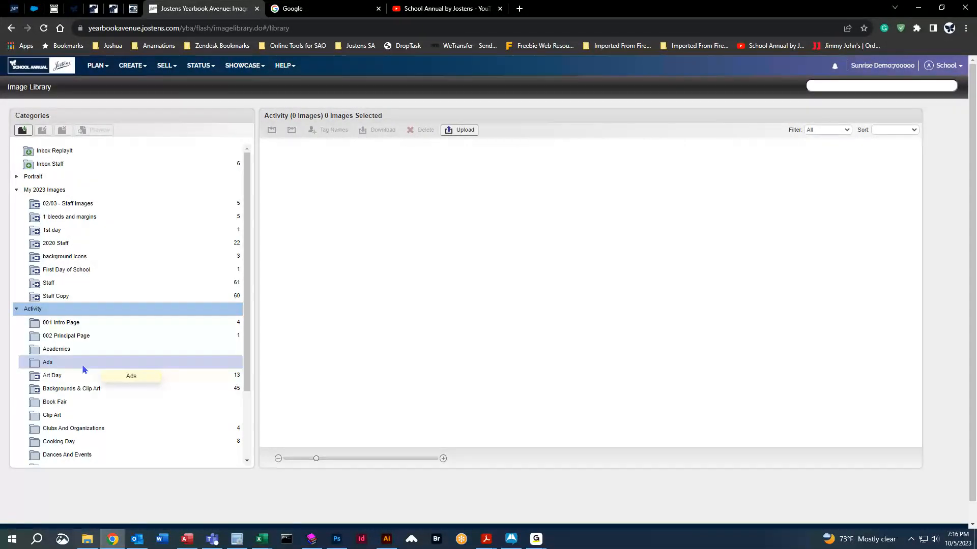
Drag the first 'background' image from background icons into the Ads category.
click(90, 258)
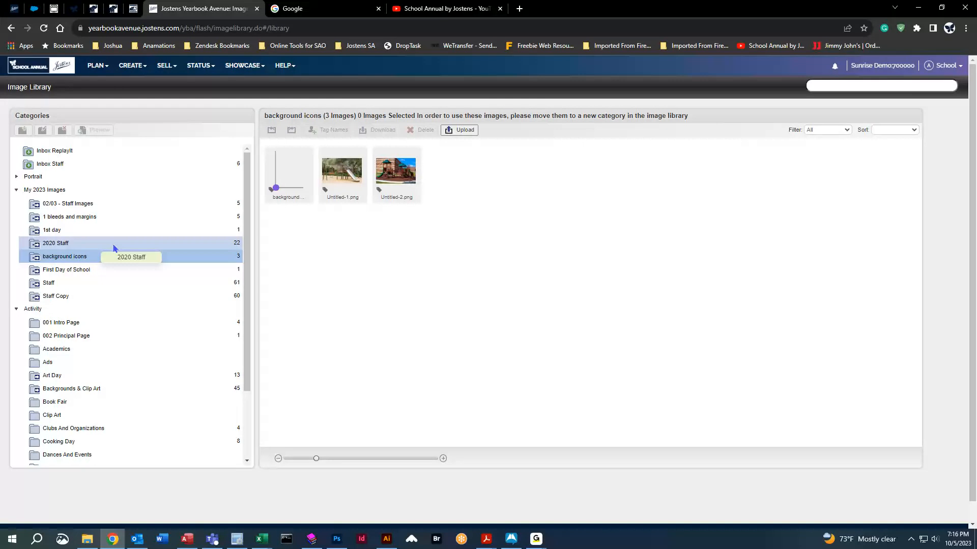
drag(286, 173, 72, 362)
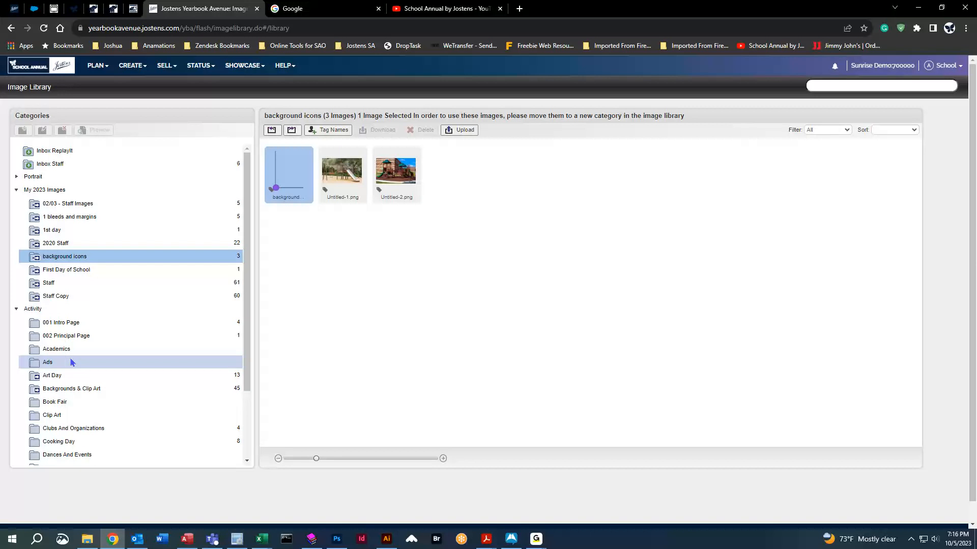
click(71, 362)
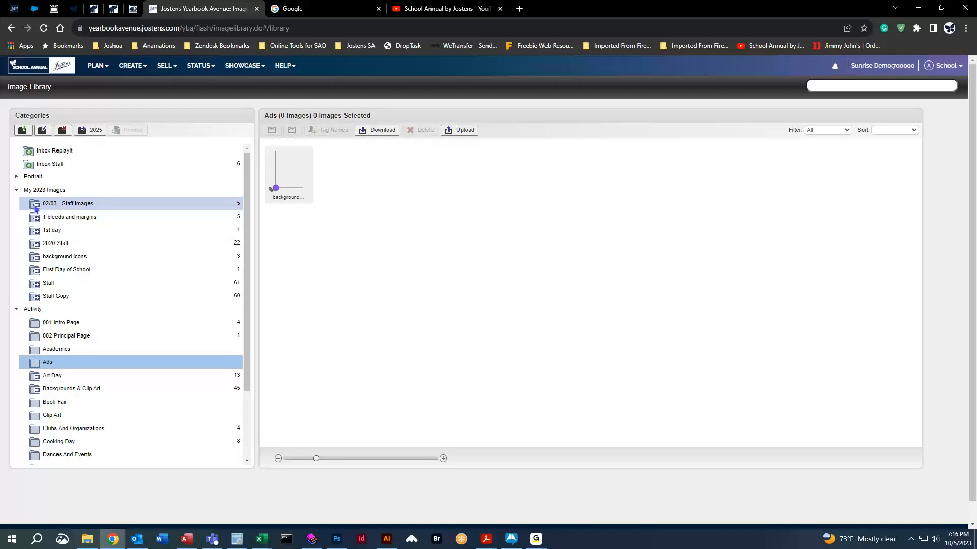
Select all five 1 bleeds and margins photos and copy them into Ads.
click(125, 216)
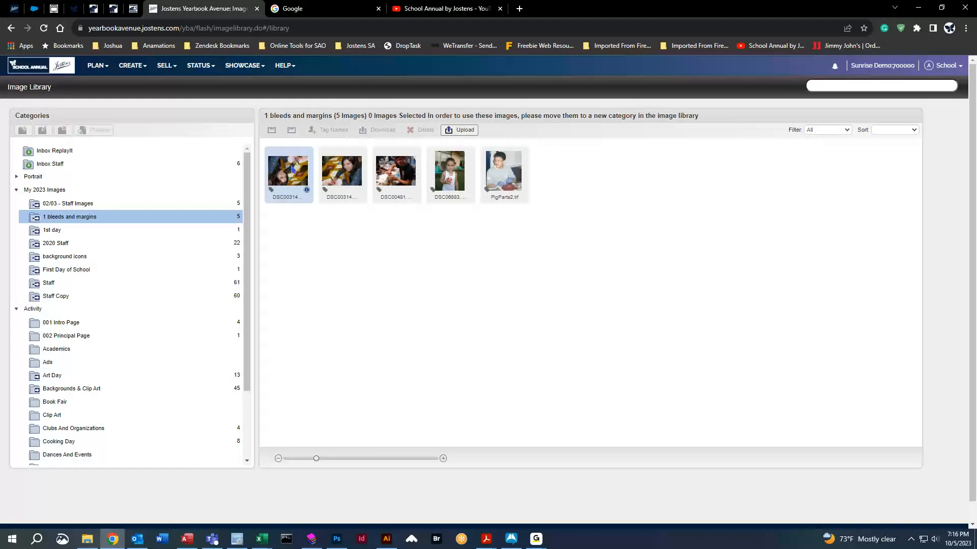
click(311, 178)
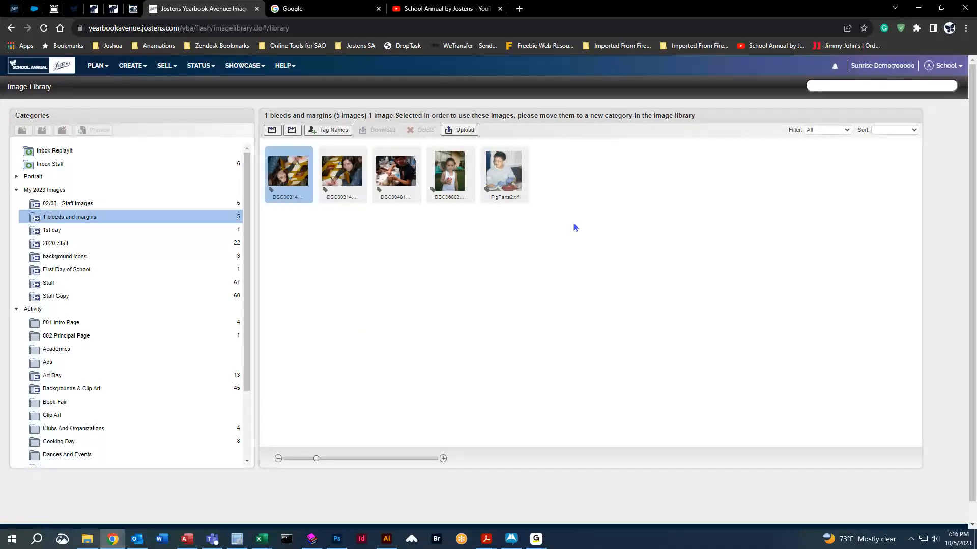
key(ctrl+a)
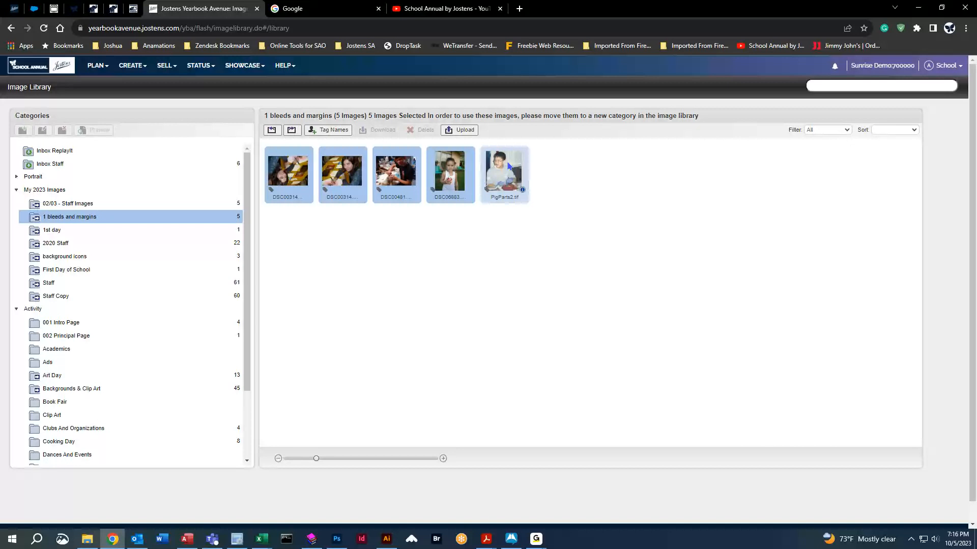
drag(266, 175, 116, 364)
click(117, 364)
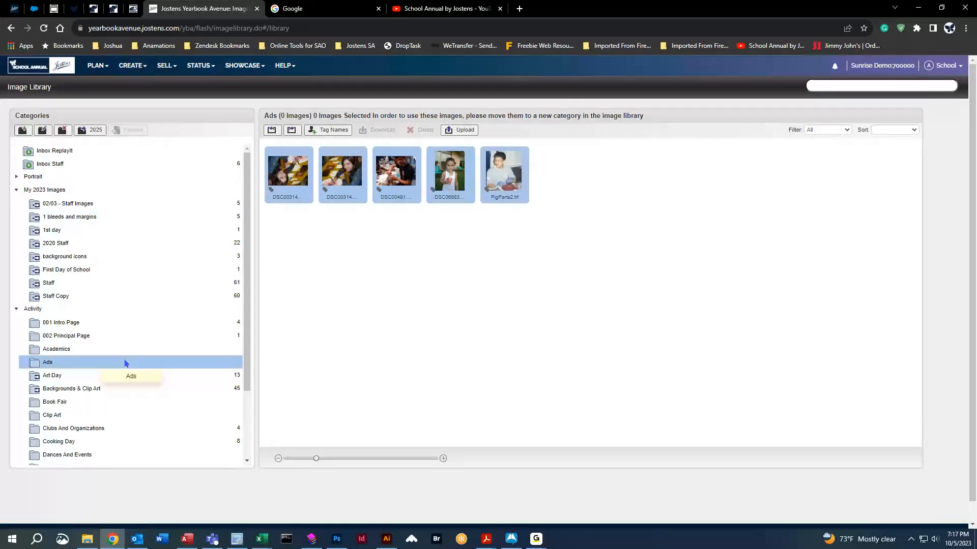
Check the copied photos in Ads, then open the empty Academics category.
click(80, 350)
click(84, 361)
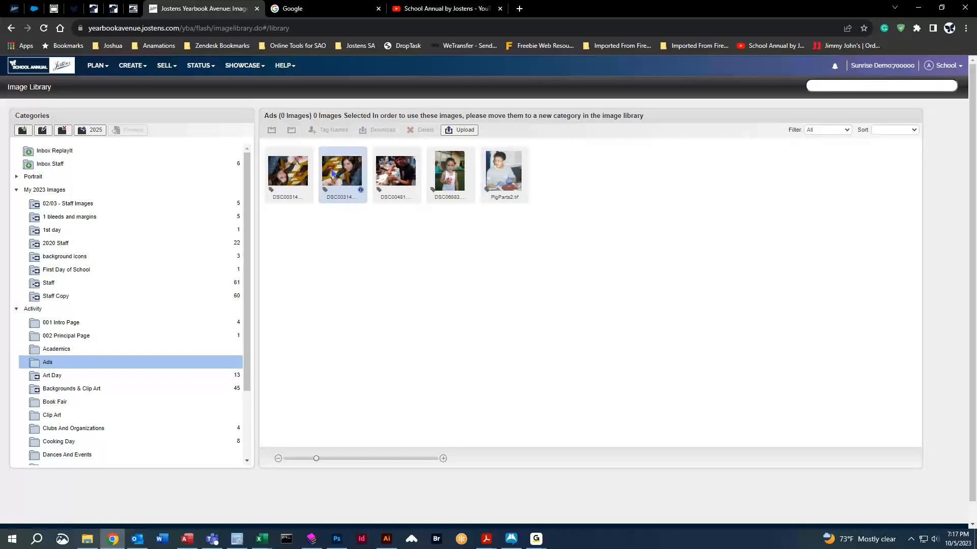
click(155, 355)
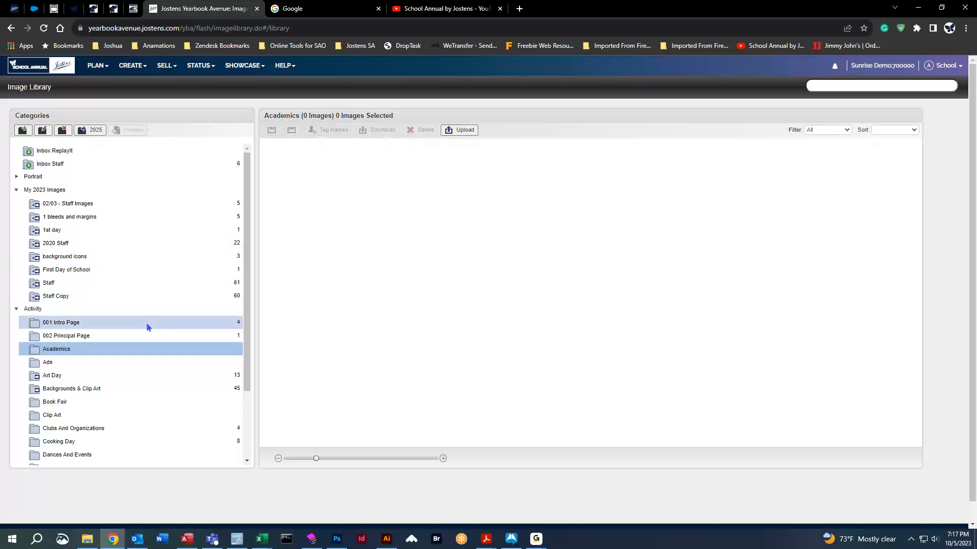
Show the Backgrounds & Clip Art folder's 45 color shift, headline and shape images.
click(125, 393)
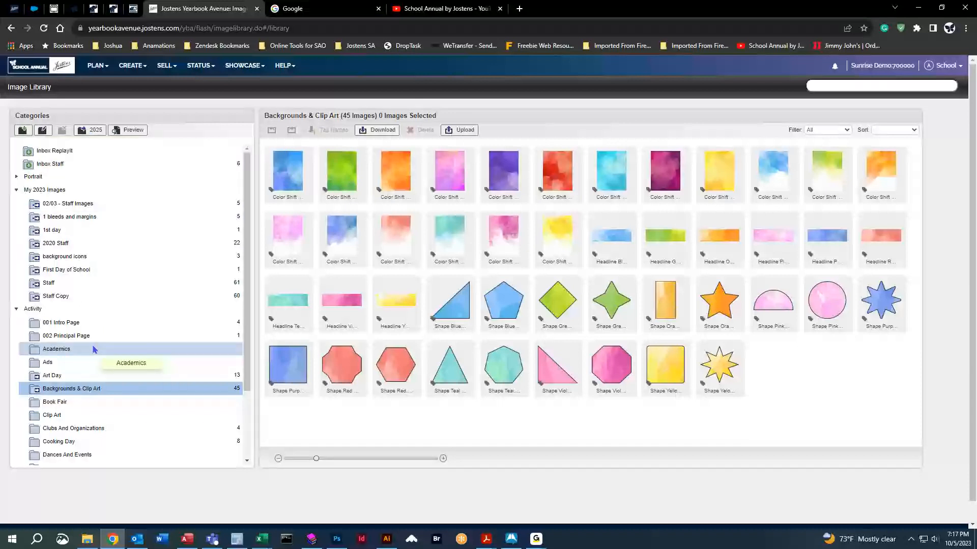
click(100, 71)
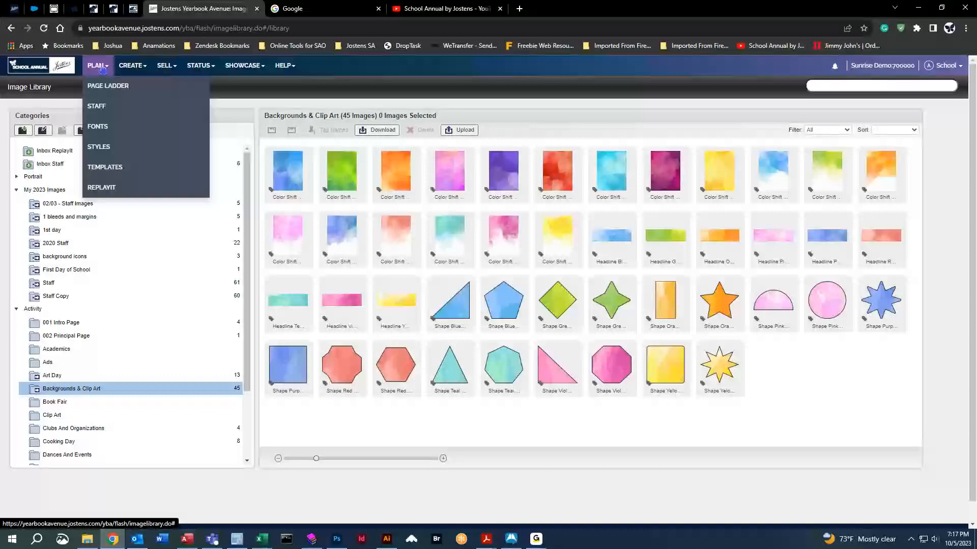
Open the Fonts page and preview AYT Amorie, AYT Amperstencil and AYT Amperstencil Black.
click(105, 131)
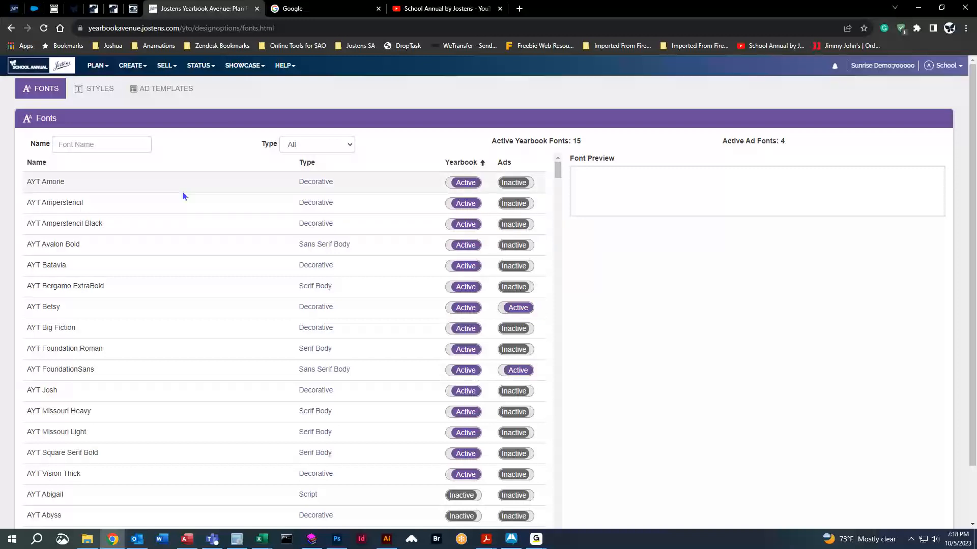
scroll(234, 346, down, 2)
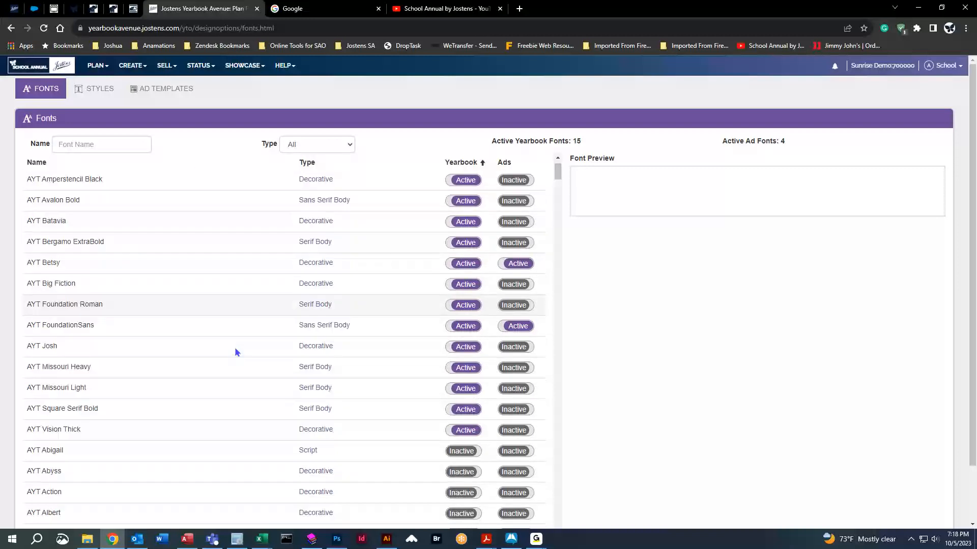
scroll(235, 350, up, 2)
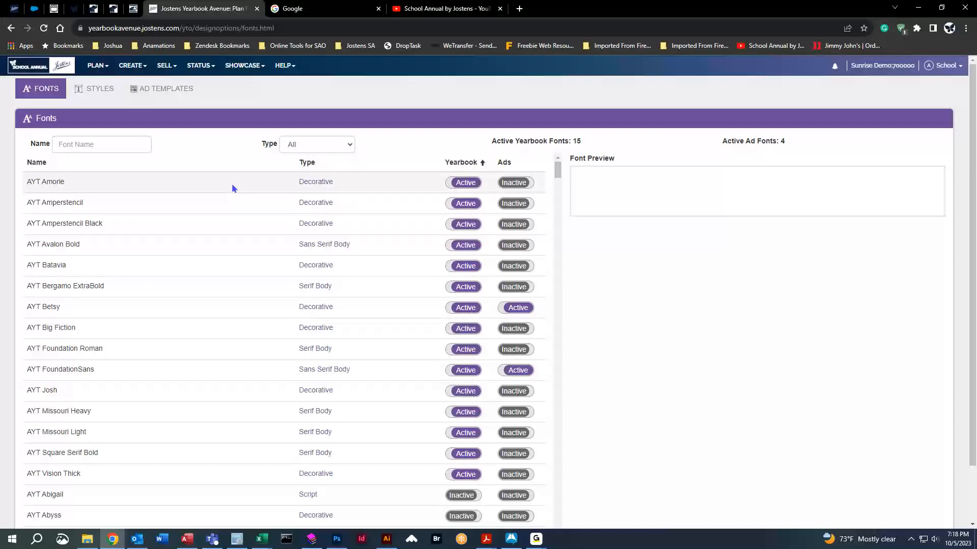
click(211, 181)
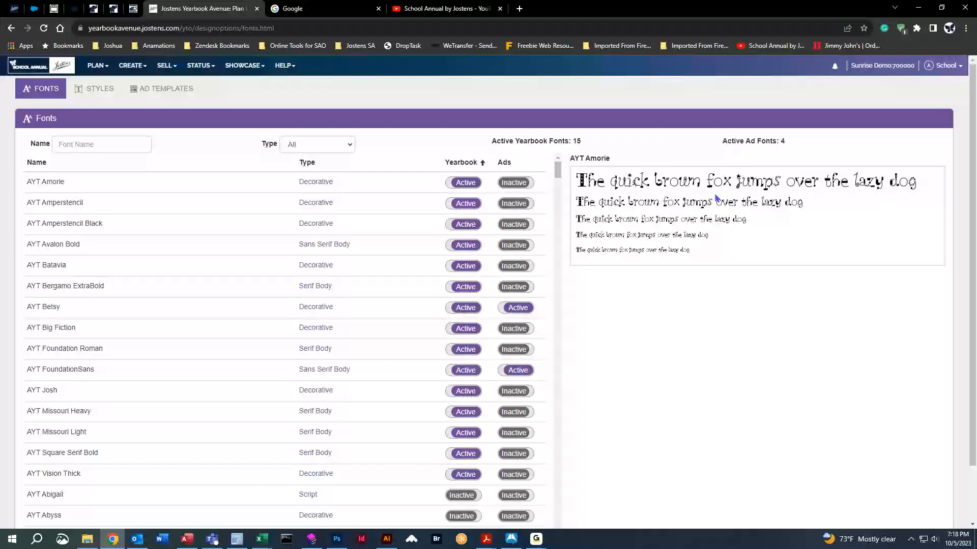
click(220, 208)
click(205, 220)
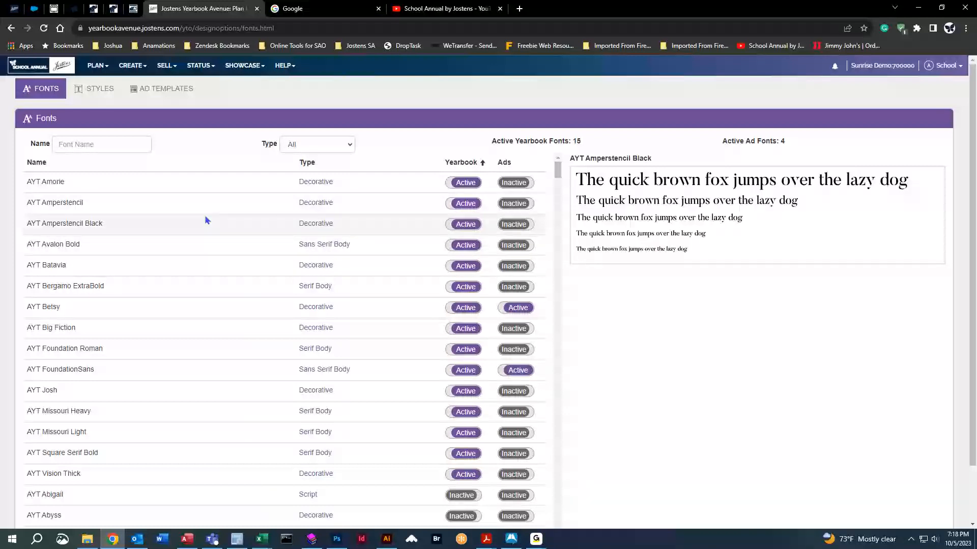
Preview the script font AYT Abigail and toggle it Active for the yearbook.
scroll(229, 392, down, 3)
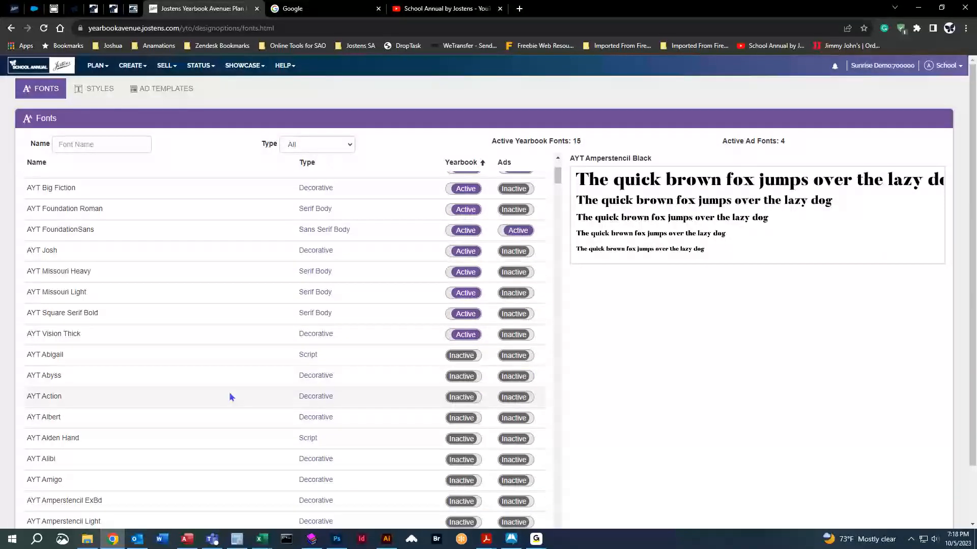
scroll(229, 396, down, 1)
scroll(229, 397, up, 4)
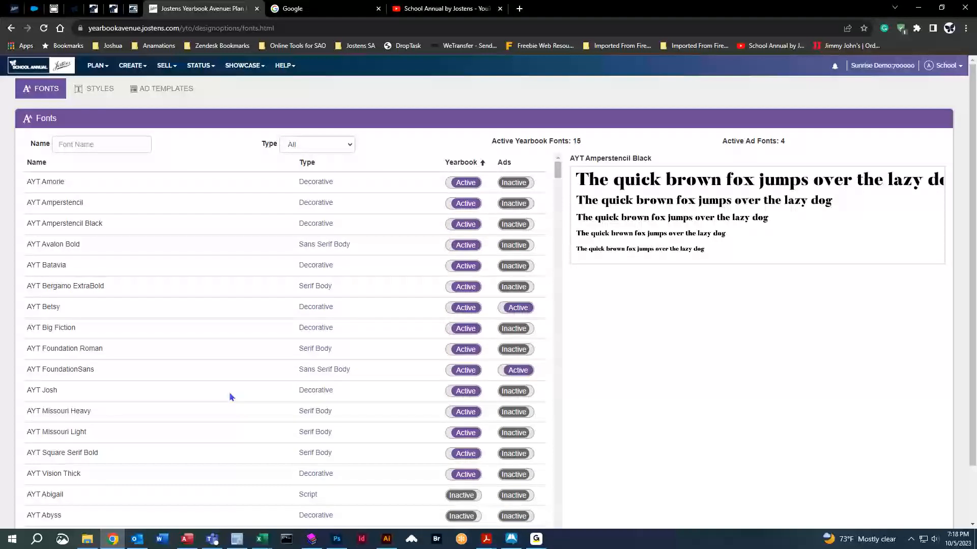
click(213, 502)
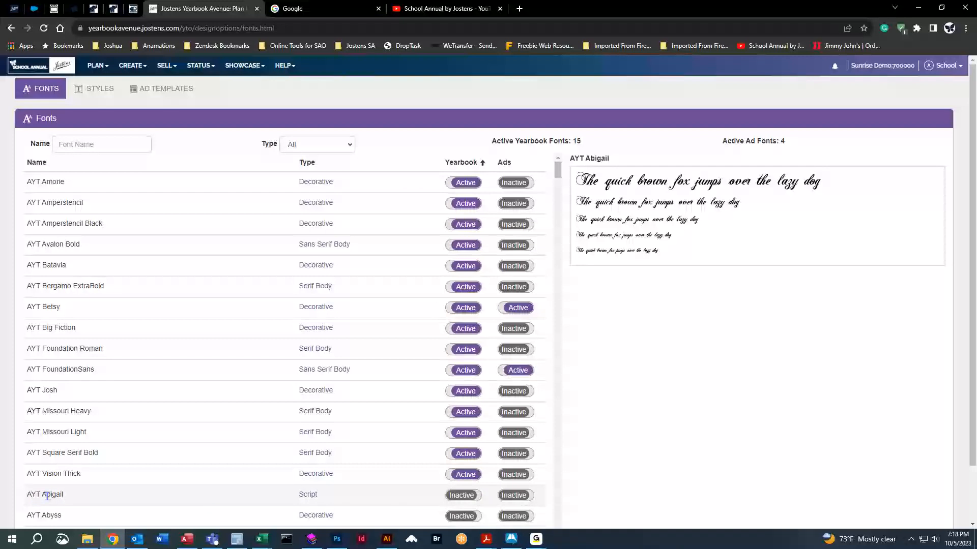
click(454, 496)
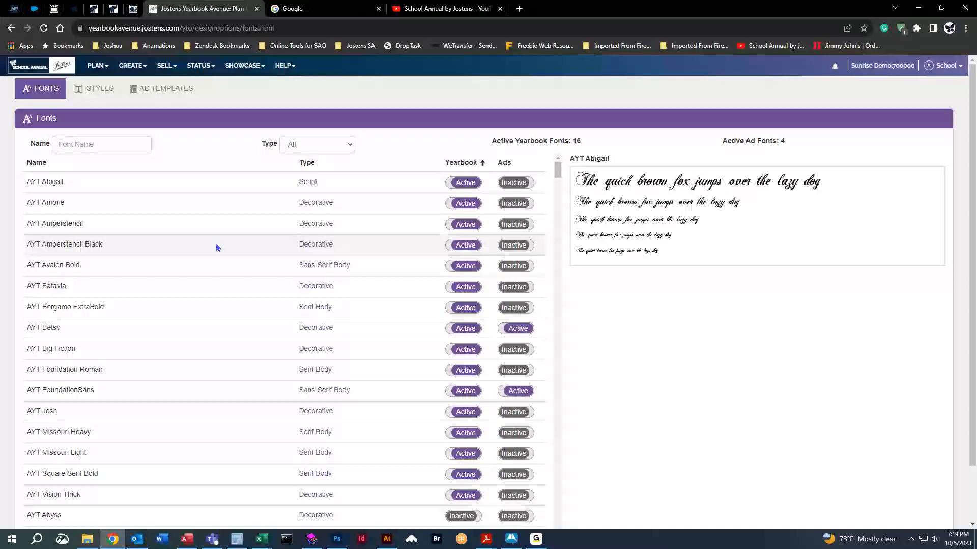
Deactivate AYT Abigail for the yearbook again.
click(465, 184)
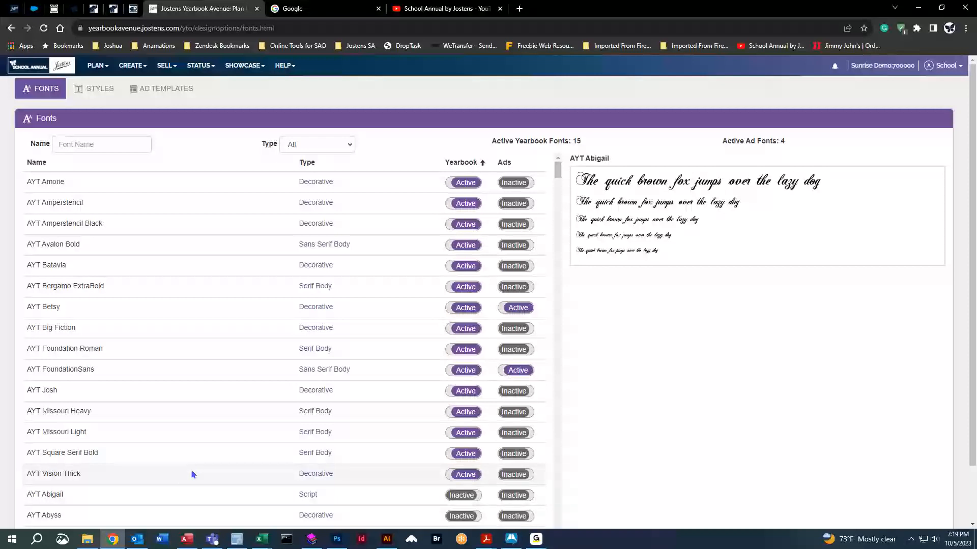
scroll(216, 431, down, 20)
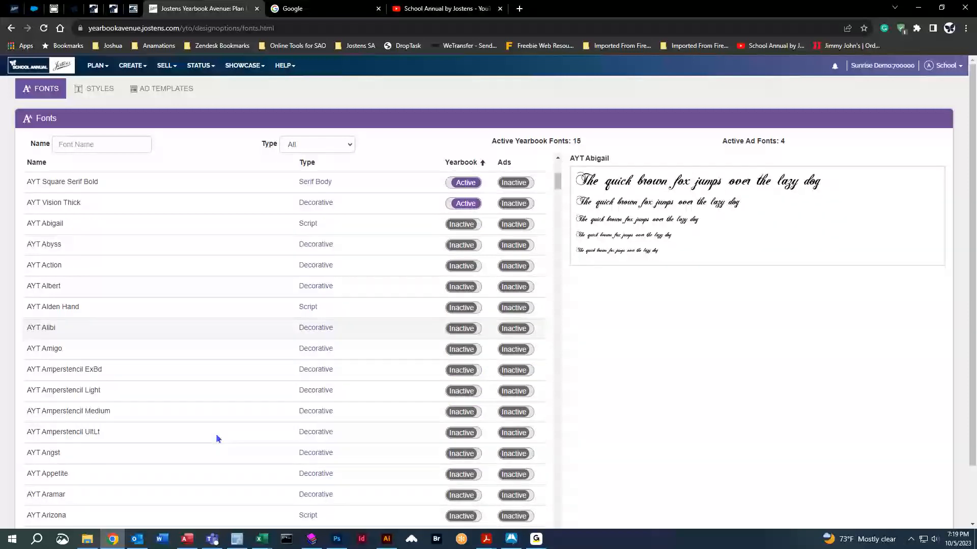
scroll(219, 432, up, 1)
Preview AYT Caslon Black and AYT FoundationSans, then switch to the Styles list.
click(206, 370)
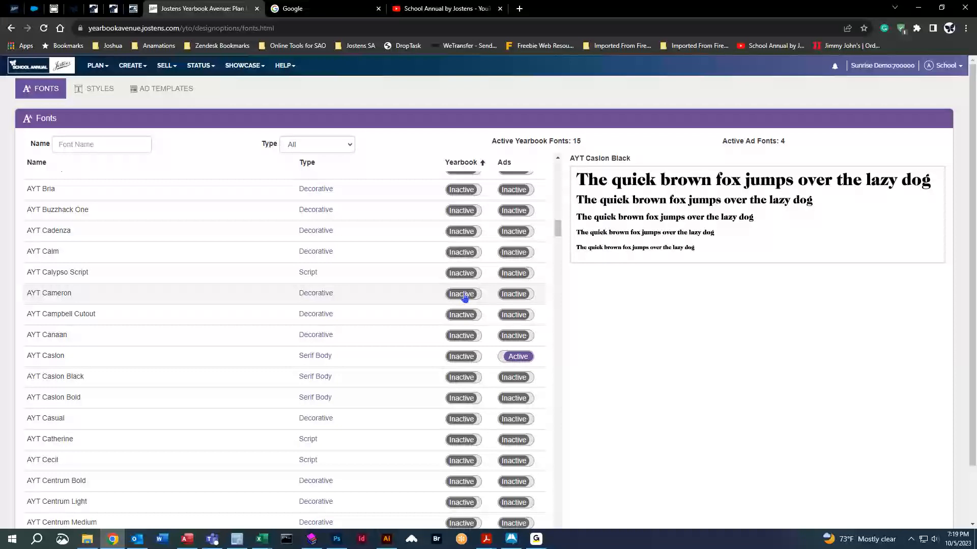
drag(557, 228, 554, 165)
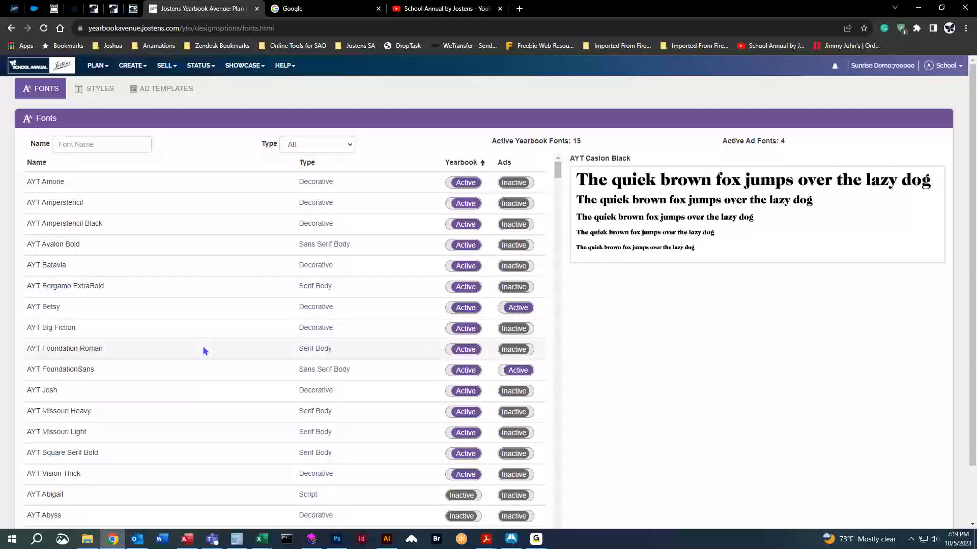
click(196, 376)
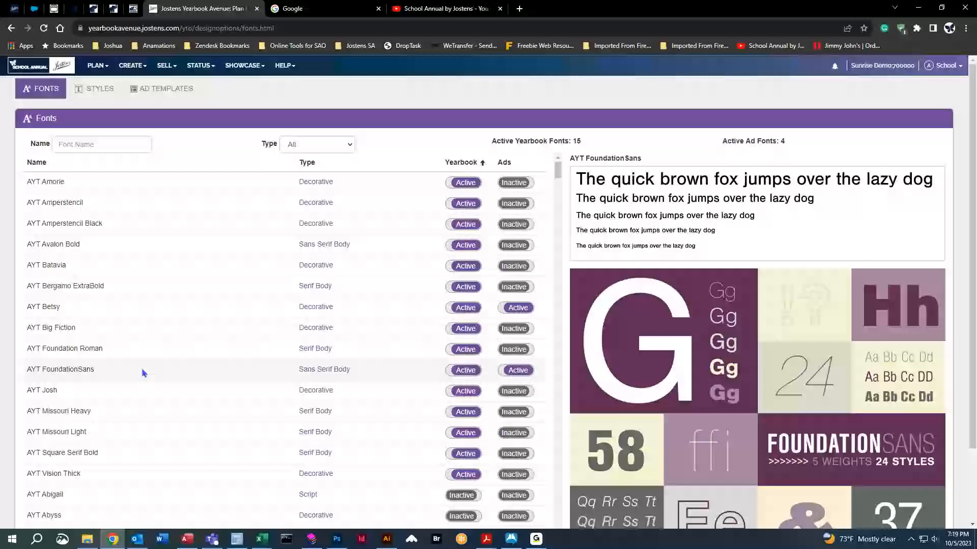
click(94, 89)
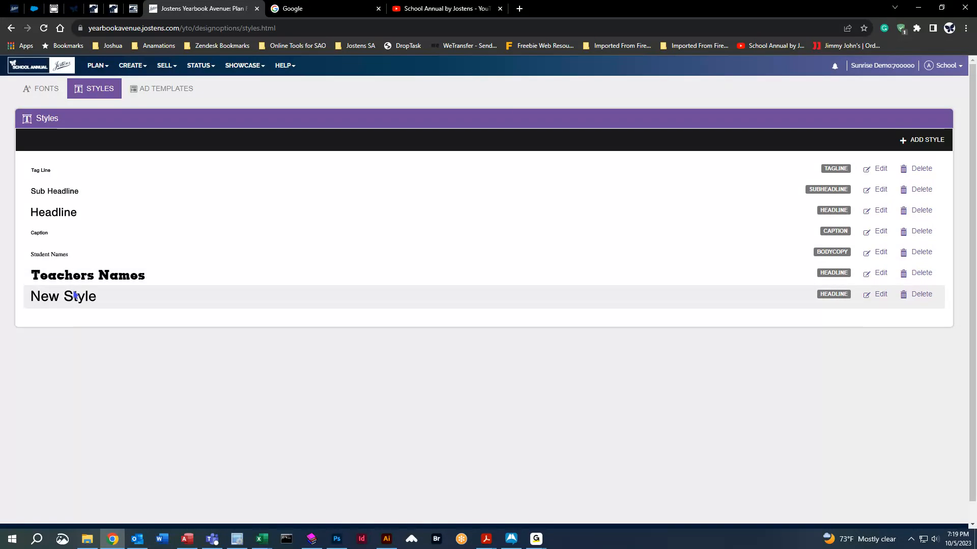
Open the Tag Line, Sub Headline and Caption styles, then launch CREATE > New Page Designer.
click(876, 170)
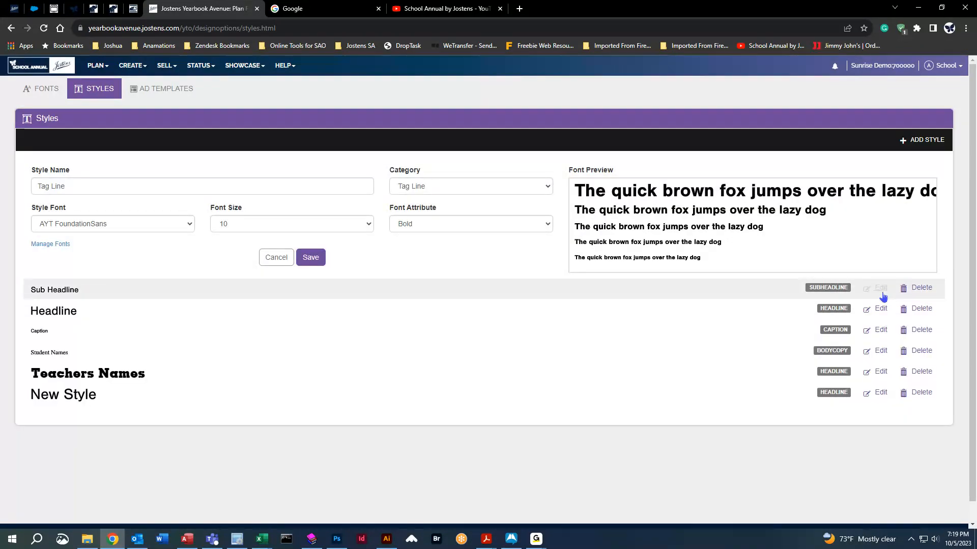
click(881, 289)
click(883, 430)
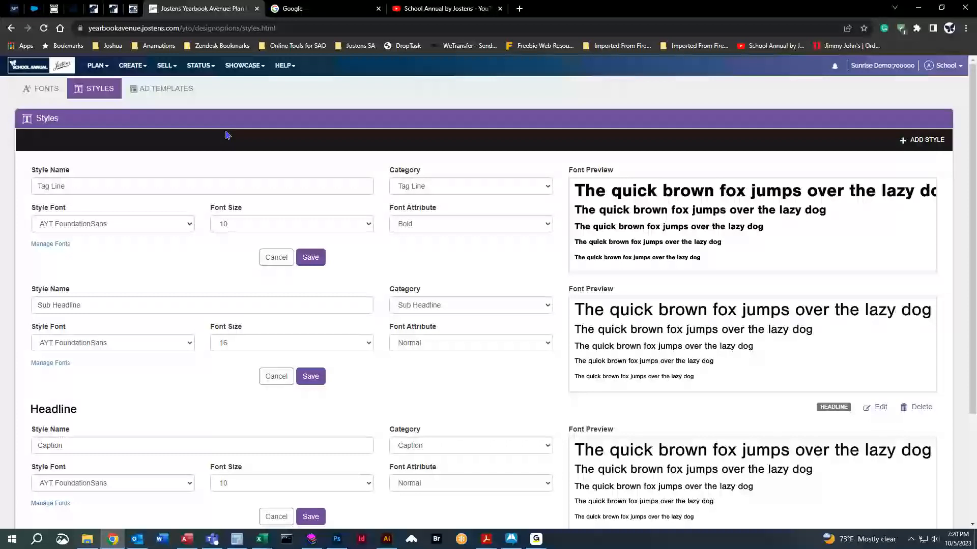
click(143, 70)
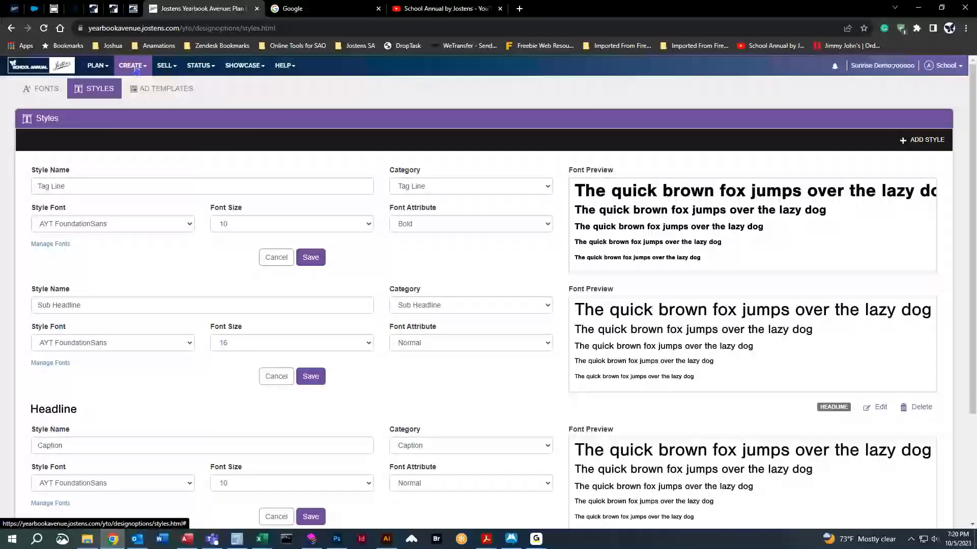
click(147, 82)
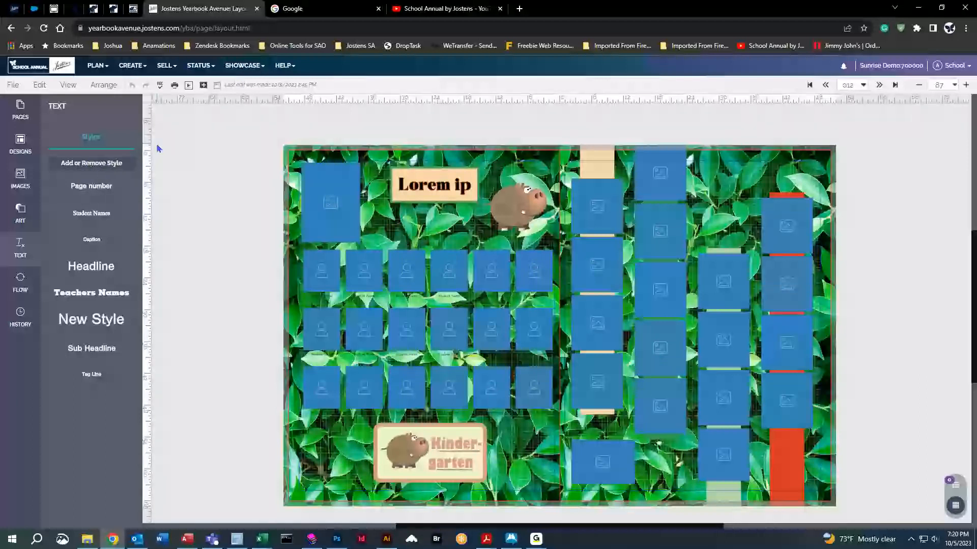
Go back to PLAN > Fonts and preview AYT FoundationSans.
click(102, 70)
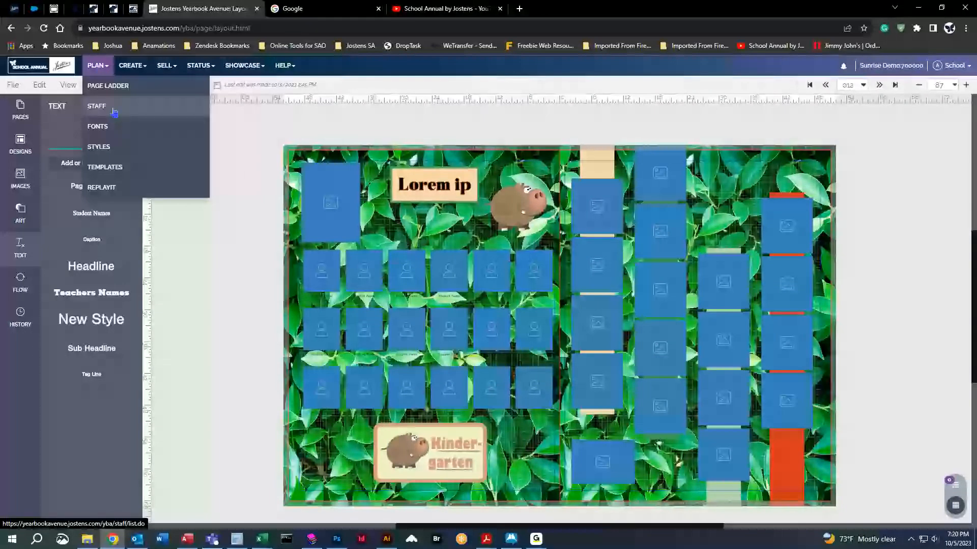
click(98, 125)
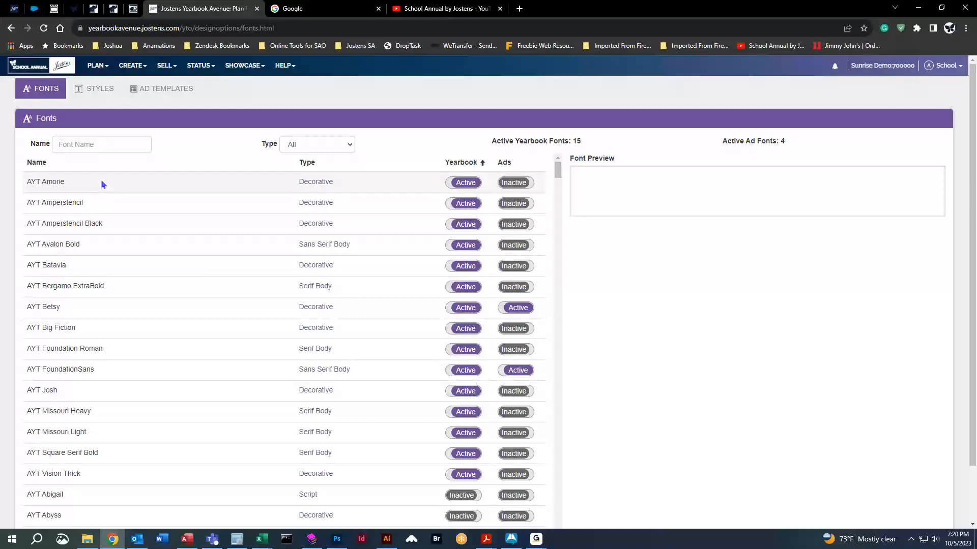
click(131, 371)
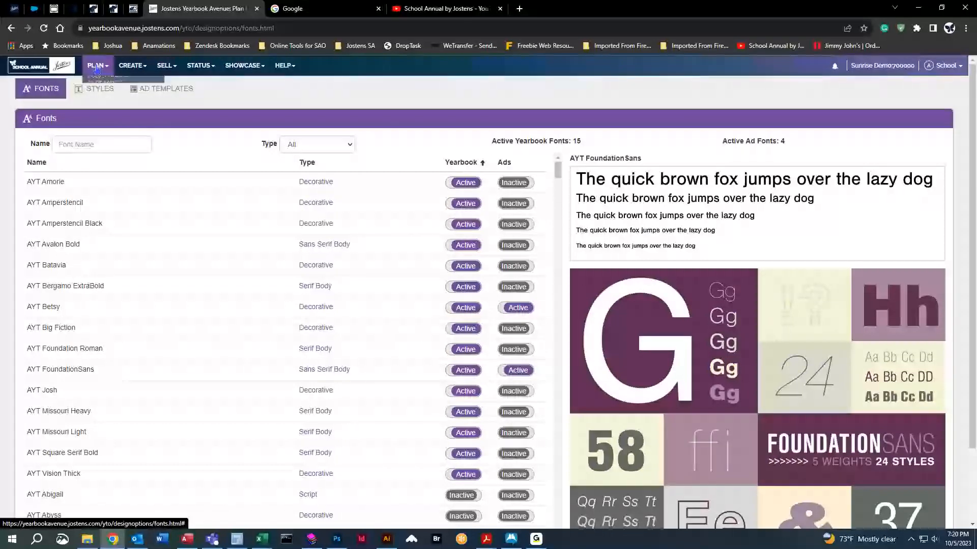
Open ReplayIt settings and review the 2023-10-03 start and 2024-05-07 end dates.
click(97, 68)
click(105, 163)
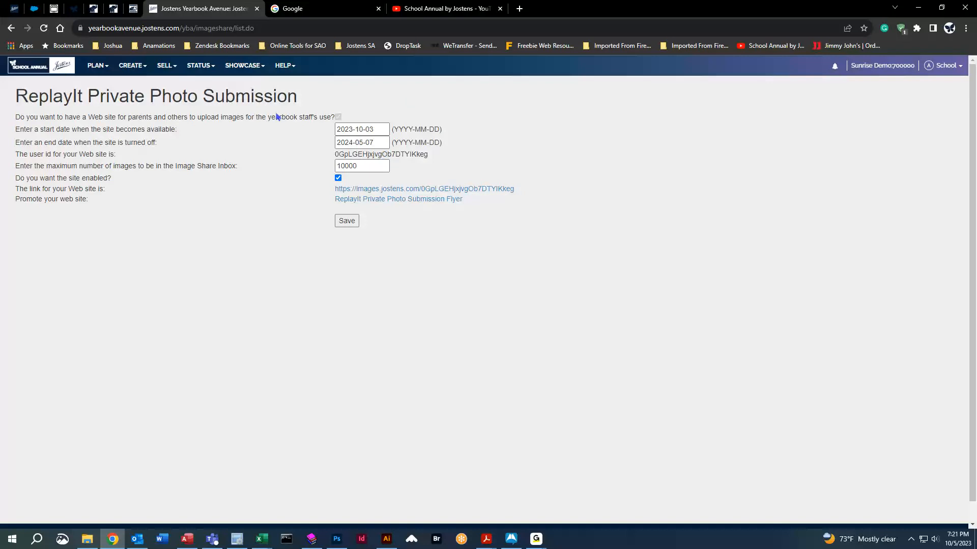
click(380, 129)
click(379, 142)
Check the maximum inbox image count, uncheck 'site enabled' and save the settings.
click(369, 165)
click(351, 181)
click(339, 179)
click(341, 227)
Re-check 'Do you want the site enabled?', save, and highlight the site's user id.
click(338, 179)
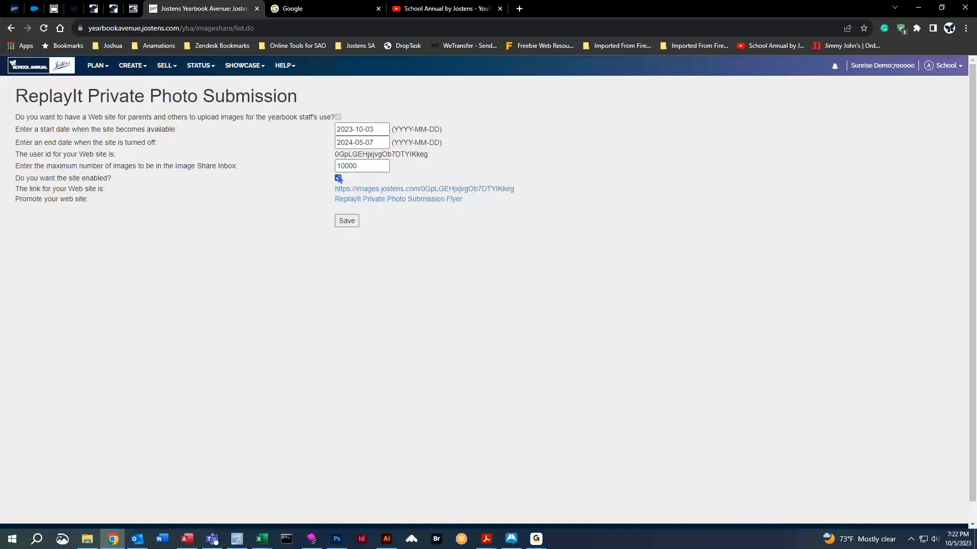
click(347, 221)
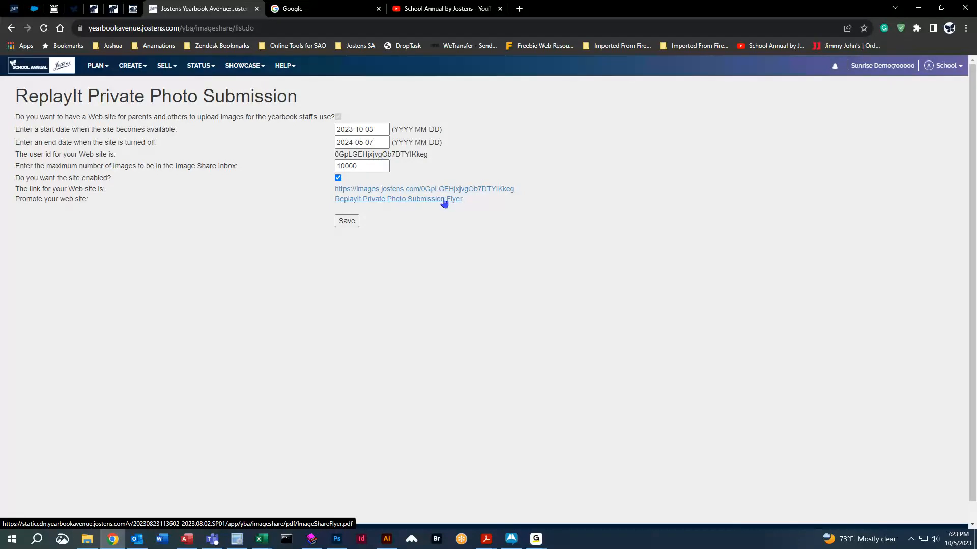
drag(335, 154, 433, 157)
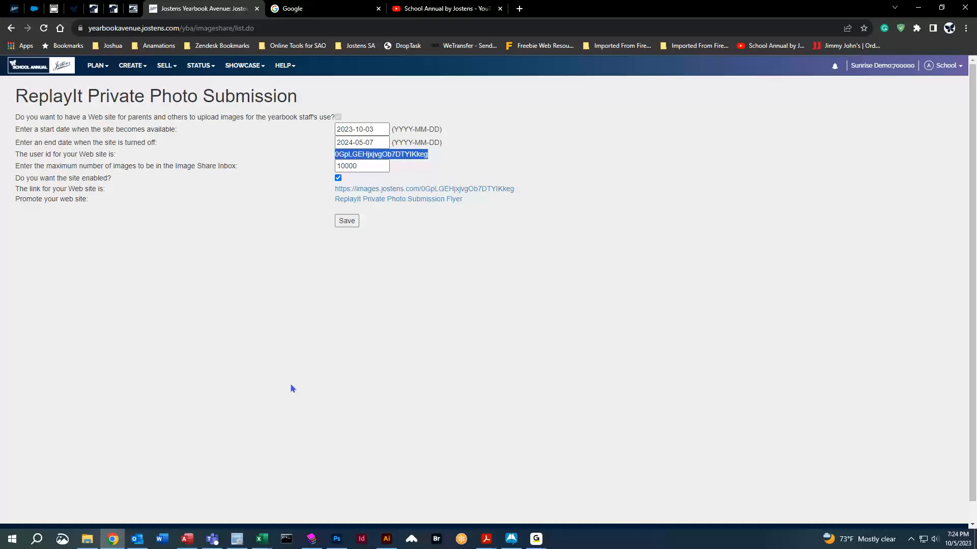
Open the Image Library and compare the empty Inbox ReplayIt with Inbox Staff's six images.
click(130, 67)
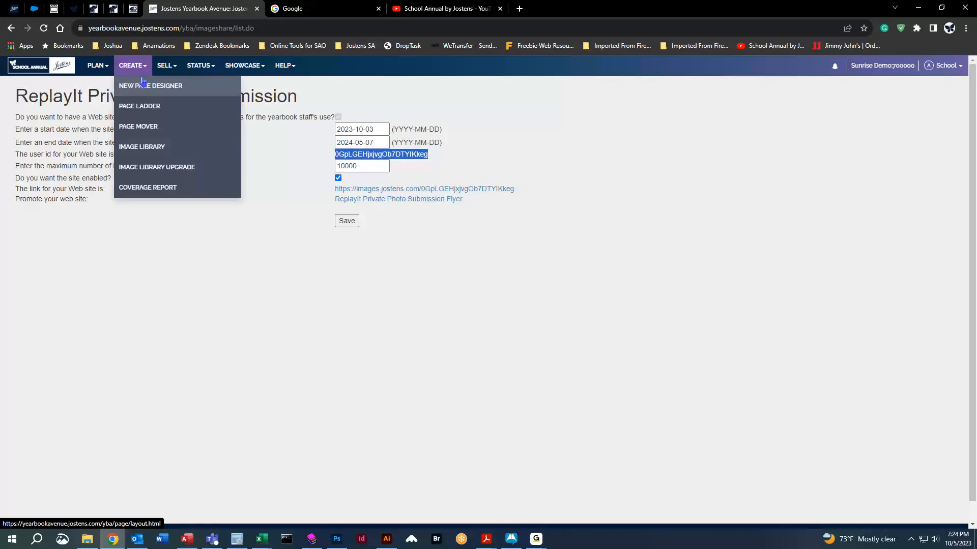
click(145, 146)
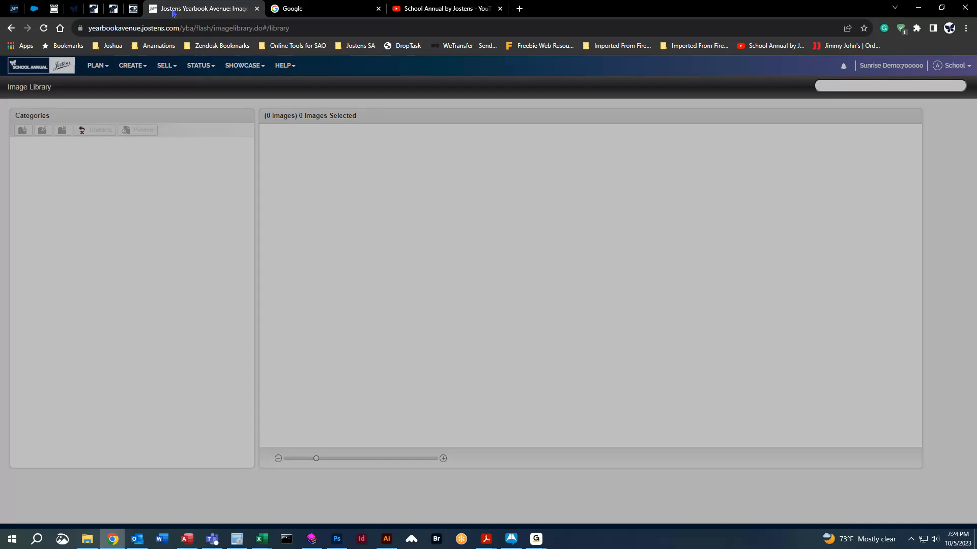
click(548, 301)
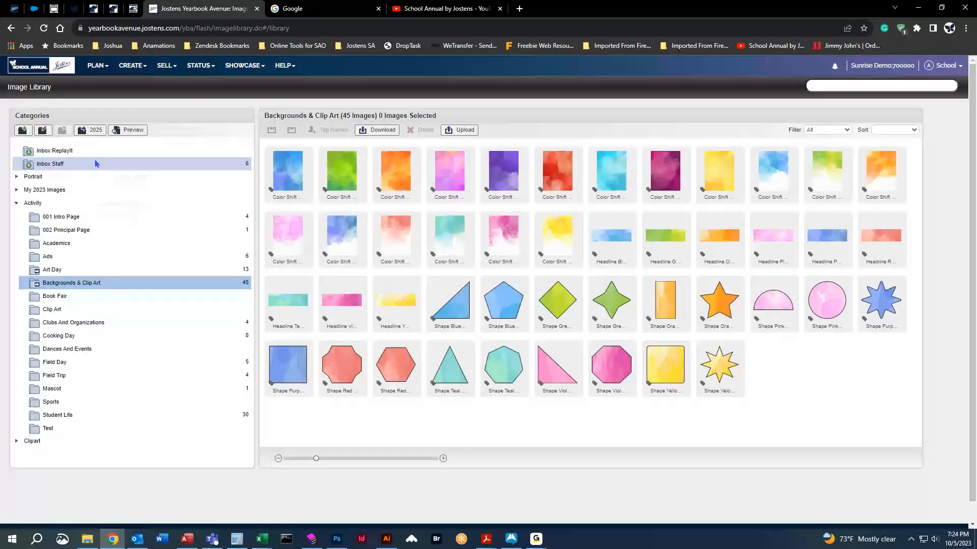
click(91, 152)
click(38, 205)
click(54, 152)
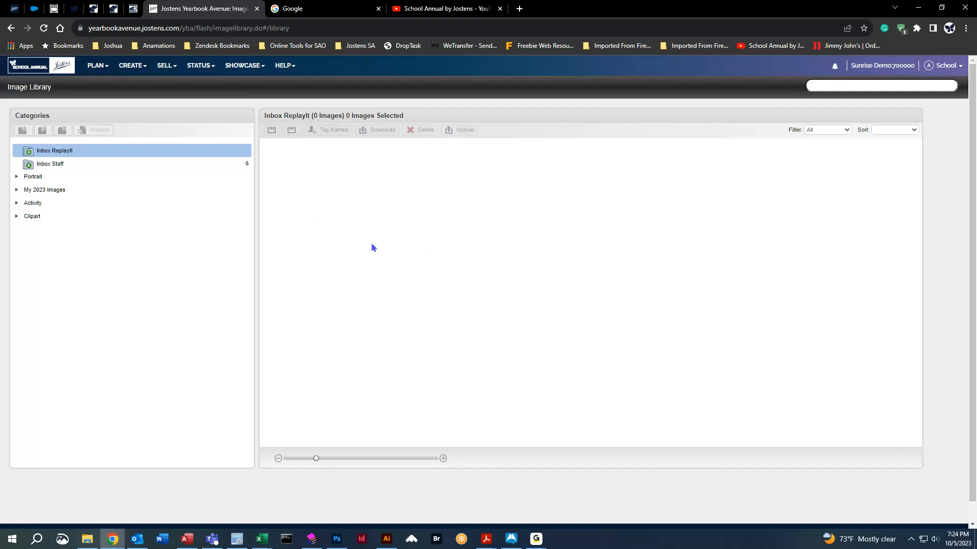
click(50, 164)
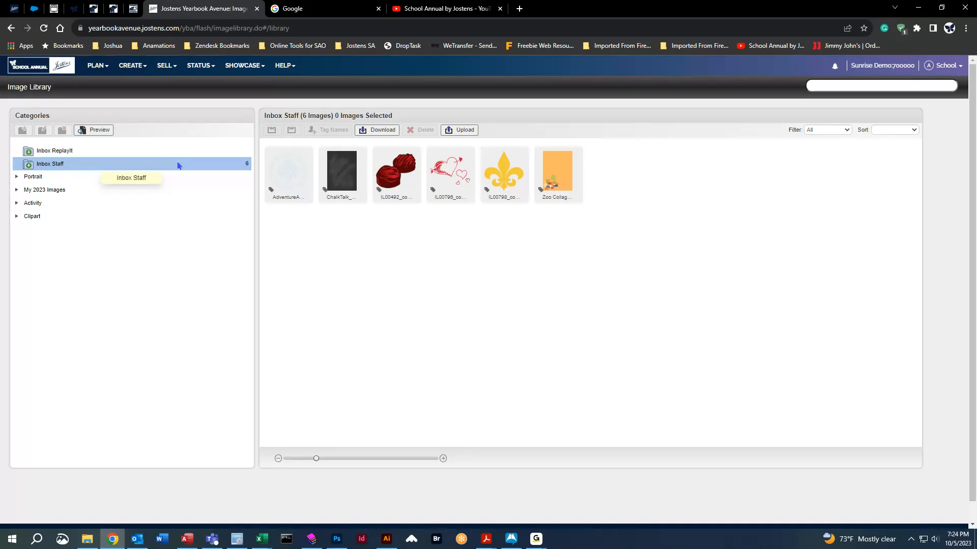
click(97, 149)
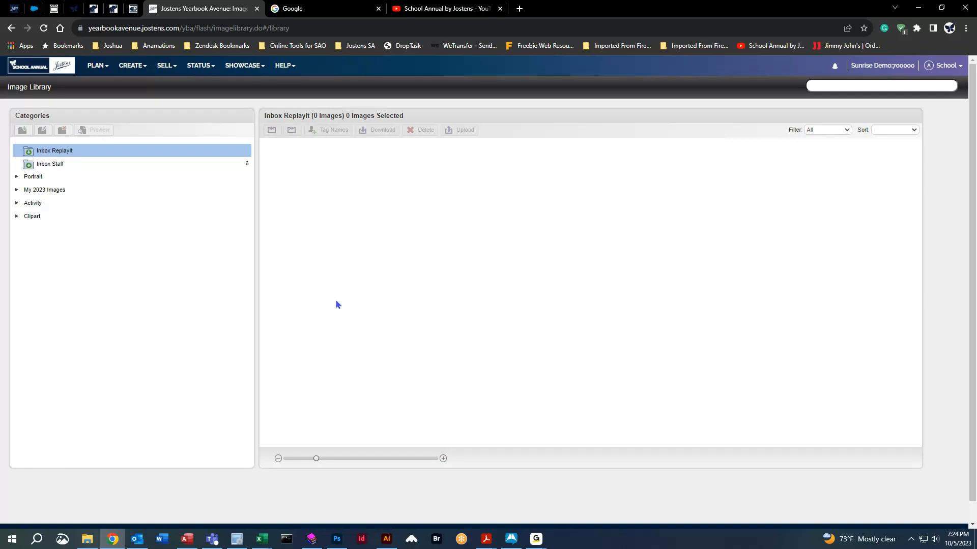
Open the first teacher's Portrait folder and view the first student photo's details.
click(16, 178)
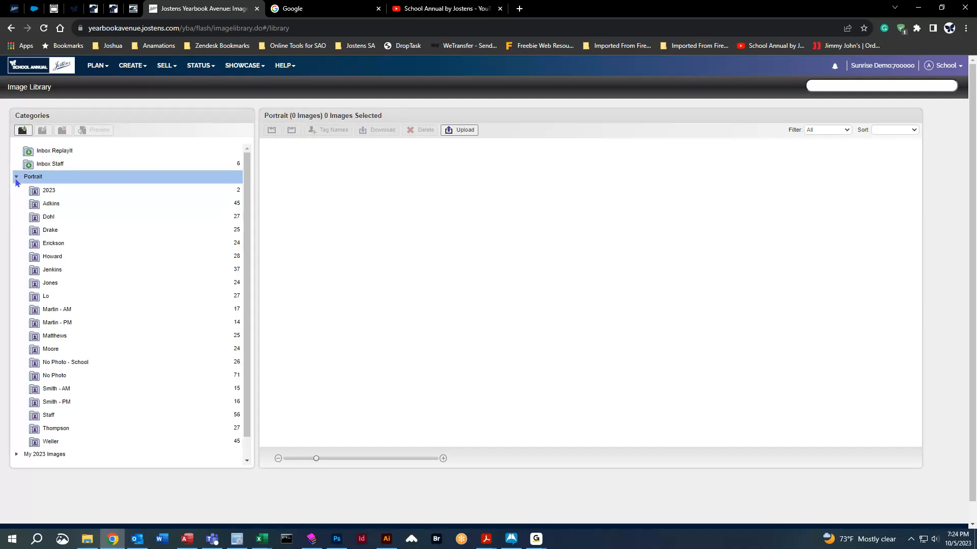
click(120, 206)
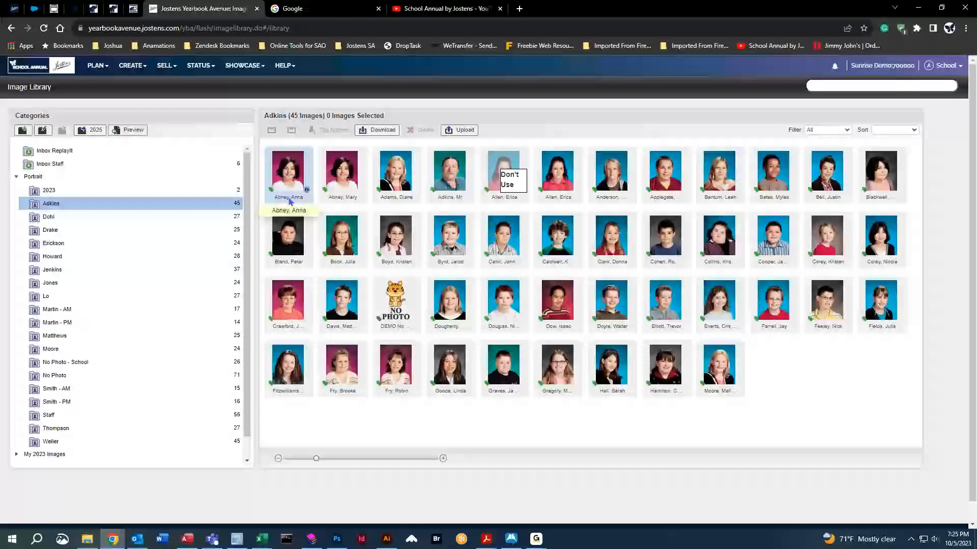
click(307, 192)
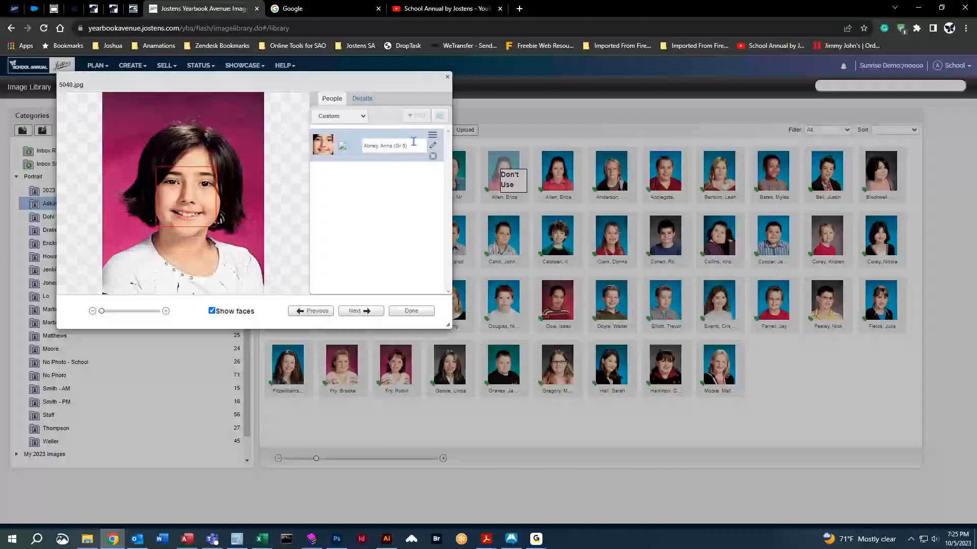
click(363, 98)
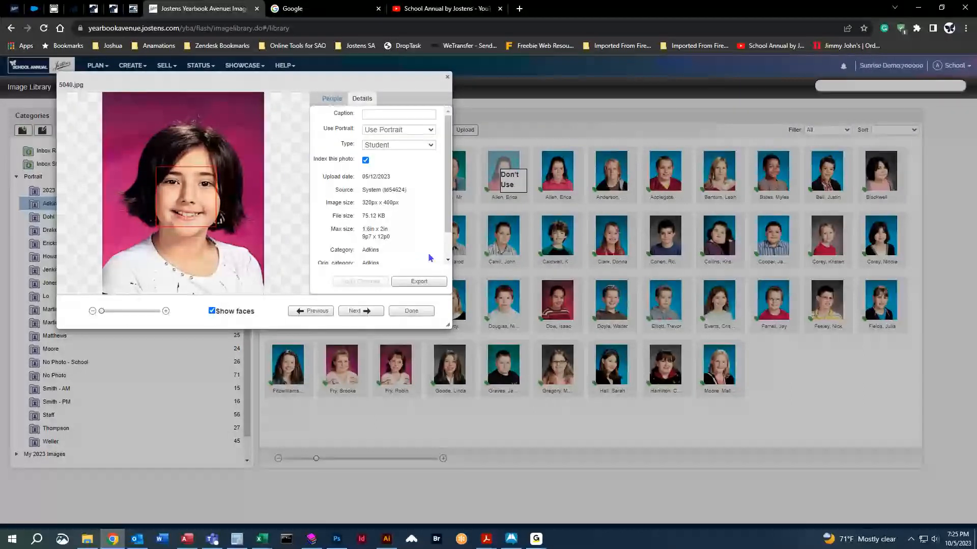
click(447, 77)
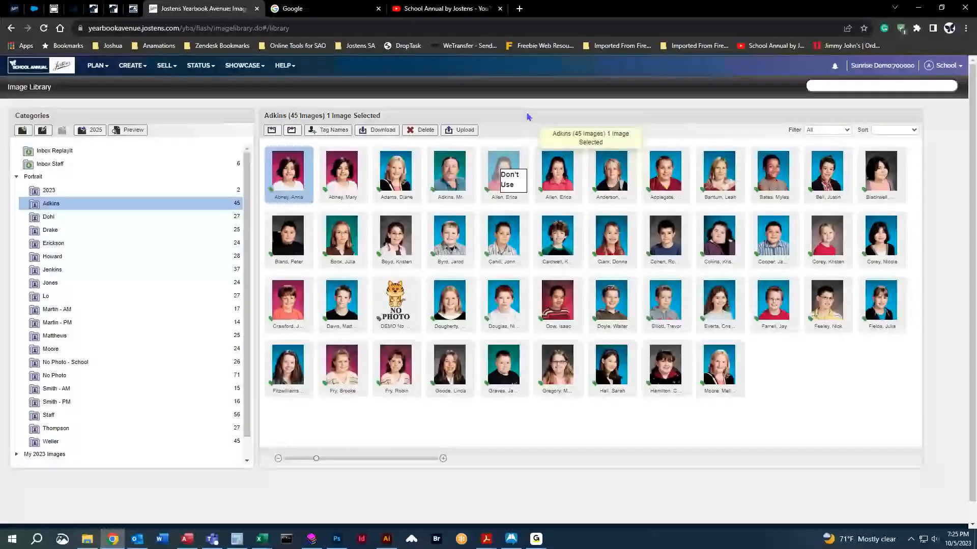
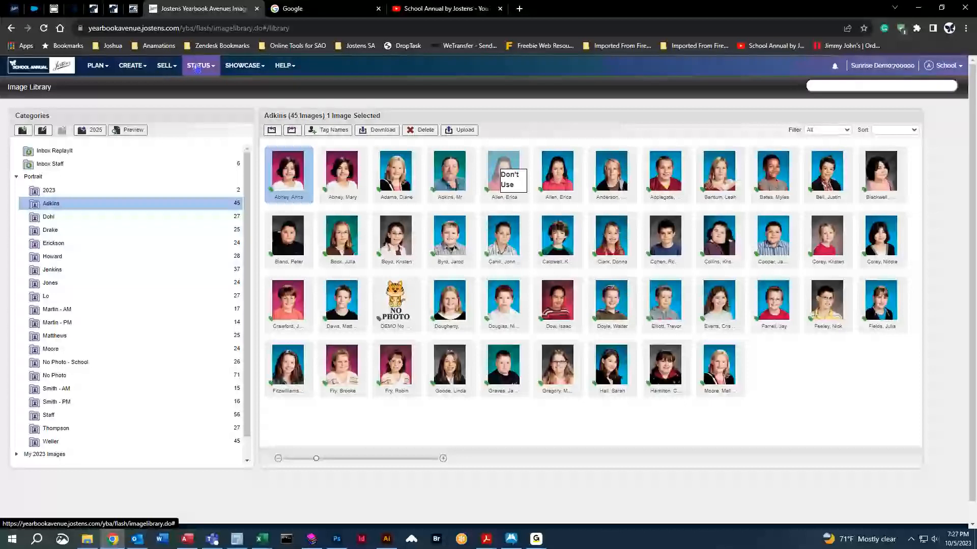
View the Cover Information status page: Custom Litho cover, 8 1/2 X 11 trim, sewed binding.
click(197, 69)
click(198, 82)
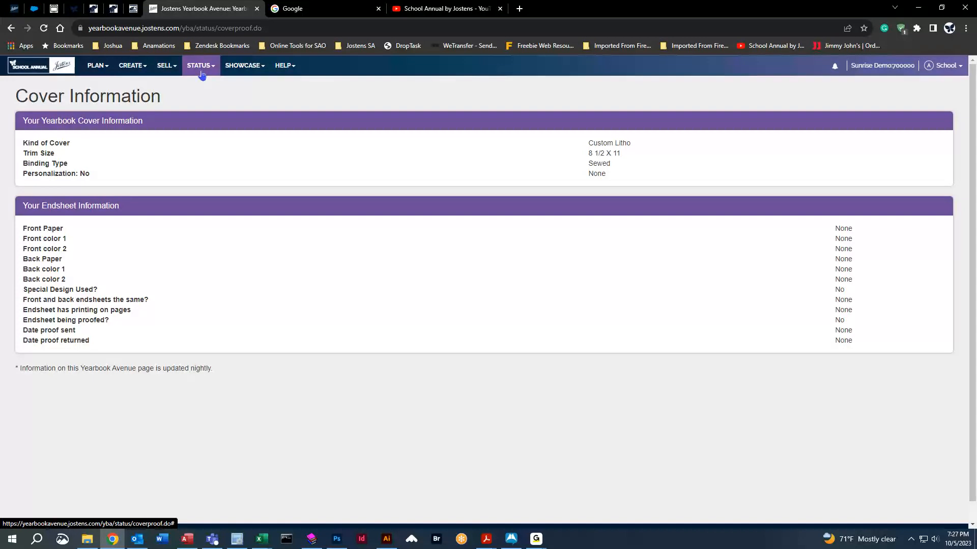
Reopen and dismiss the STATUS menu, then show the HELP dropdown from the cover page.
click(202, 71)
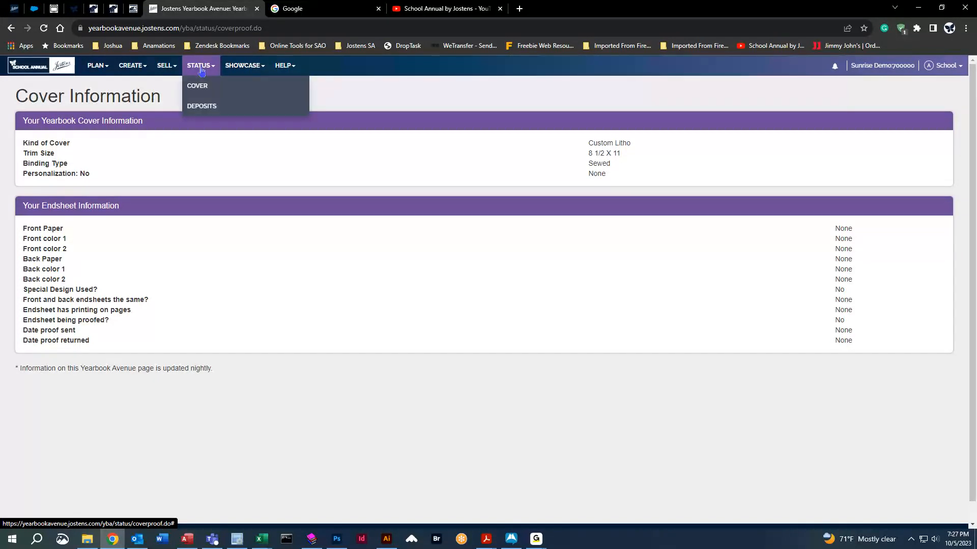
click(416, 191)
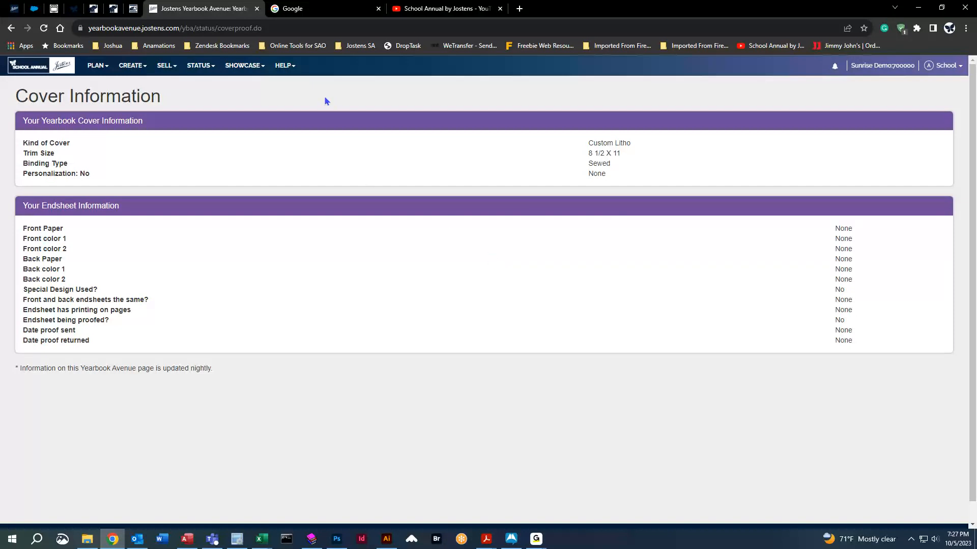
click(288, 69)
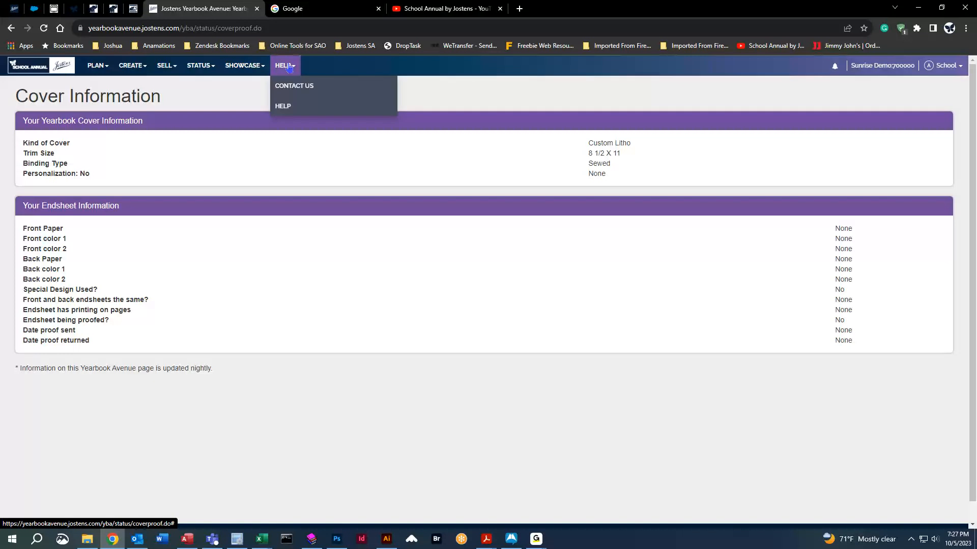
click(283, 108)
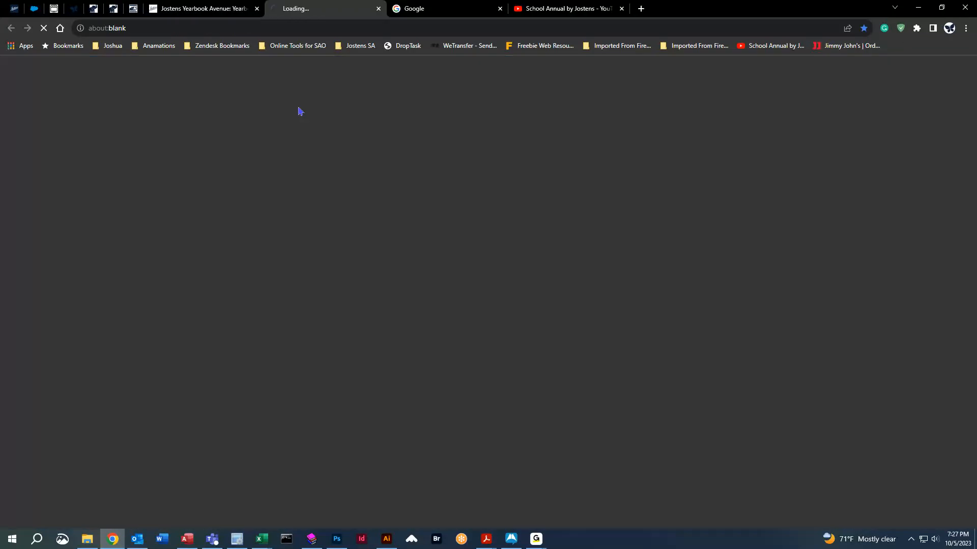
click(236, 6)
click(285, 65)
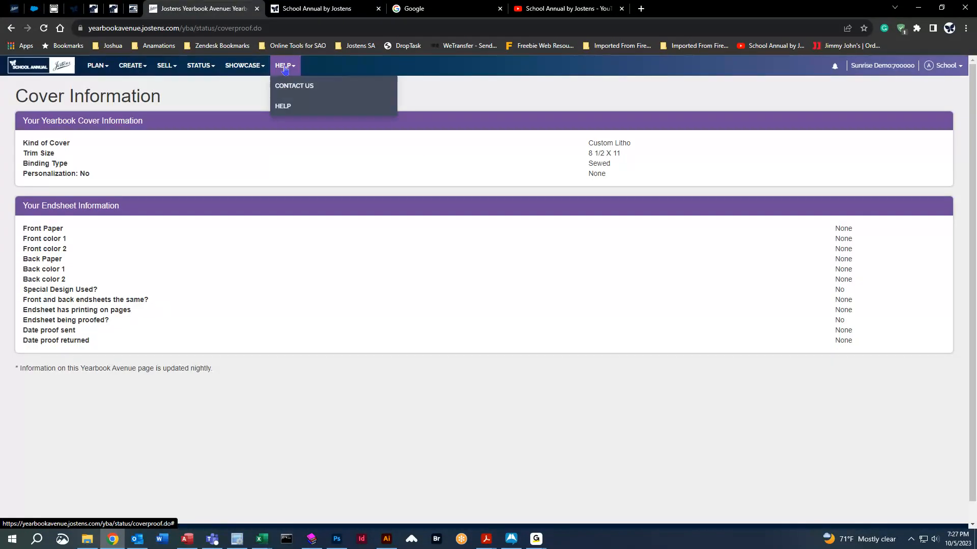
click(304, 10)
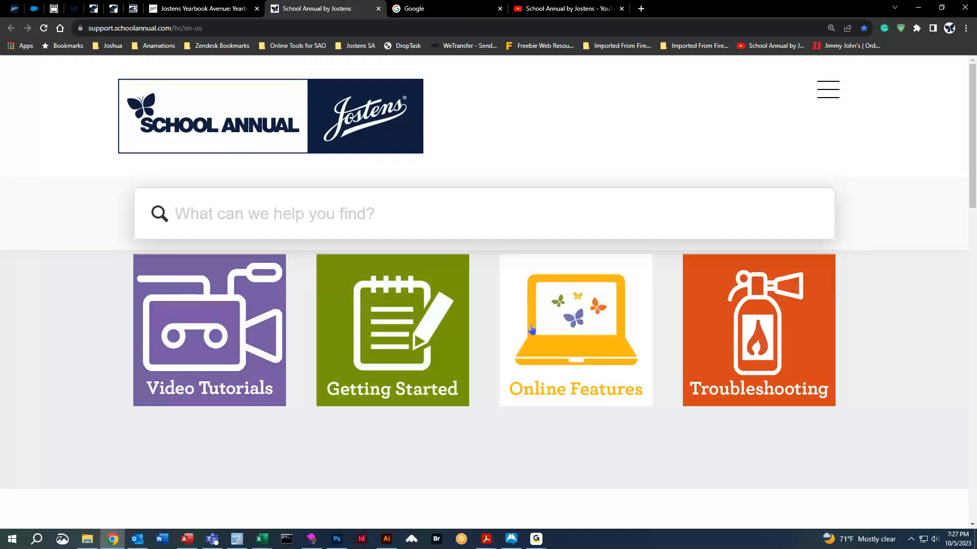
click(570, 9)
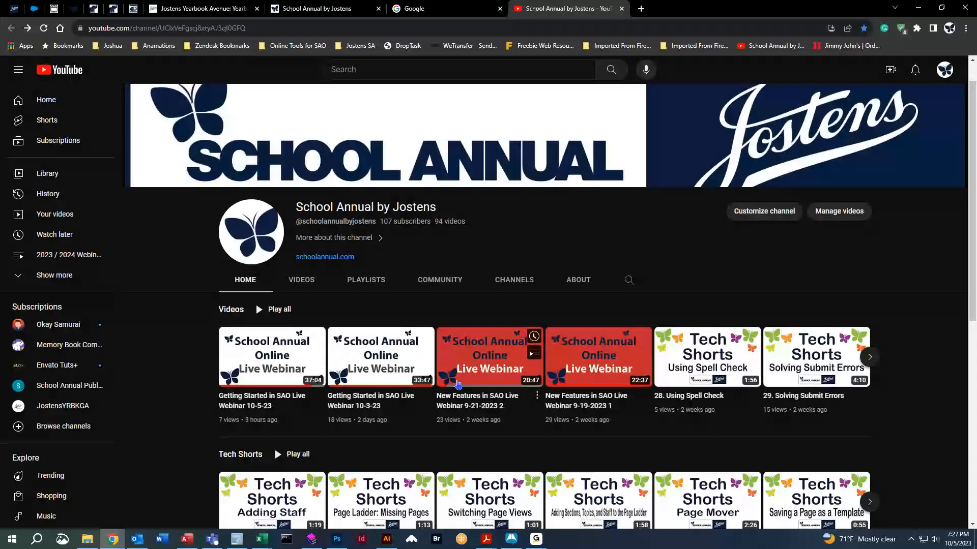
scroll(549, 351, down, 2)
scroll(549, 351, up, 4)
click(318, 9)
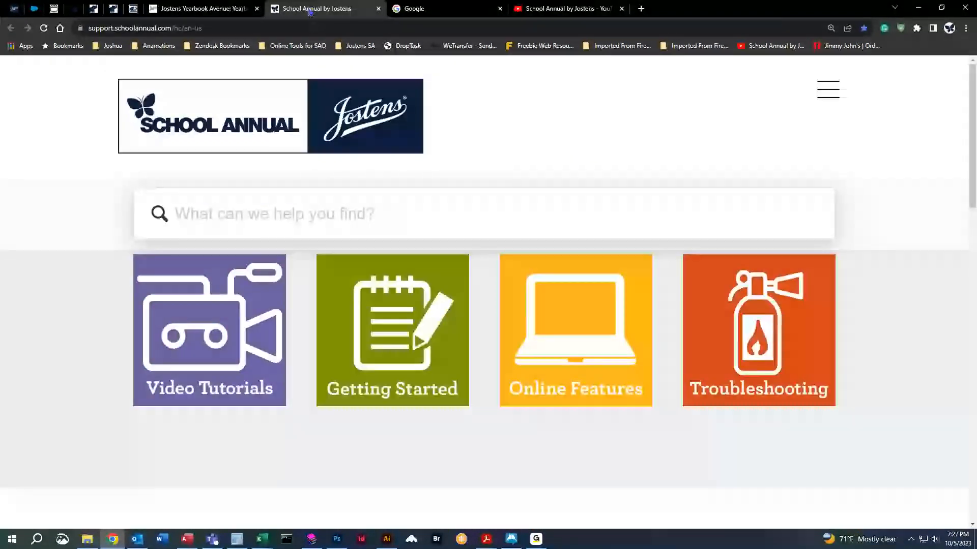
click(402, 355)
scroll(389, 350, down, 8)
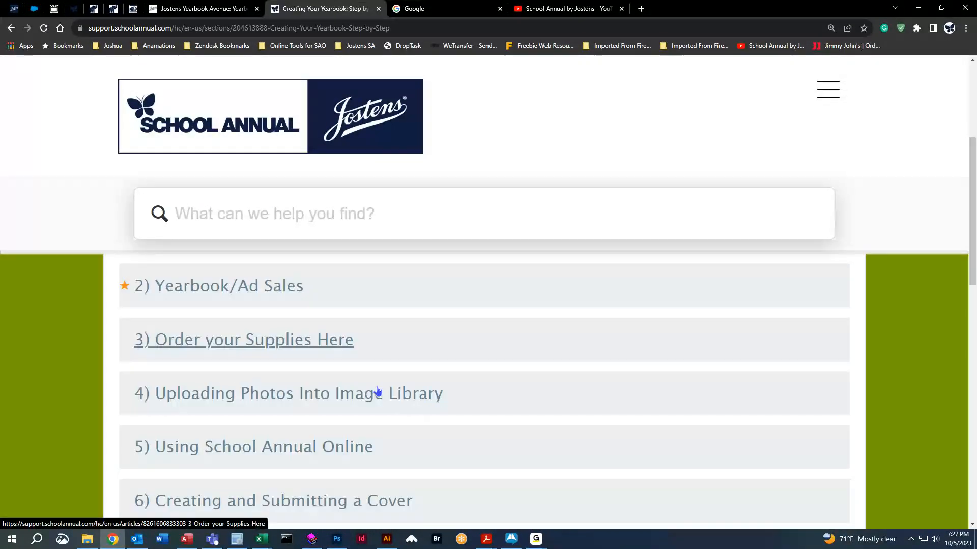
scroll(377, 391, down, 1)
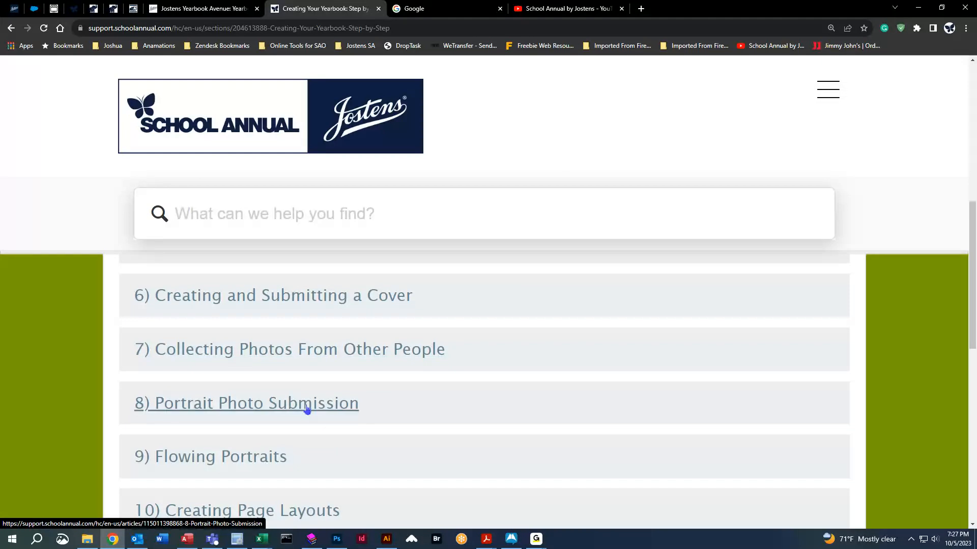
click(222, 404)
scroll(445, 439, down, 4)
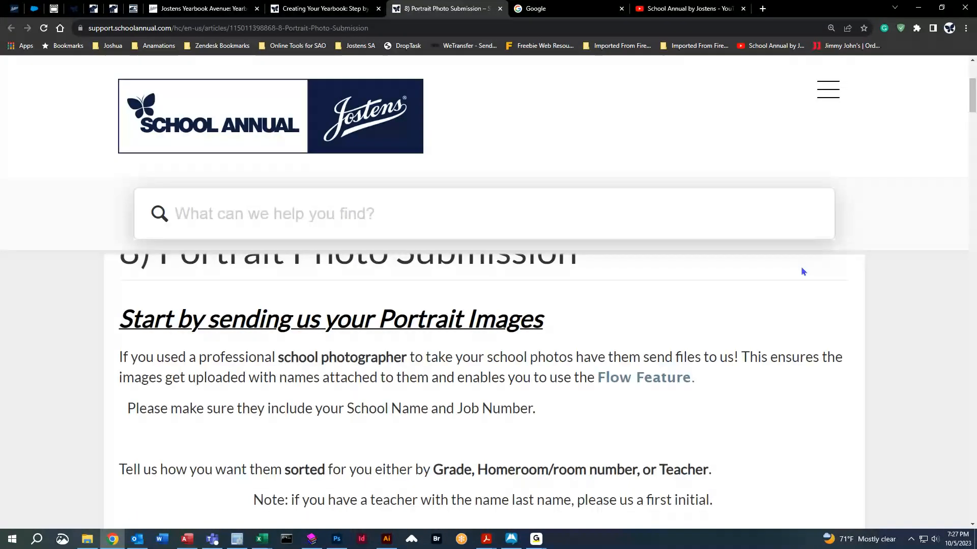
click(831, 28)
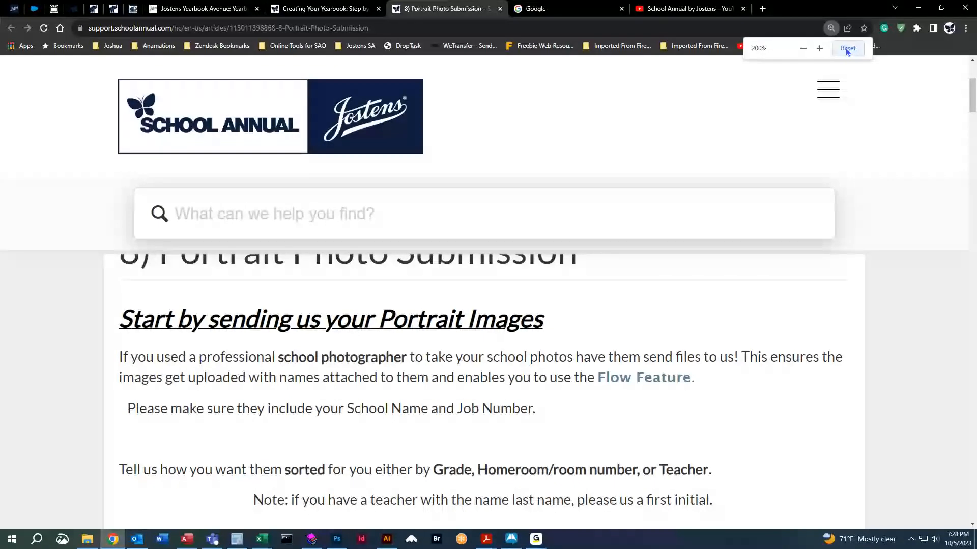
click(846, 49)
scroll(475, 388, down, 5)
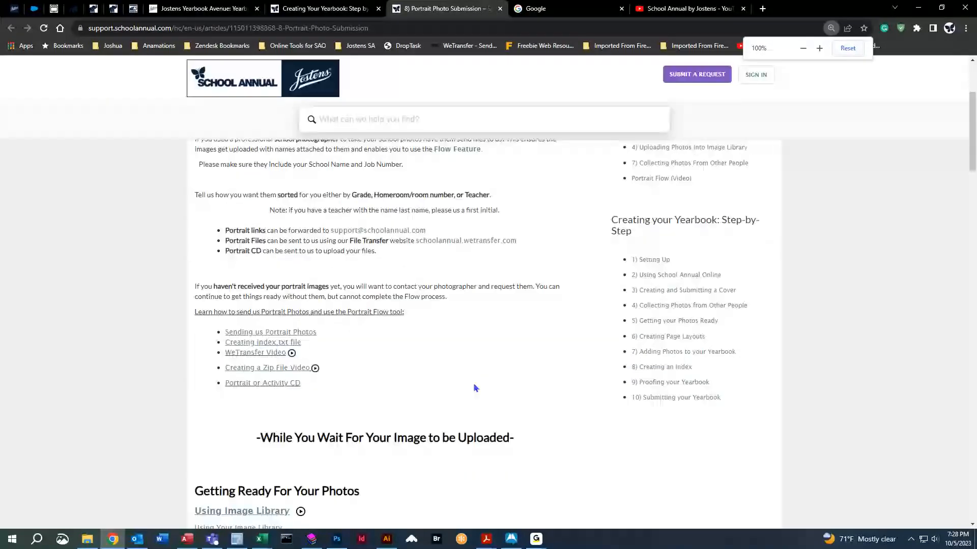
scroll(444, 409, up, 4)
scroll(433, 408, up, 3)
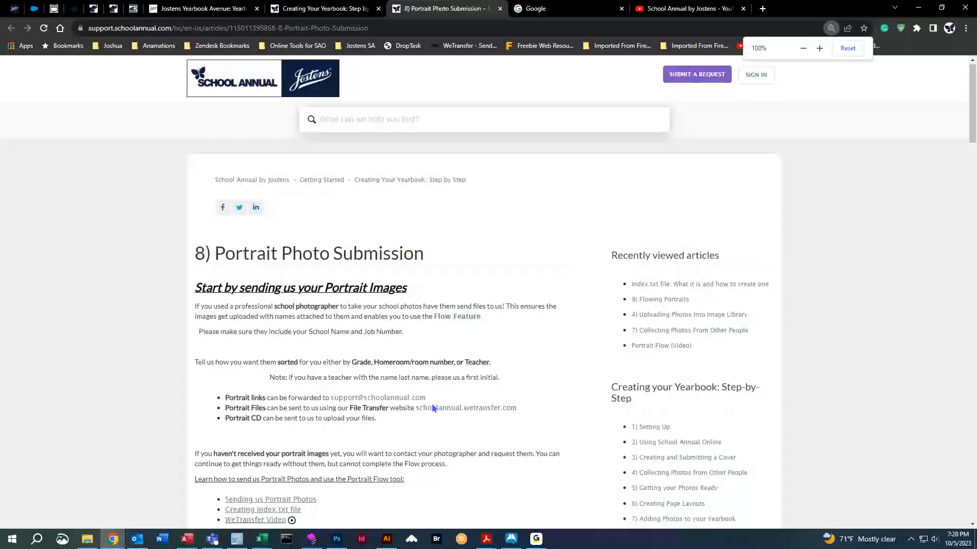
scroll(433, 409, down, 2)
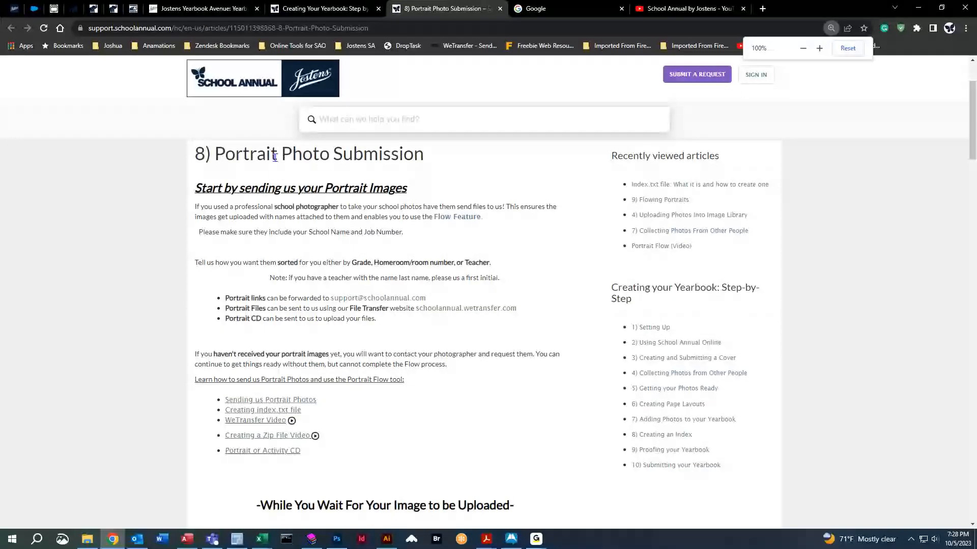
scroll(359, 490, down, 6)
scroll(360, 491, down, 15)
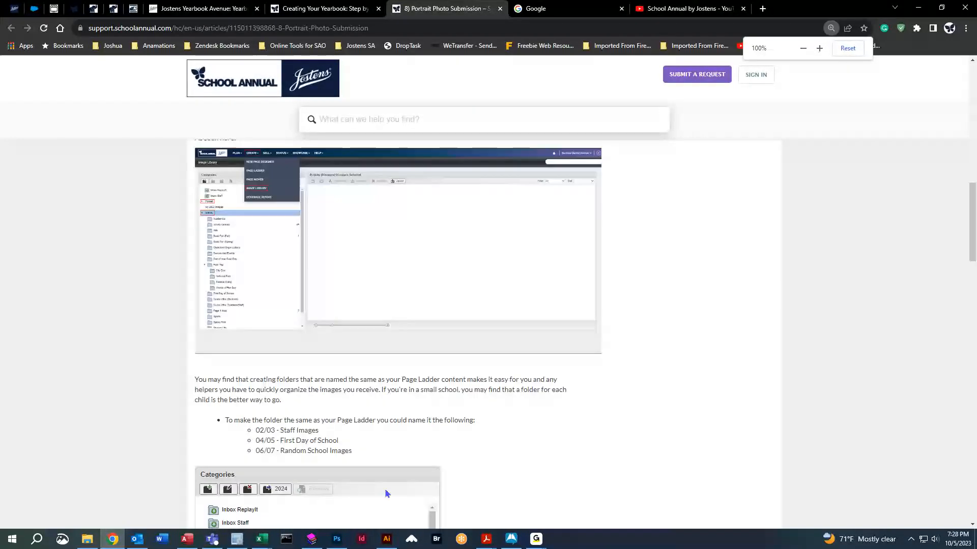
scroll(471, 486, down, 13)
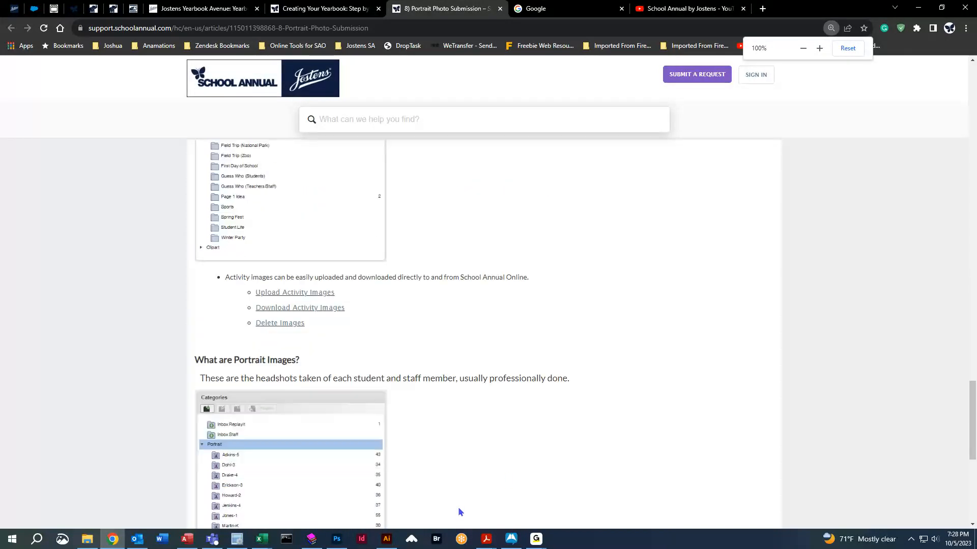
scroll(458, 509, up, 20)
middle_click(442, 10)
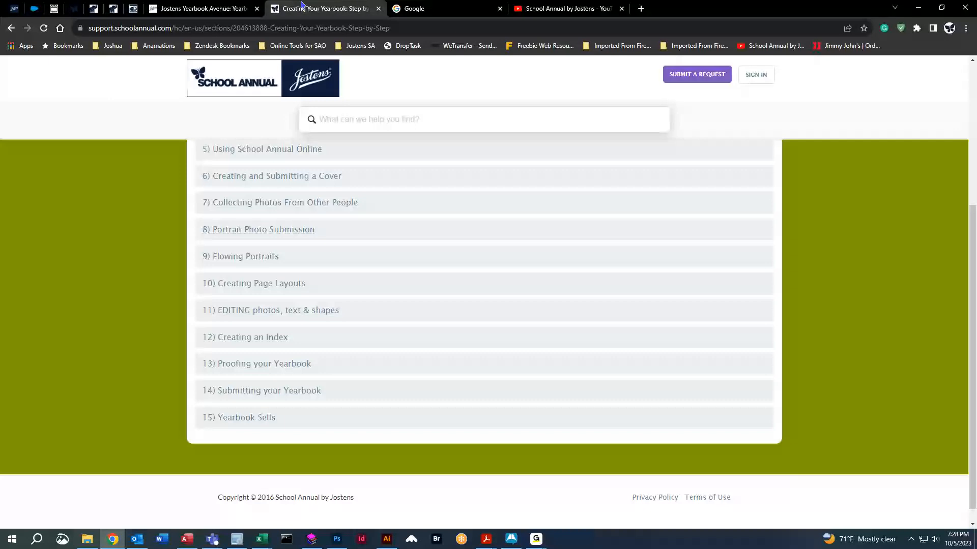
middle_click(301, 6)
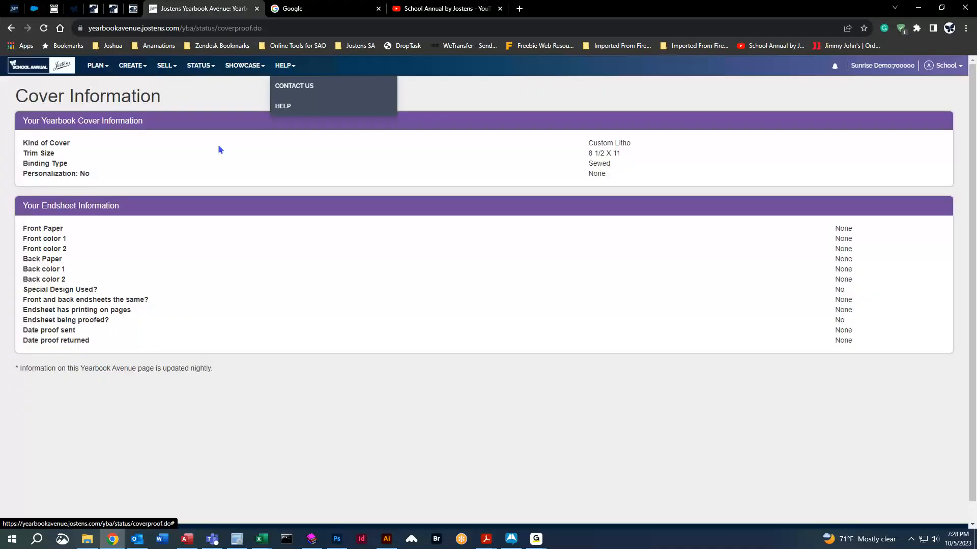
Return to the Sunrise Demo home dashboard showing 60 pages remaining and 47 copies to go.
click(40, 65)
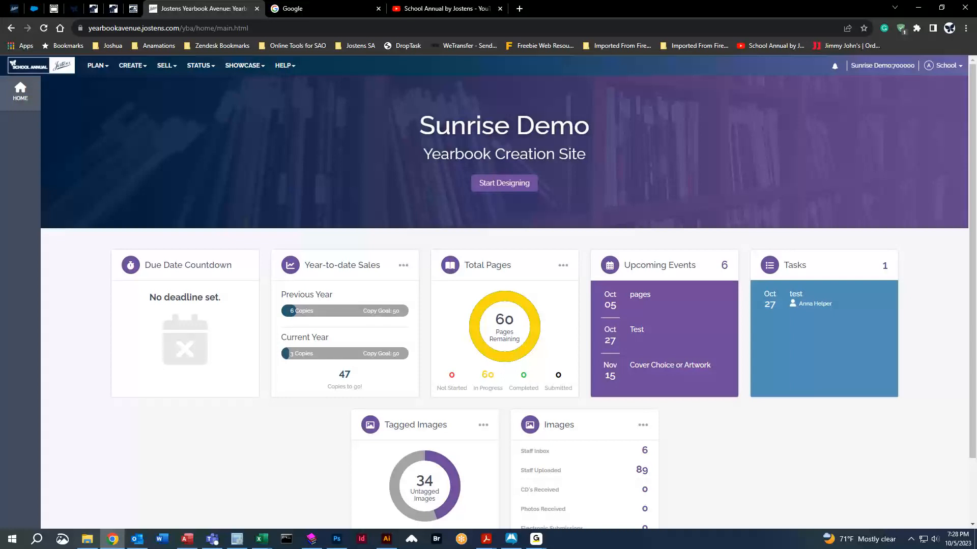
Open the page ladder, cancel copying last year's designs, and review spreads 001 through 011.
click(96, 65)
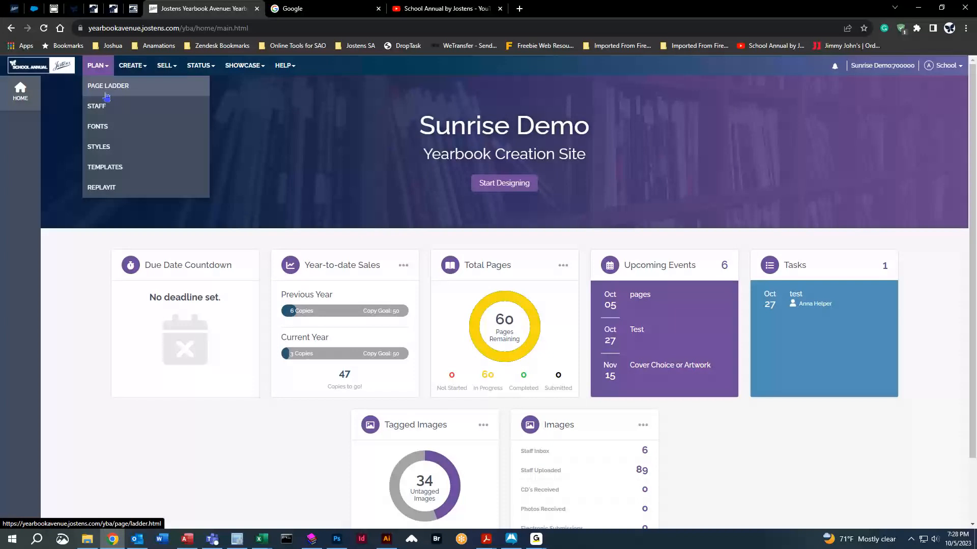
click(104, 83)
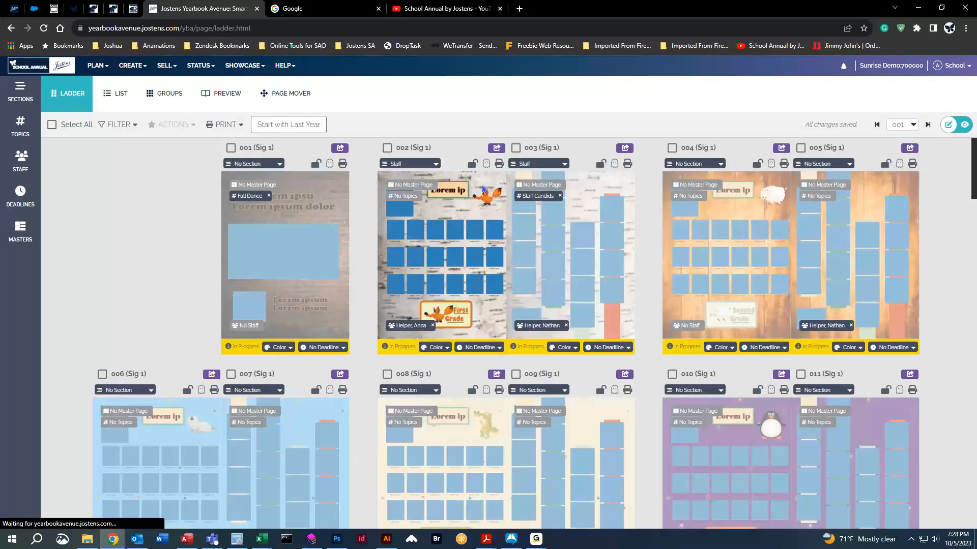
click(300, 130)
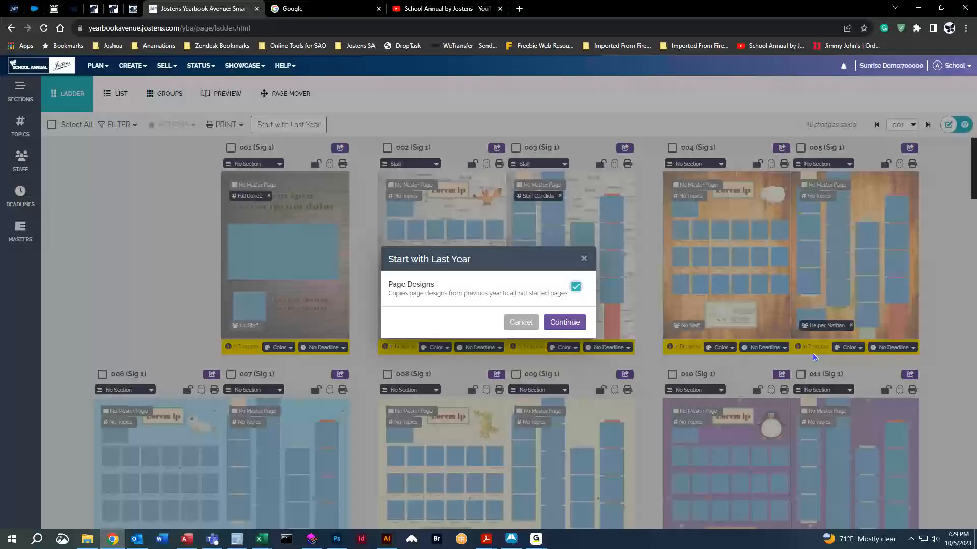
click(566, 324)
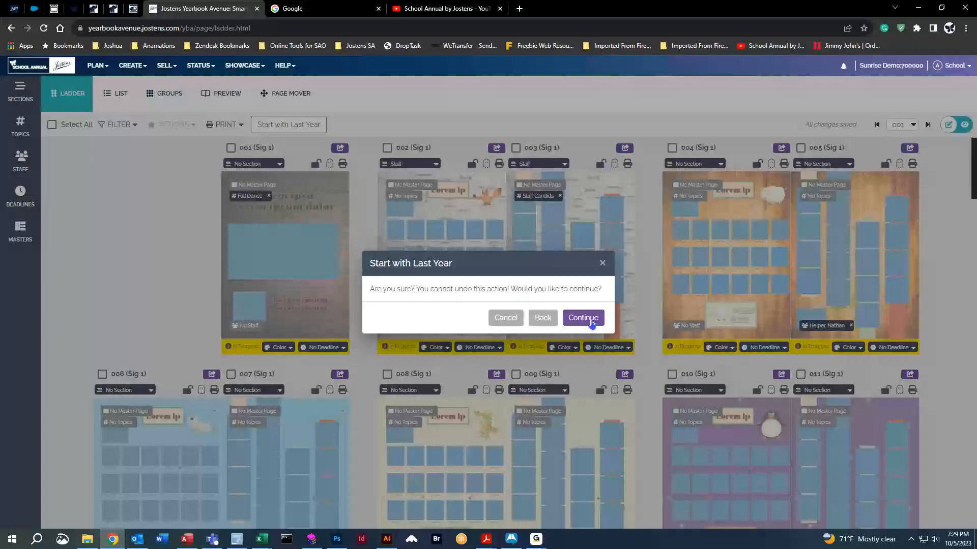
click(602, 263)
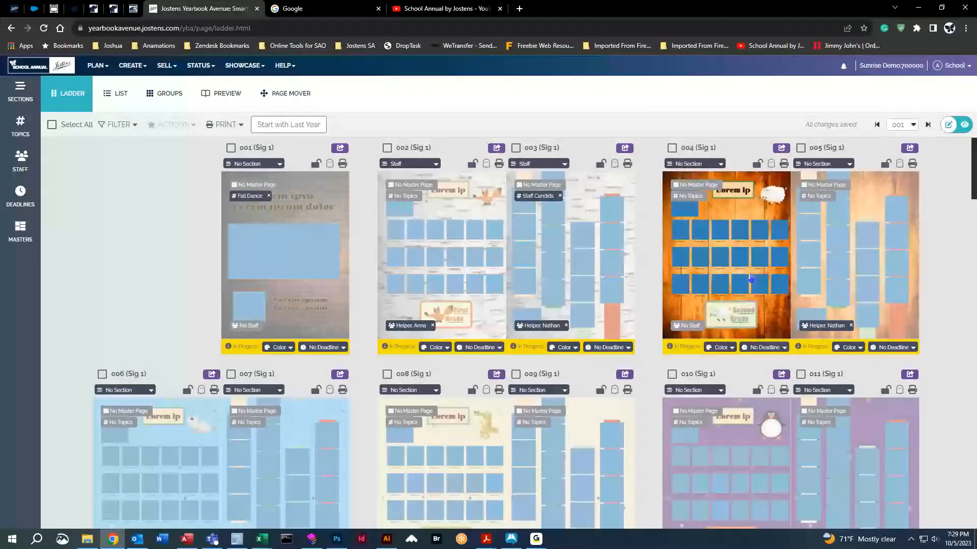
scroll(362, 378, down, 10)
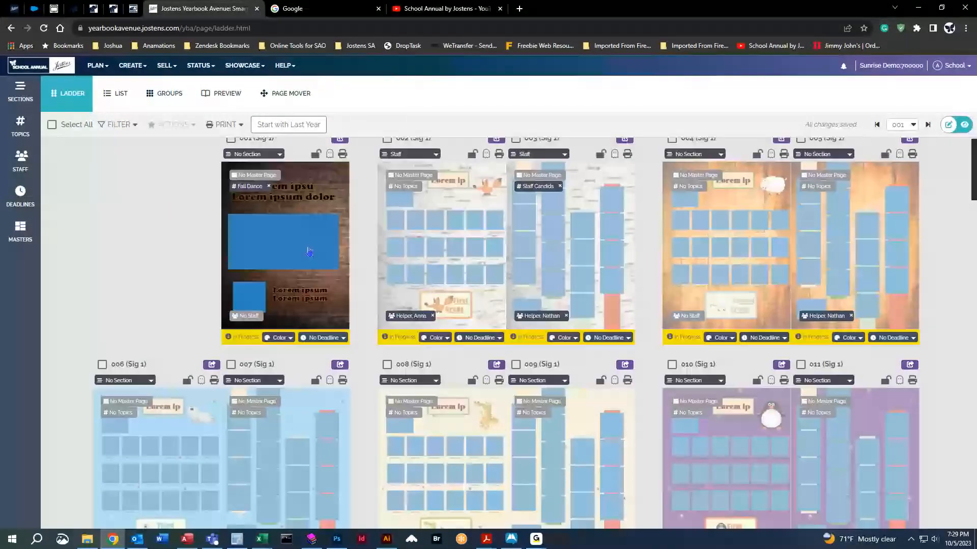
scroll(361, 378, up, 10)
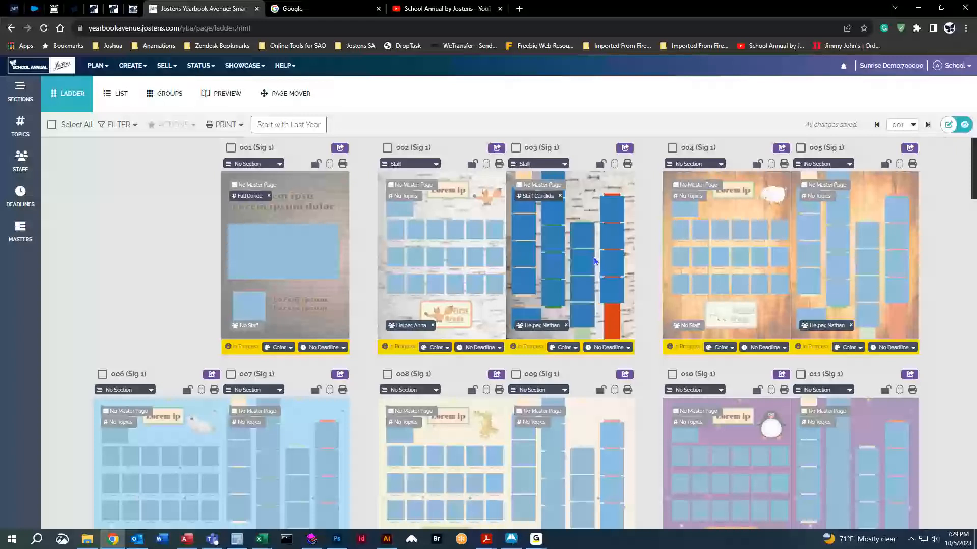
Open page 001 and delete all its elements and the brick background.
double_click(293, 219)
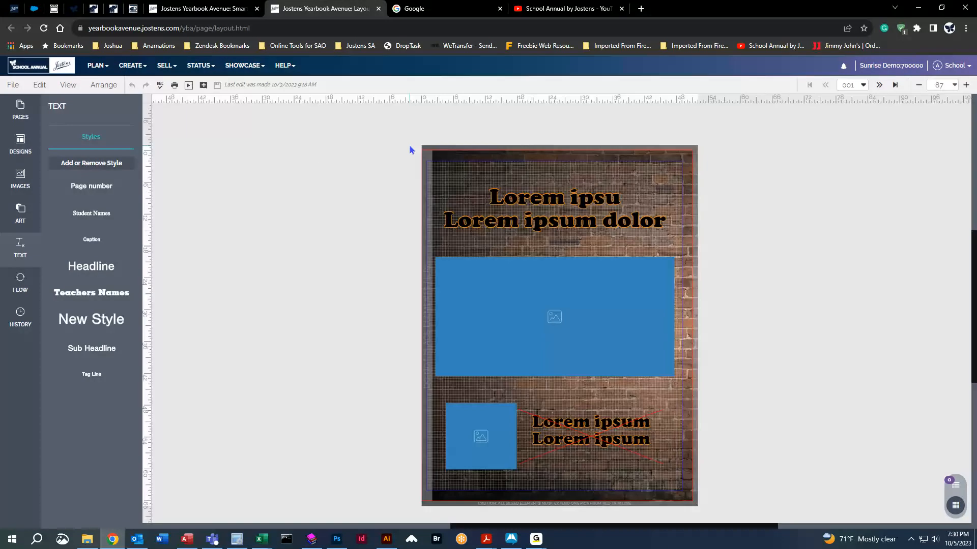
key(ctrl+a)
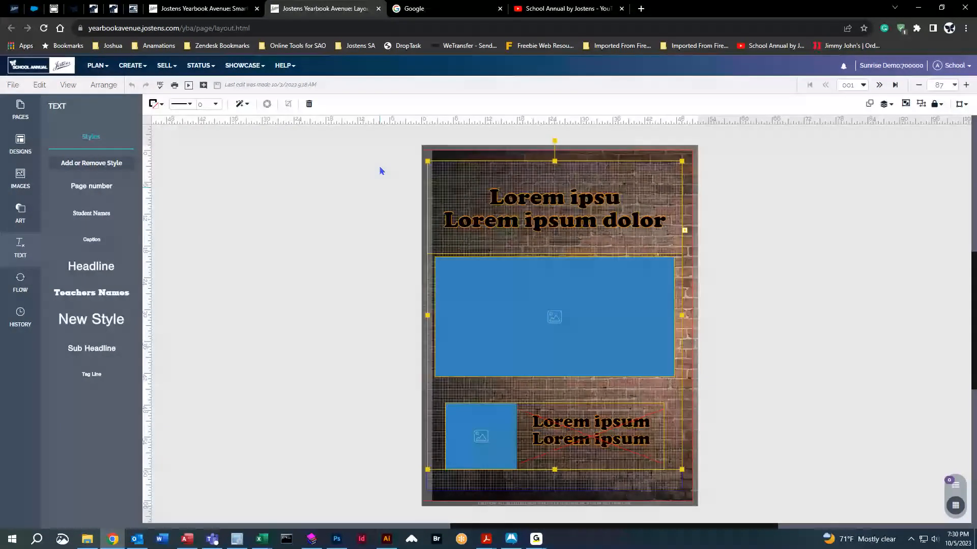
key(Delete)
right_click(371, 174)
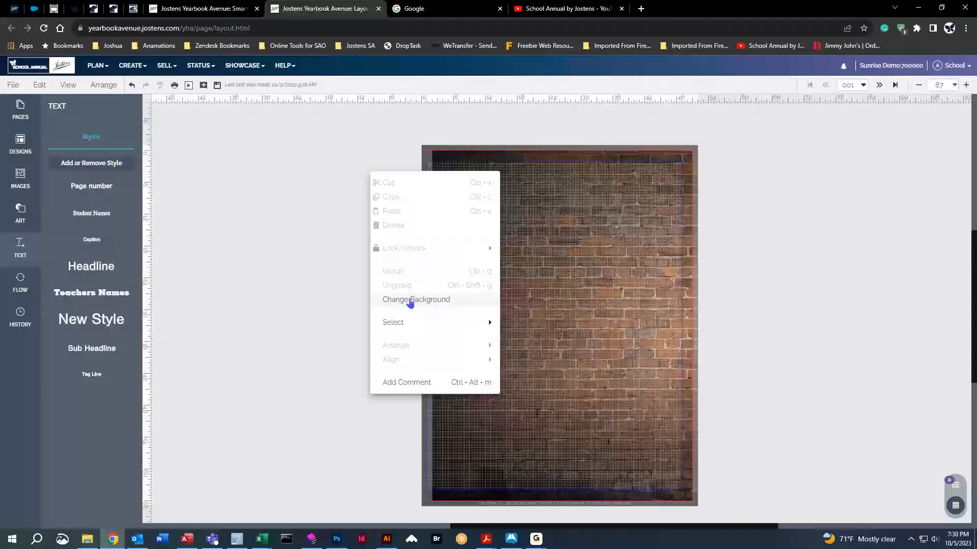
click(414, 302)
click(856, 334)
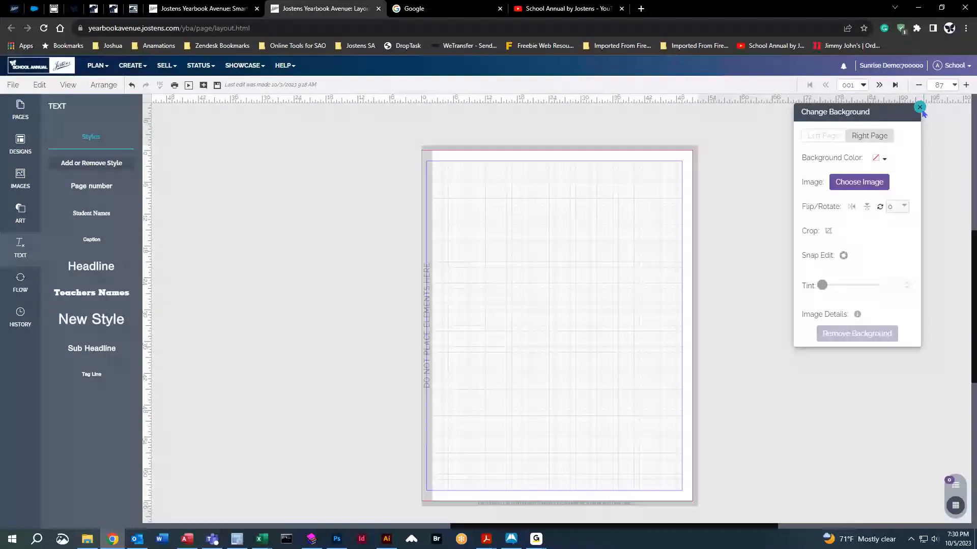
click(920, 108)
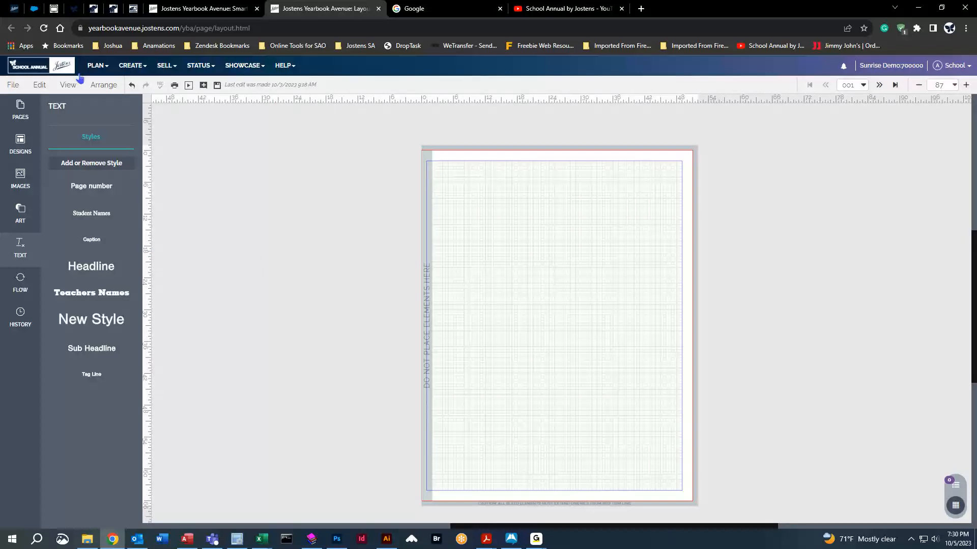
Save the blank page 001 and go back to the page ladder.
click(217, 85)
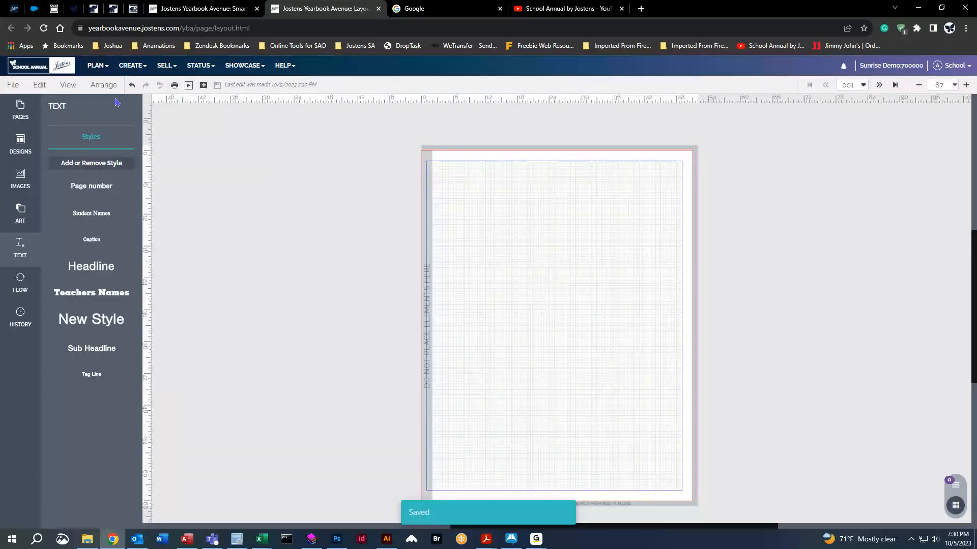
click(95, 66)
click(107, 85)
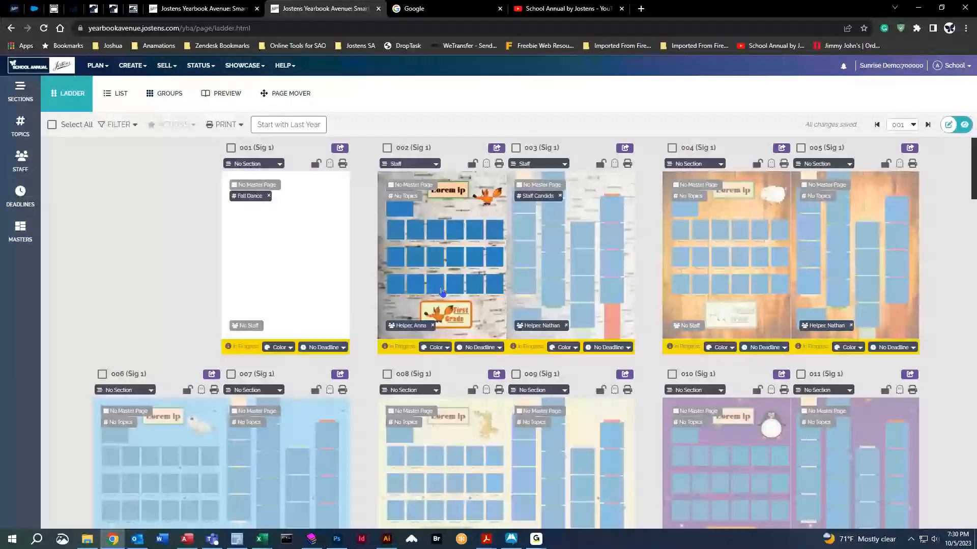
Restore page 001 from its 9/21/2023 older version in History.
click(320, 263)
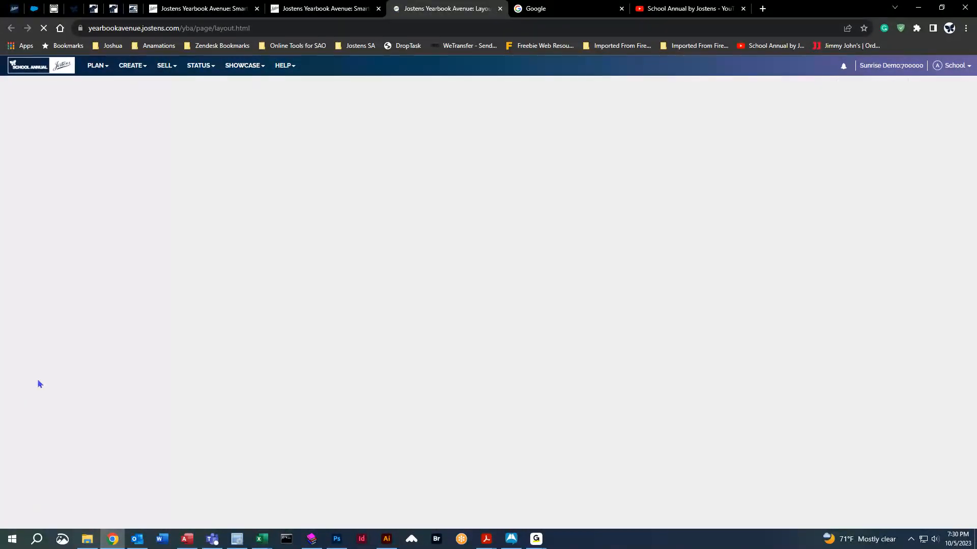
click(29, 319)
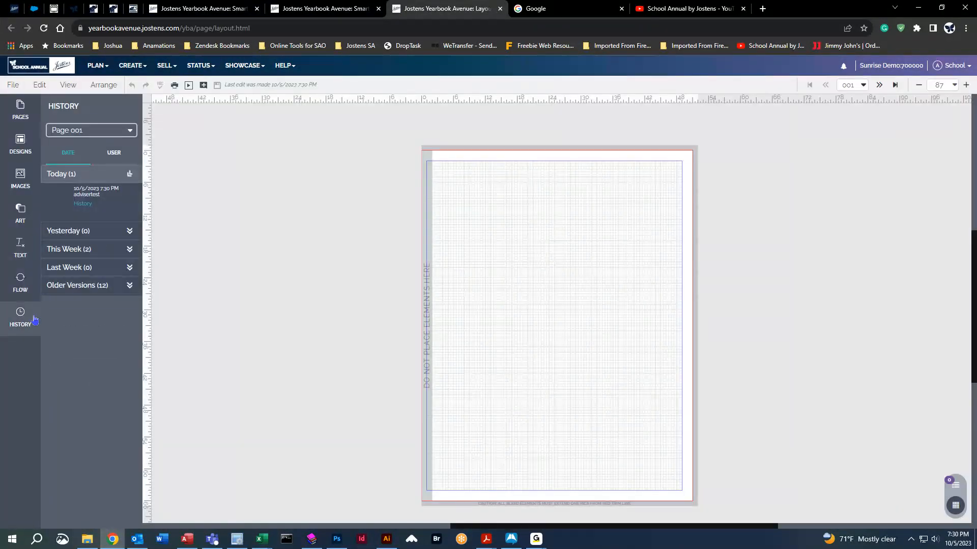
click(104, 286)
drag(70, 309, 480, 246)
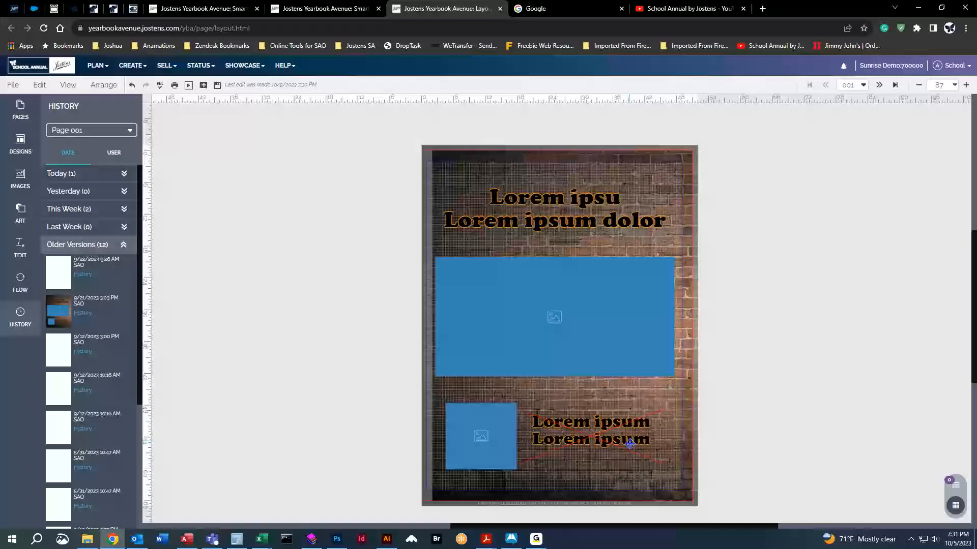
Select the restored headline text box and the lower photo-and-caption group.
click(563, 210)
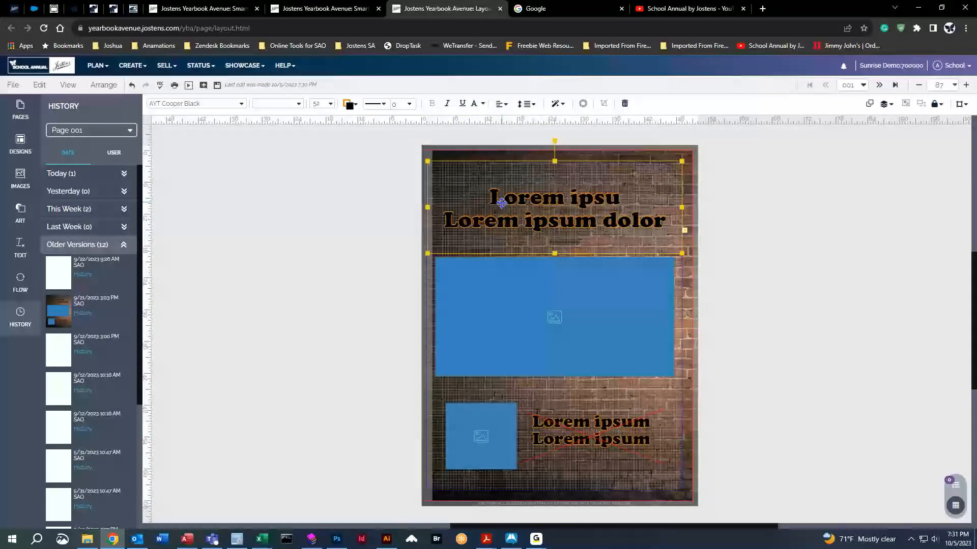
click(590, 429)
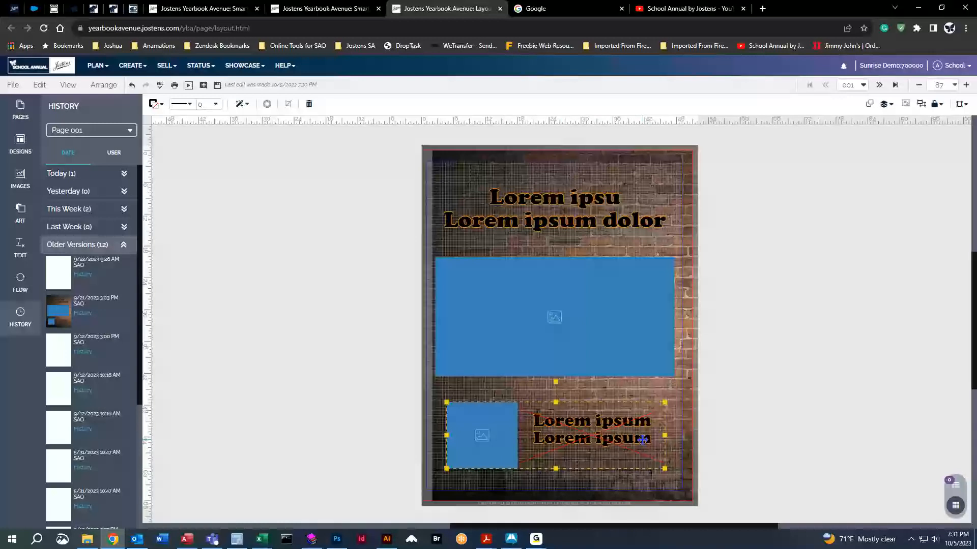
click(540, 197)
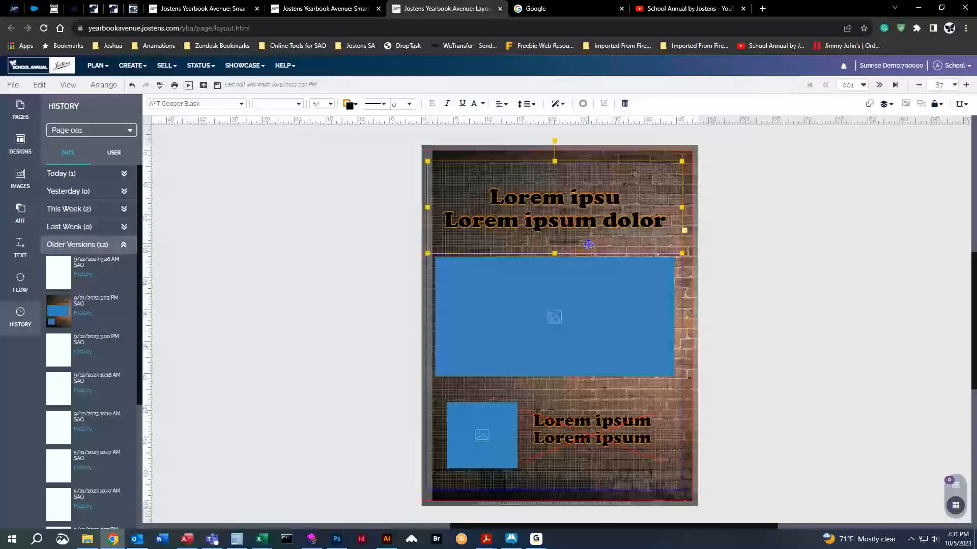
Ungroup the lower photo and caption, then make the caption box taller, wider and slightly higher.
click(626, 443)
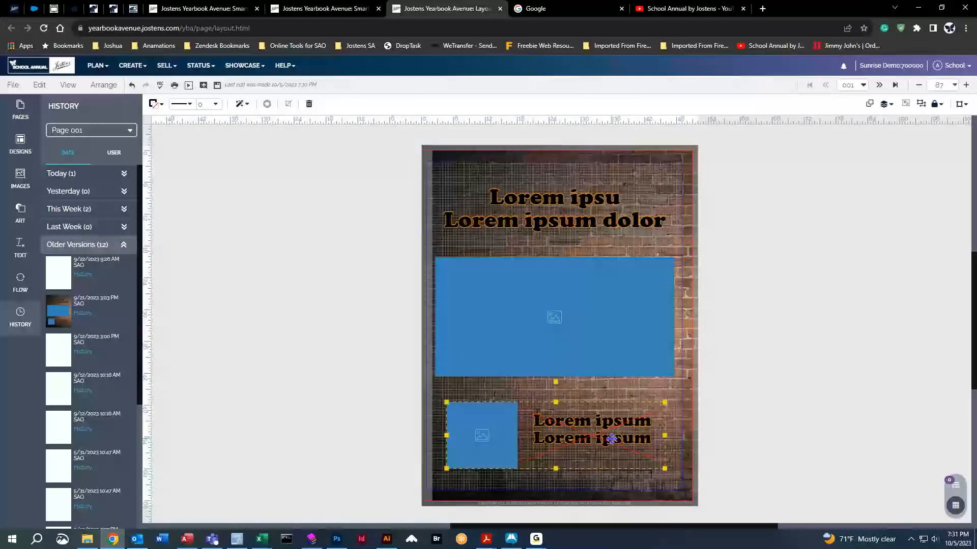
click(920, 104)
click(625, 428)
click(601, 431)
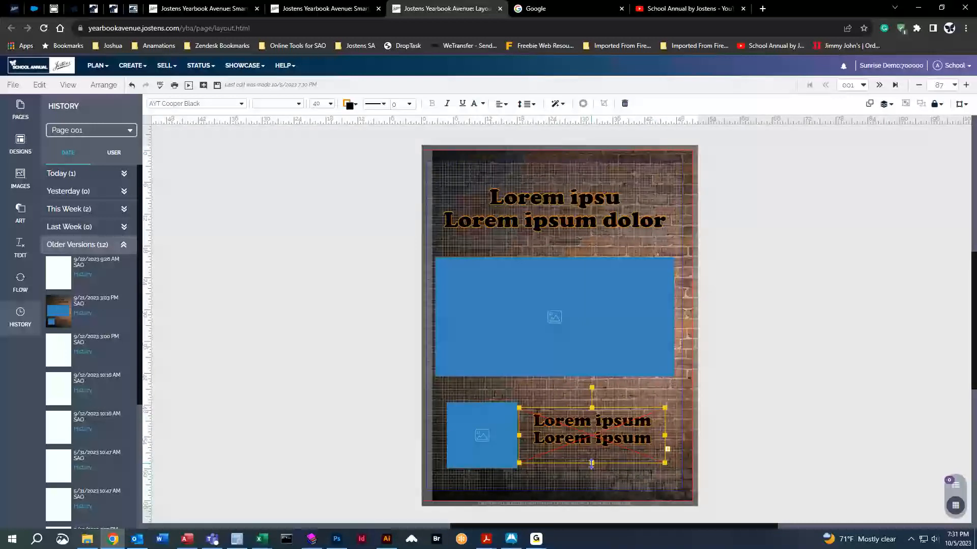
drag(592, 463, 591, 471)
click(789, 381)
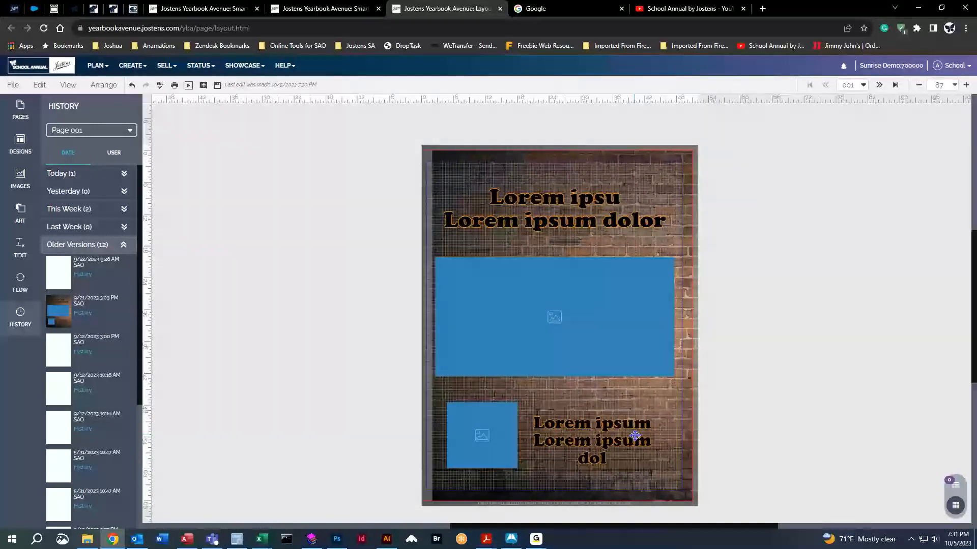
click(635, 435)
drag(664, 439, 677, 440)
drag(610, 437, 606, 434)
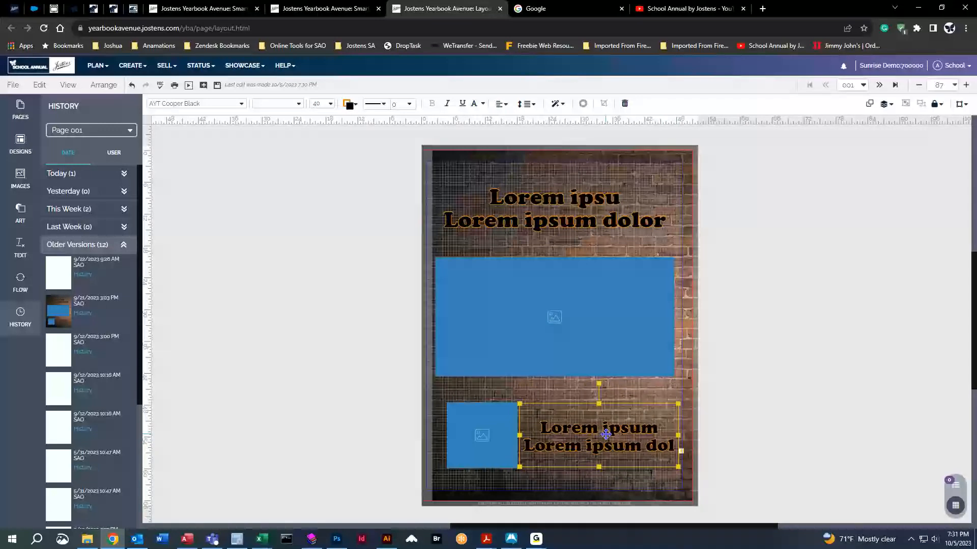
click(752, 340)
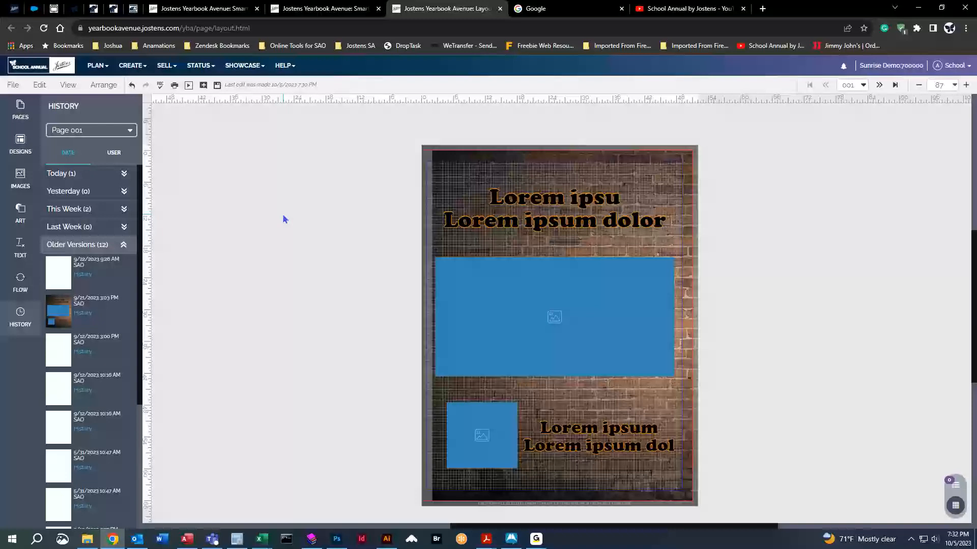
Close version history, save the page 001 edits, and return to the Sunrise Demo dashboard.
click(21, 315)
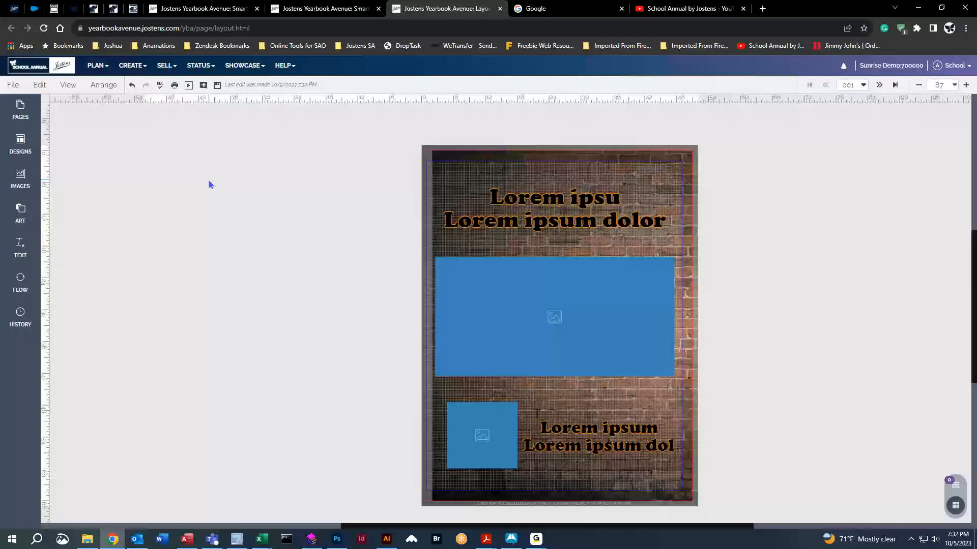
click(45, 68)
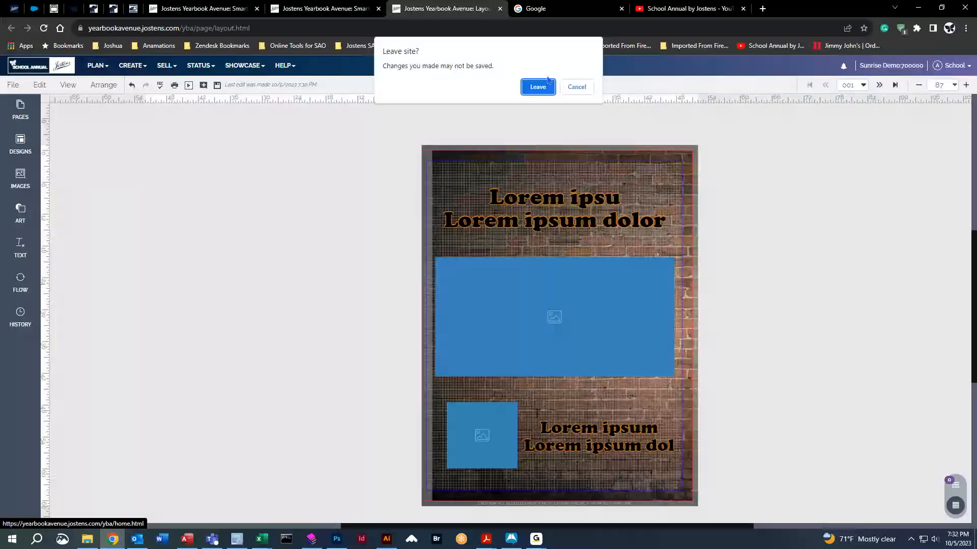
click(568, 88)
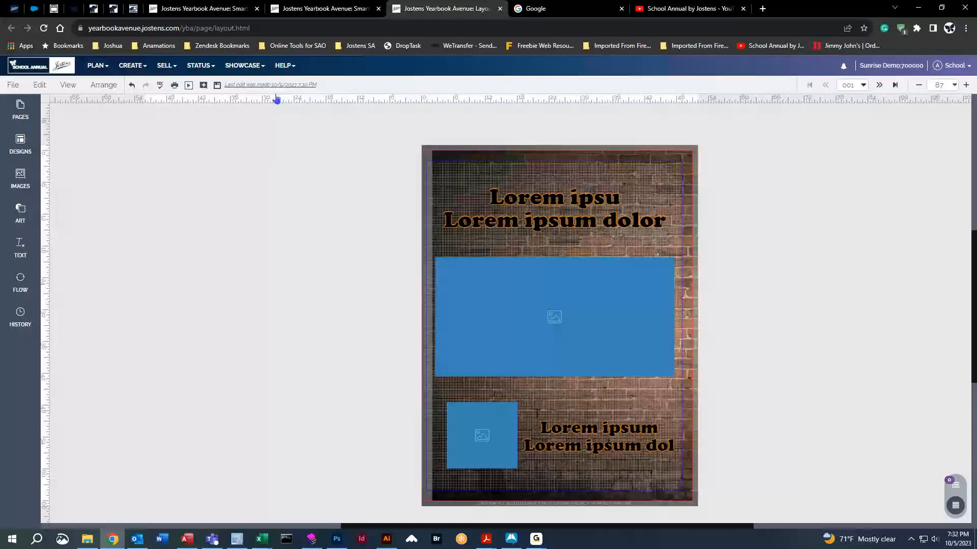
click(217, 85)
click(33, 69)
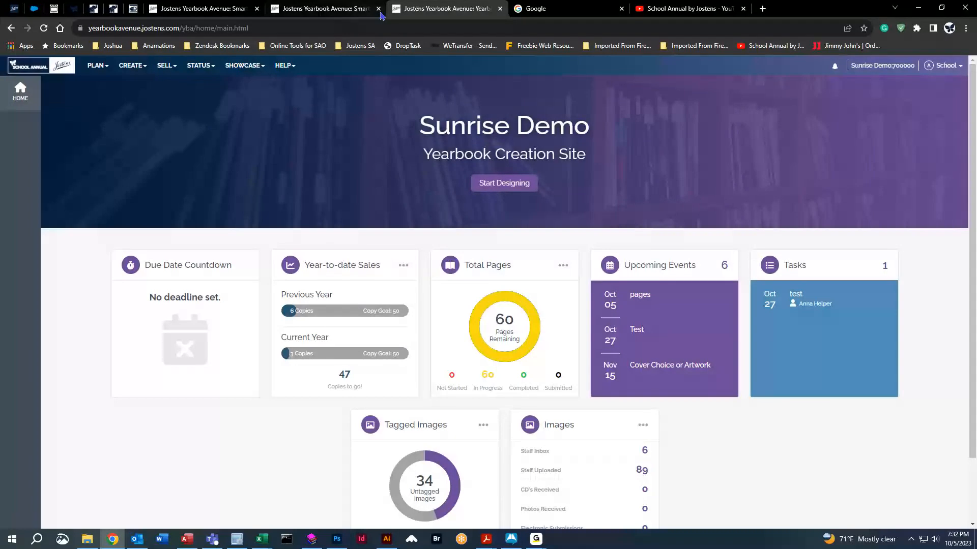
Close three extra tabs, log in with job year 2023, and open its page ladder.
middle_click(421, 9)
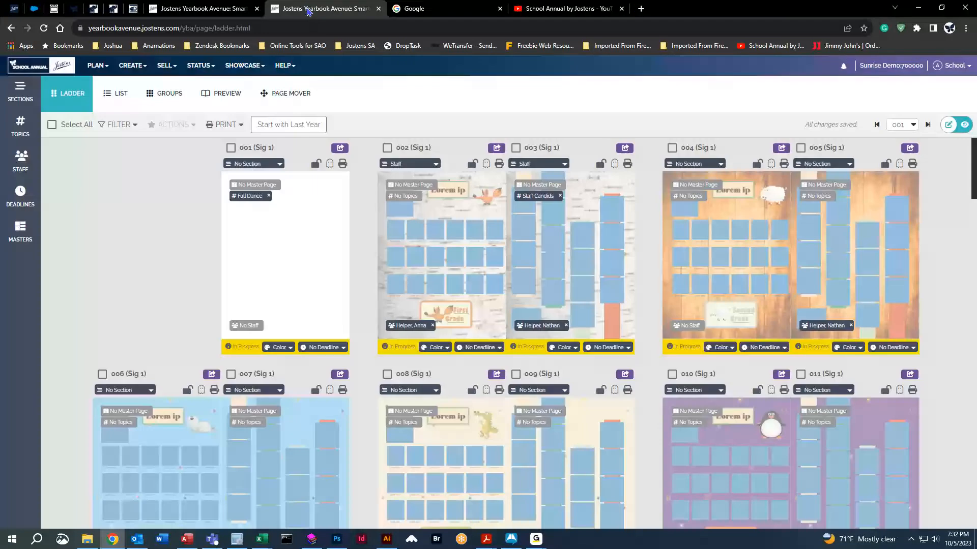
middle_click(305, 9)
middle_click(231, 10)
click(14, 8)
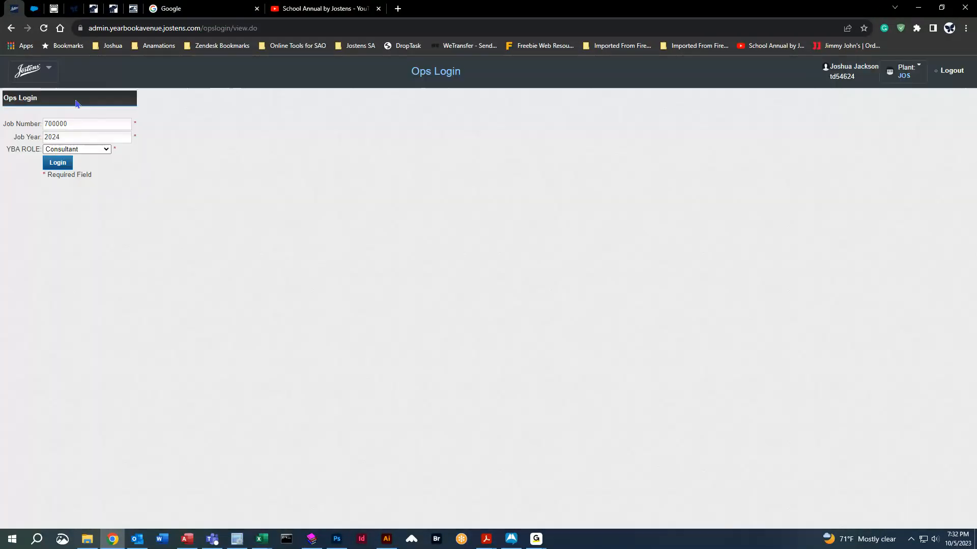
drag(57, 137, 69, 138)
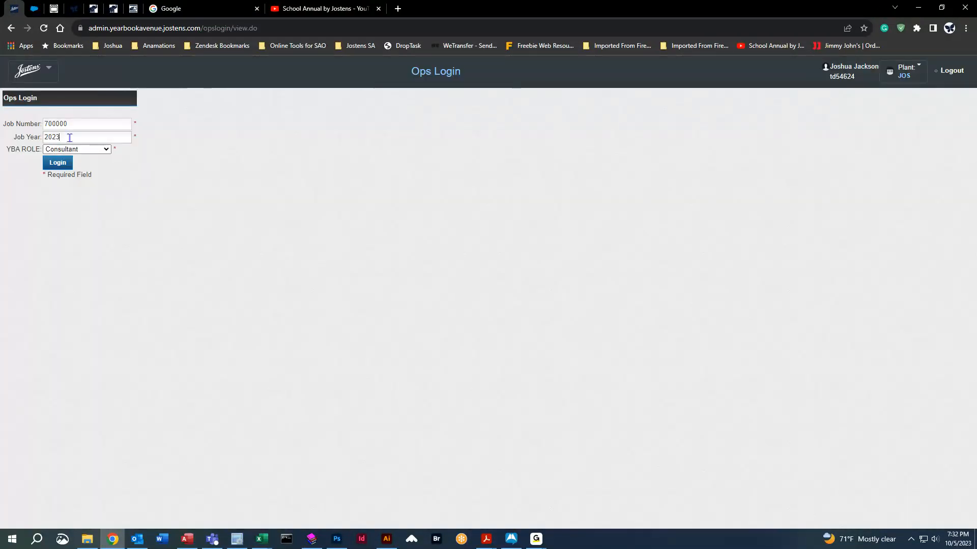
key(Return)
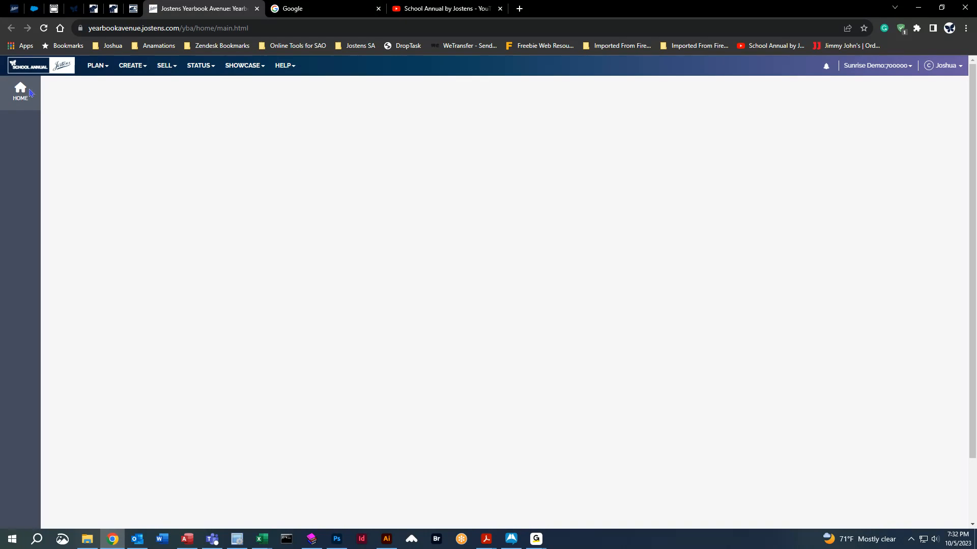
click(96, 65)
click(105, 83)
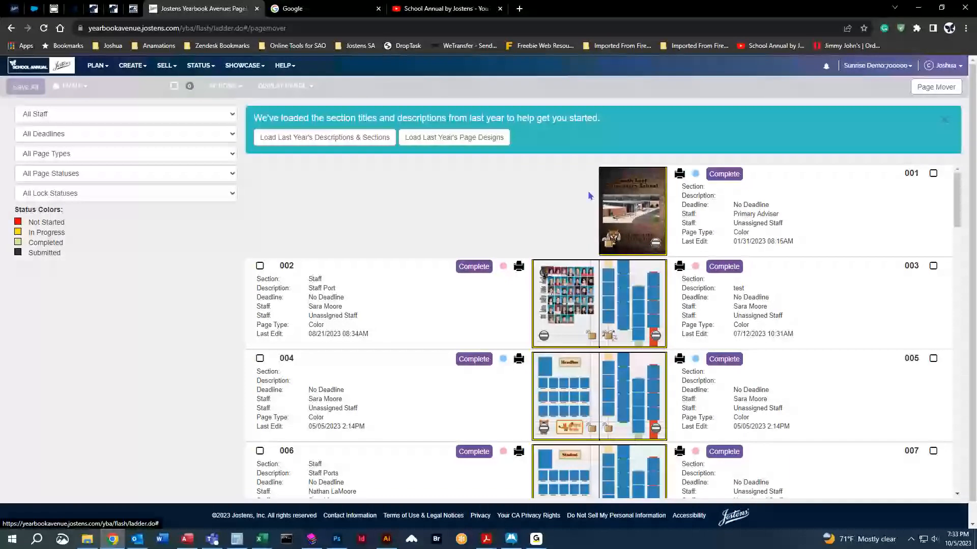
Open the South East Elementary cover page 001, inspect its title and Fighting Tigers group, then advance to spread 002–003.
click(642, 200)
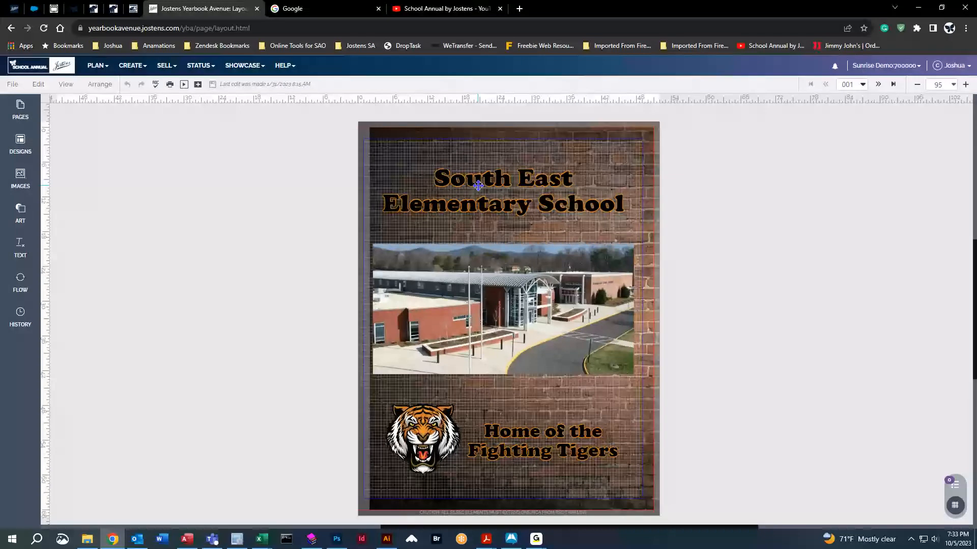
click(525, 234)
click(552, 452)
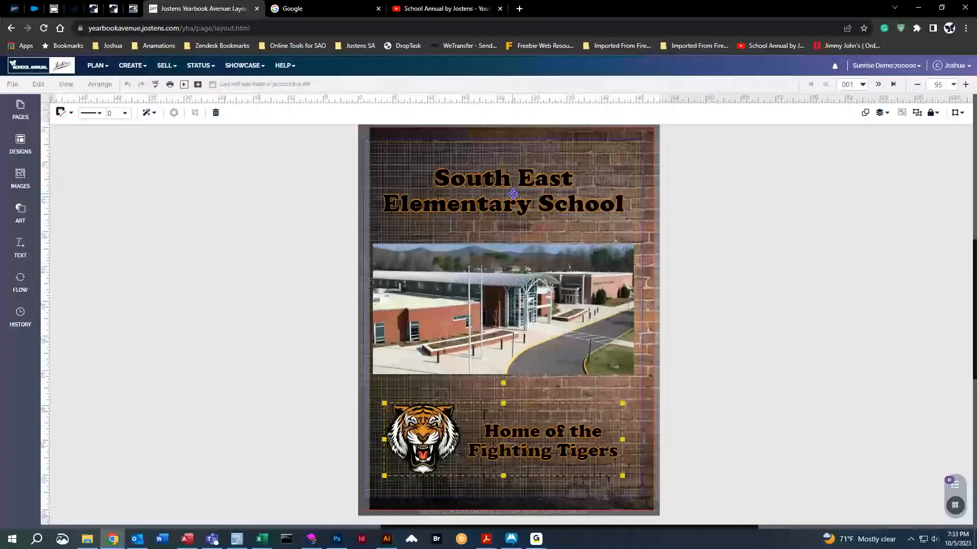
click(878, 84)
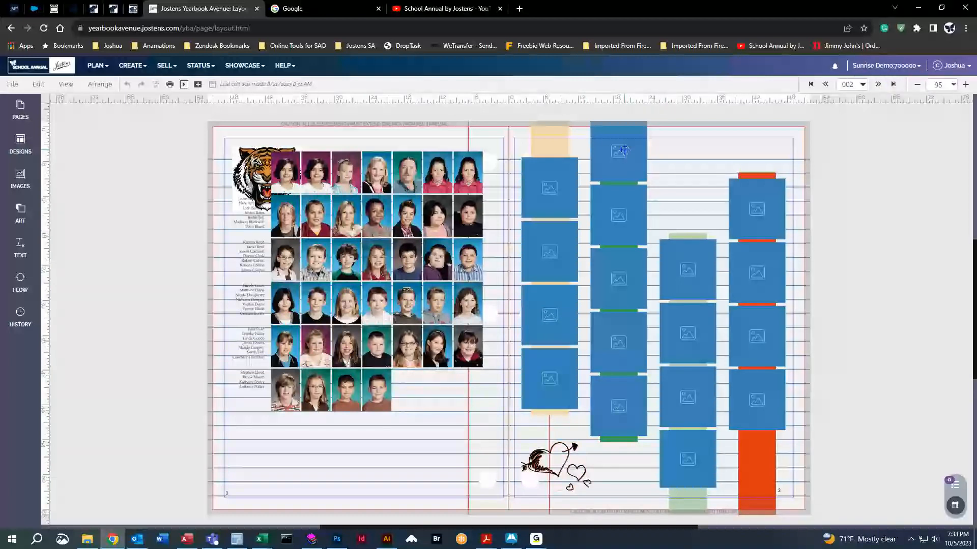
Delete the tiger image and the heart-and-arrow doodle clip art from spread 002–003.
click(619, 278)
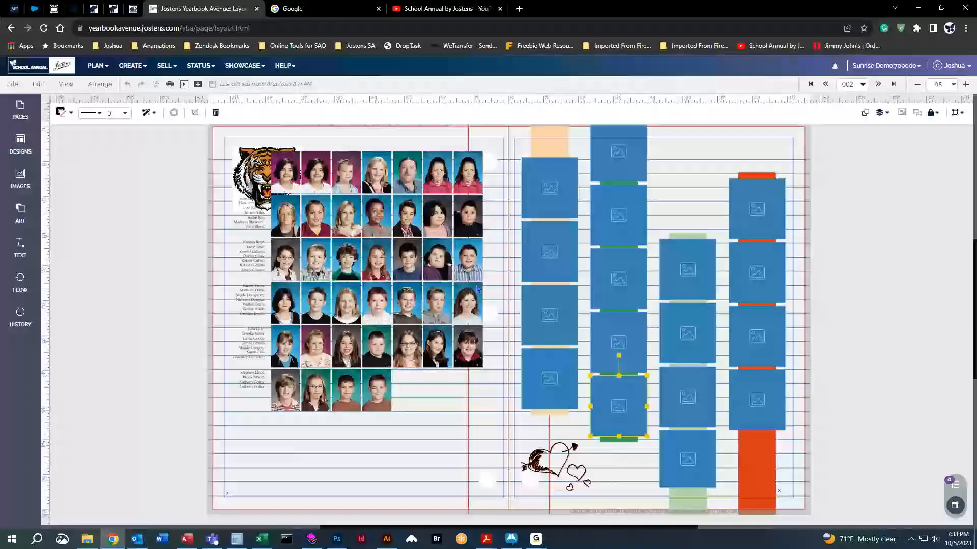
click(422, 249)
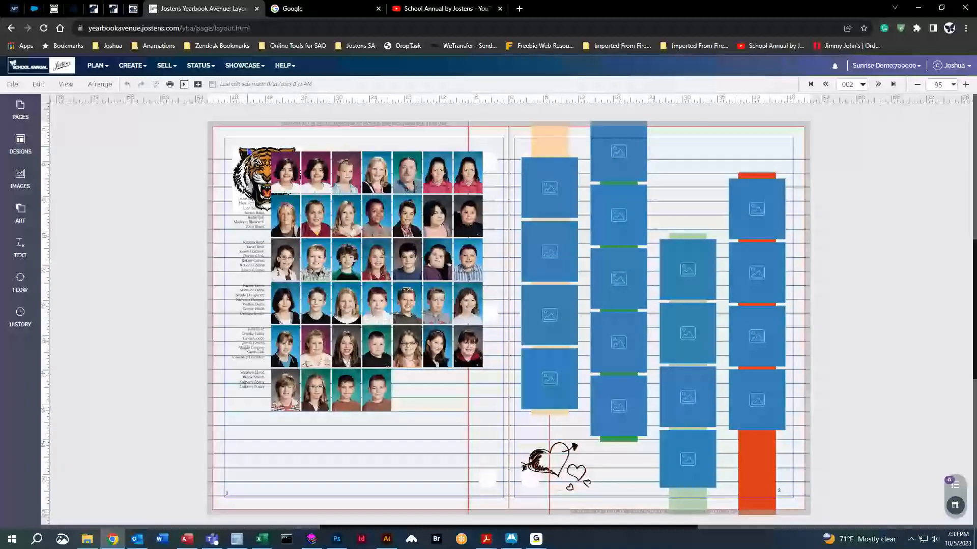
click(237, 155)
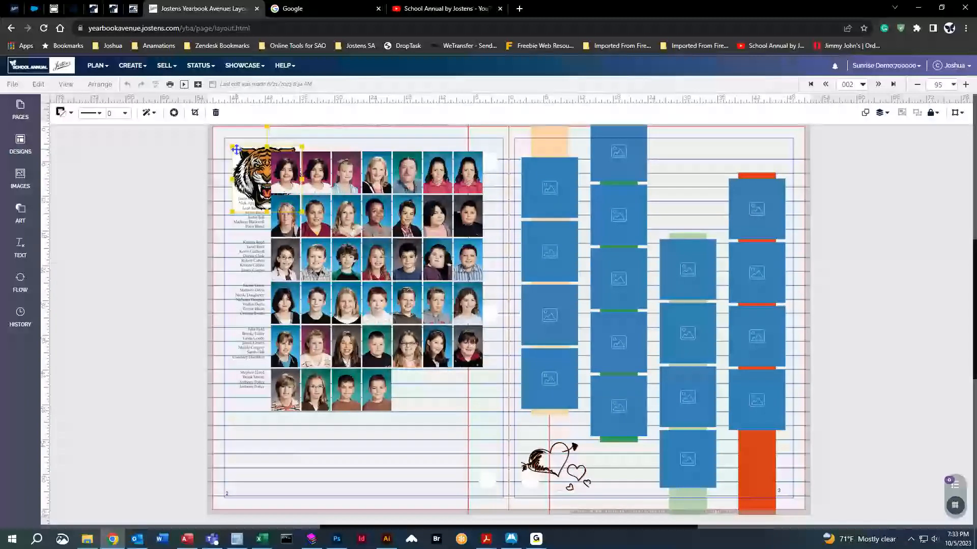
key(Delete)
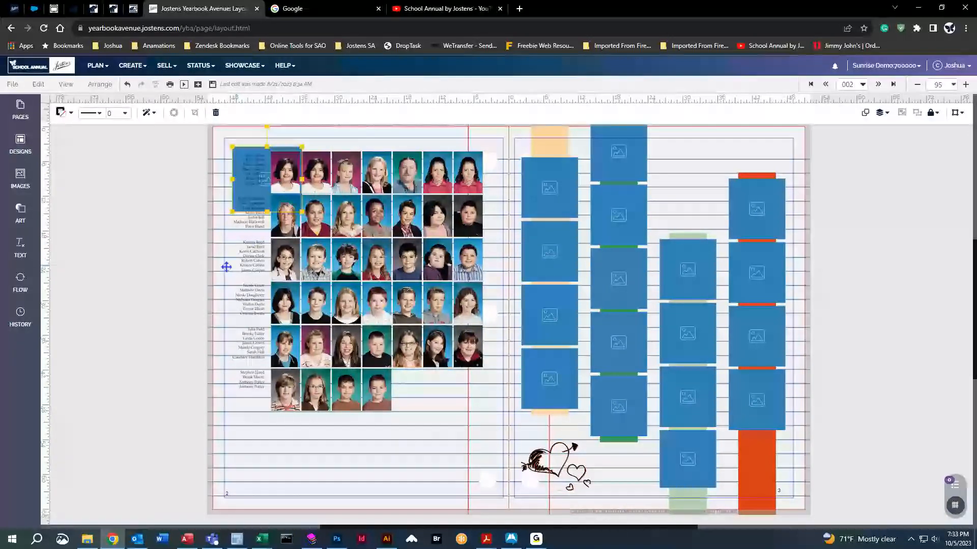
click(146, 266)
click(235, 153)
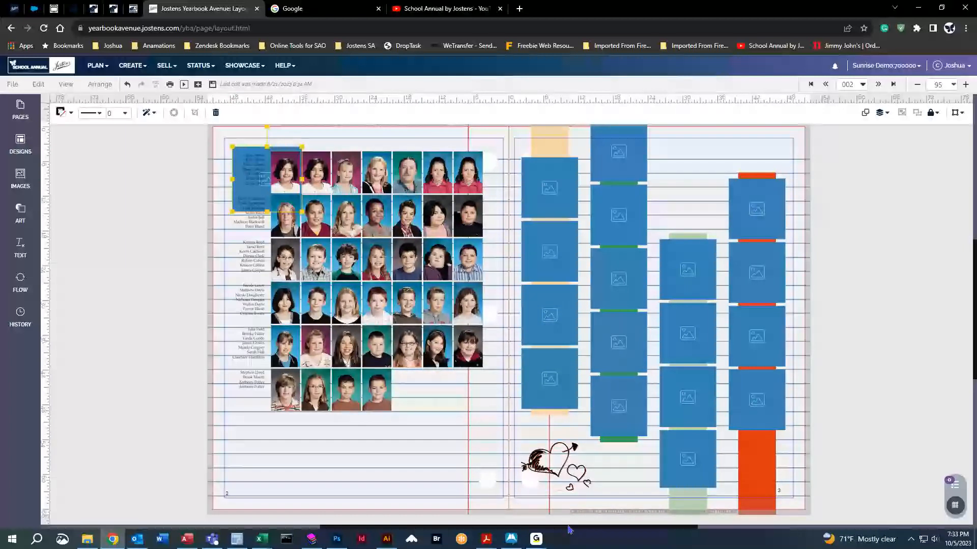
click(556, 462)
key(Delete)
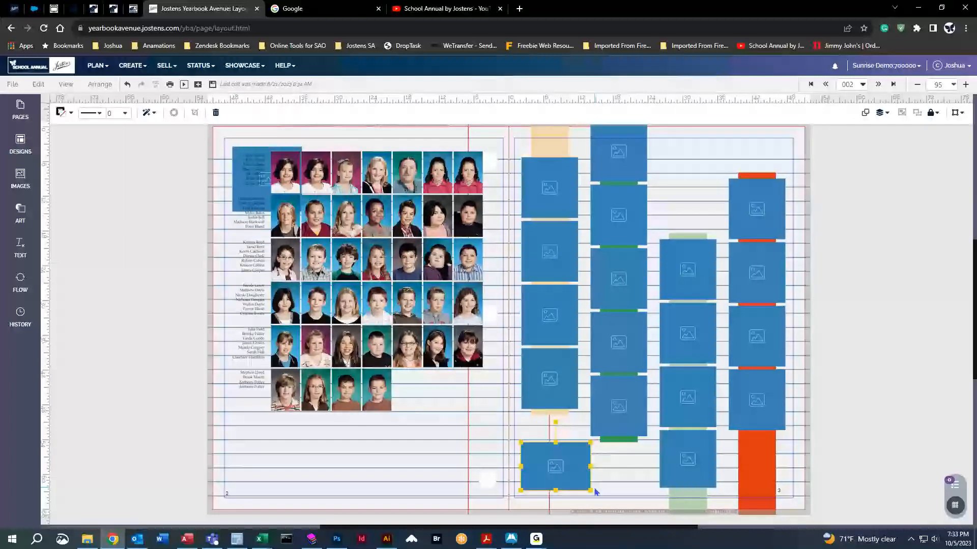
click(147, 221)
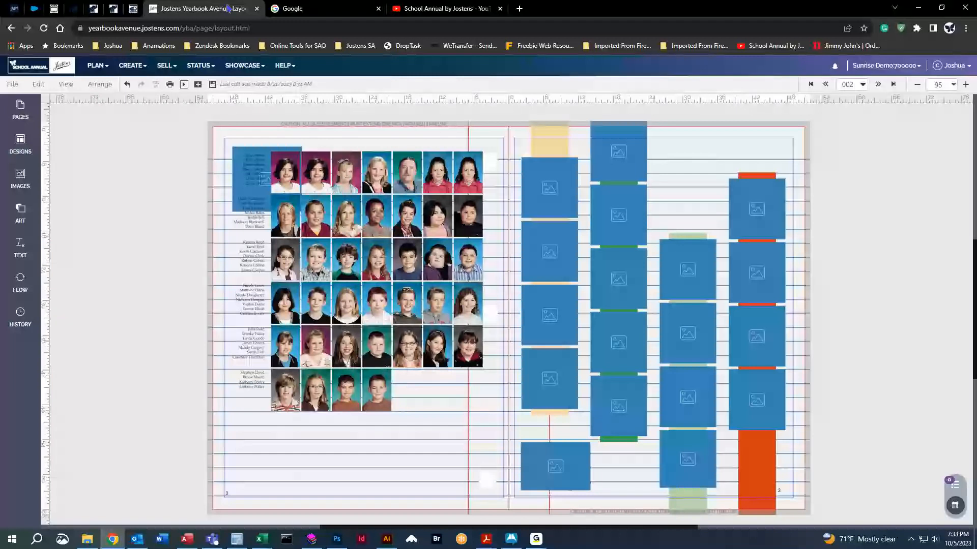
Stay on the page at the Leave site prompt, save the spread, and open the page ladder.
key(F5)
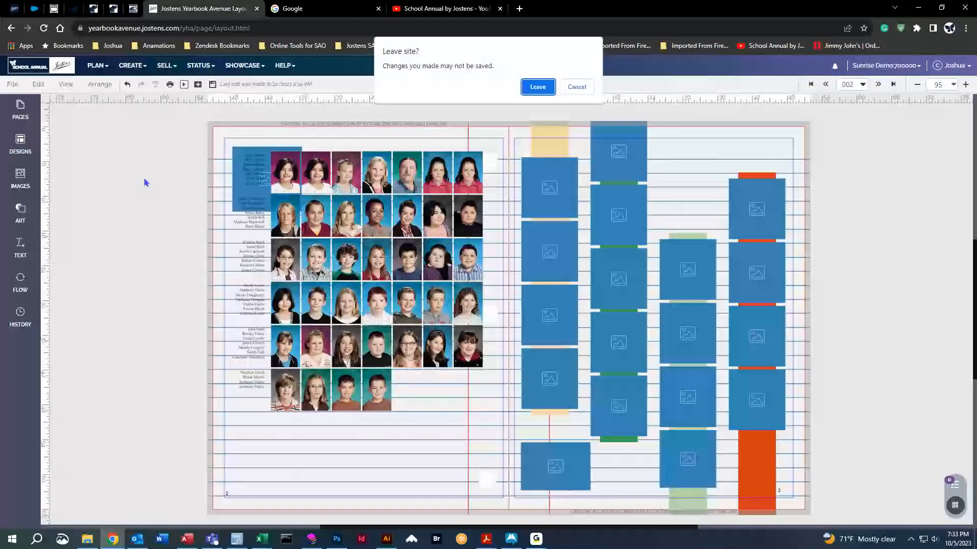
click(576, 85)
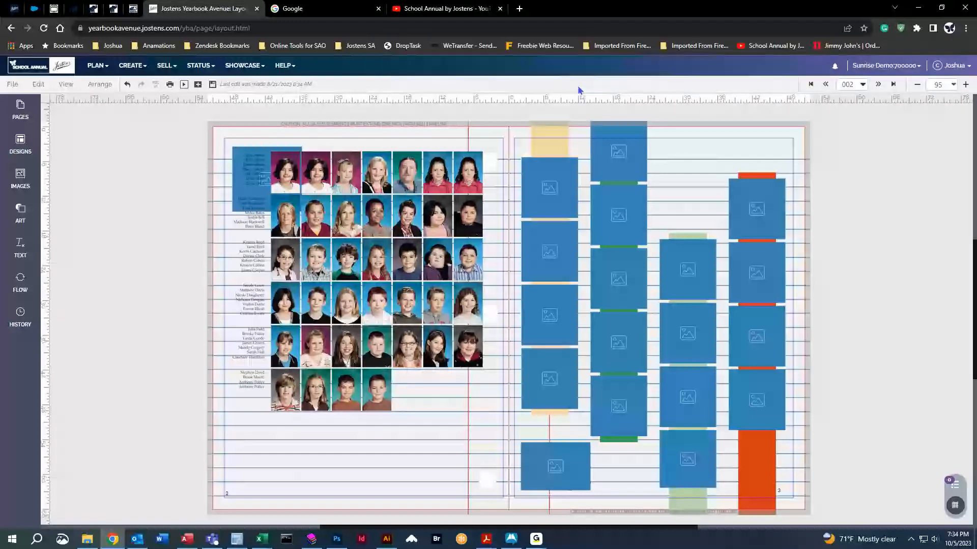
click(215, 89)
click(97, 65)
click(102, 83)
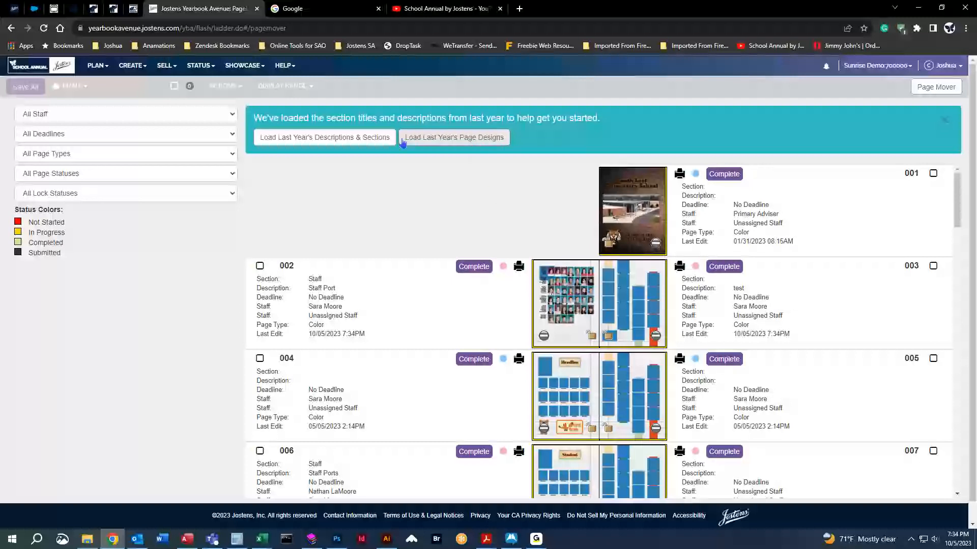
click(451, 138)
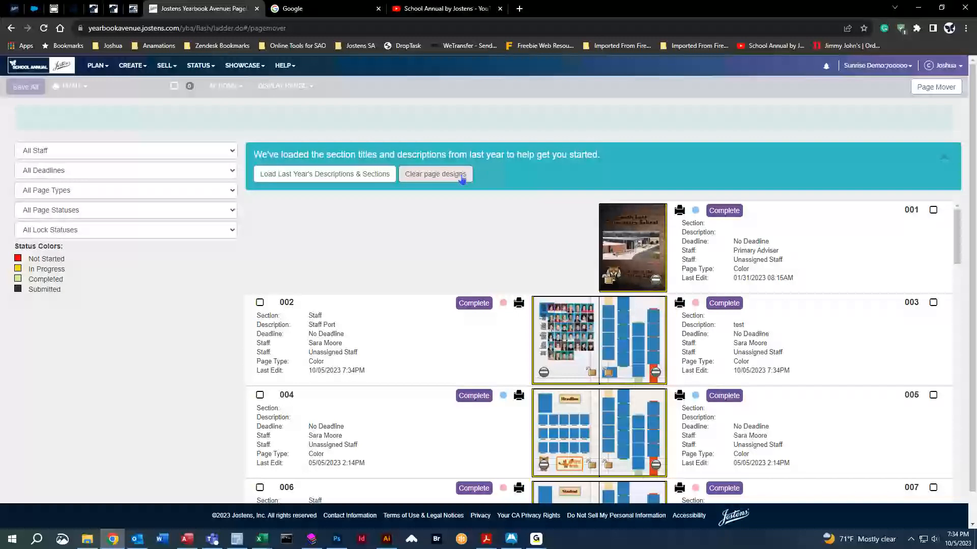
click(441, 176)
click(613, 319)
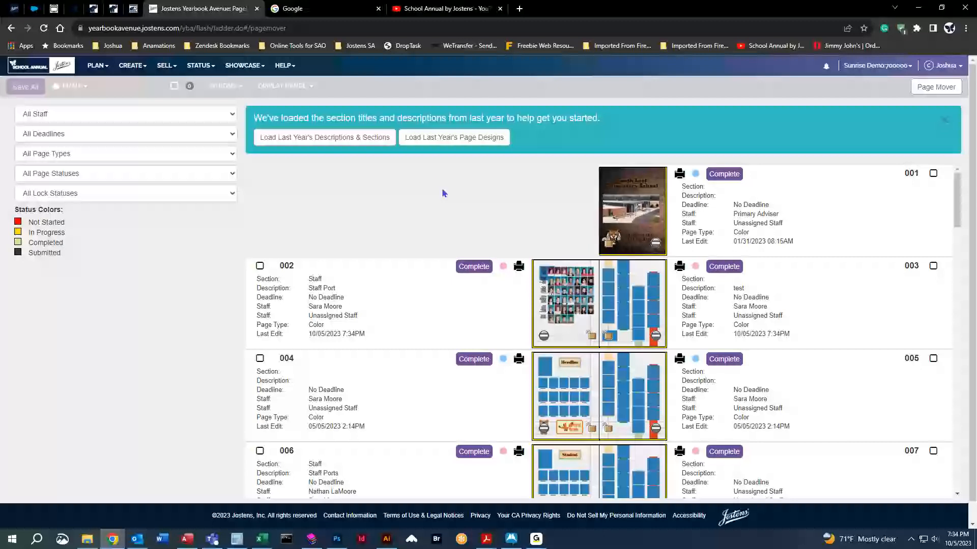
scroll(408, 264, down, 7)
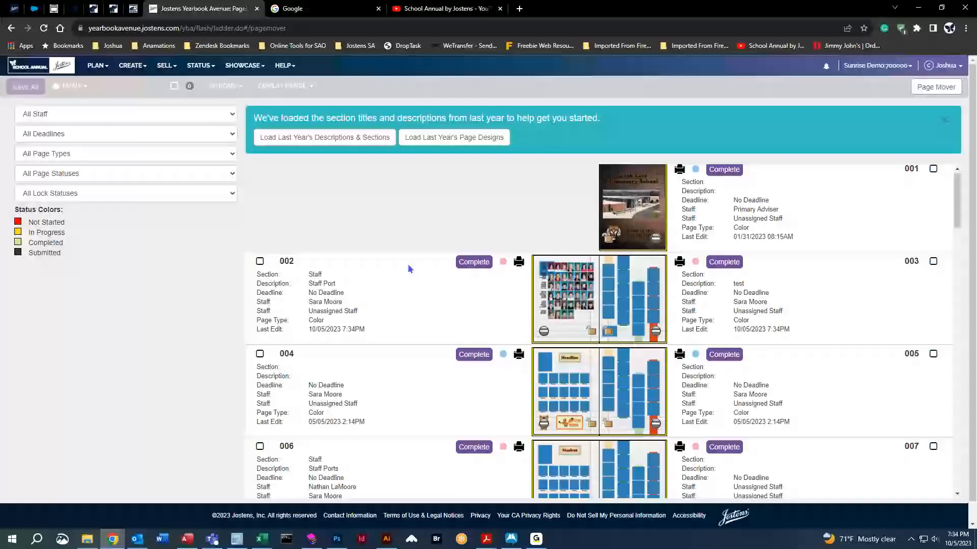
scroll(410, 256, up, 7)
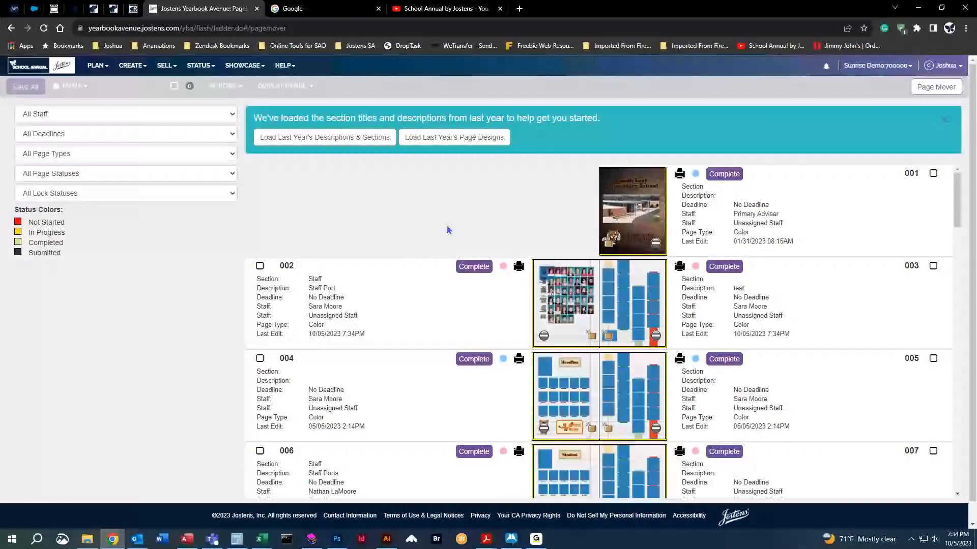
Log back into Sunrise Demo and open page 001 from the PLAN page ladder.
middle_click(204, 9)
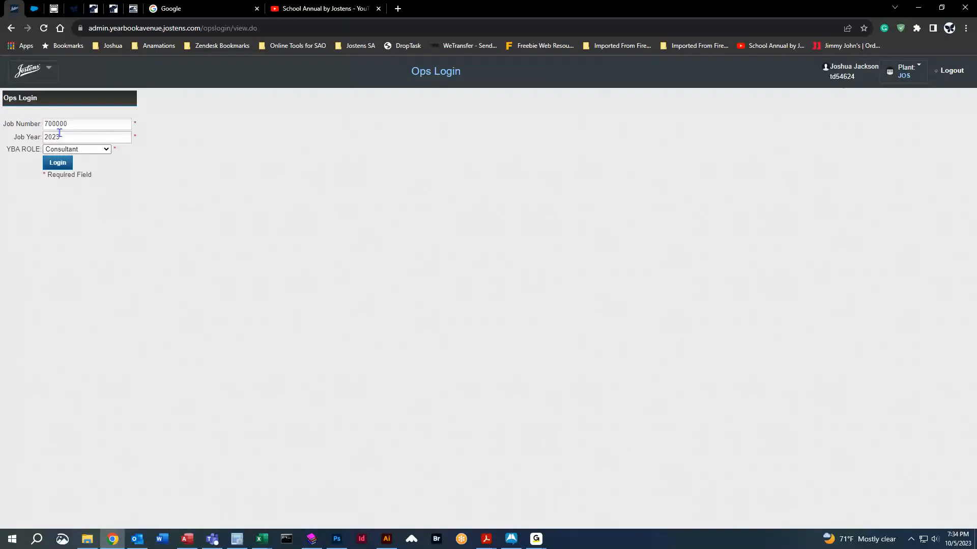
key(Return)
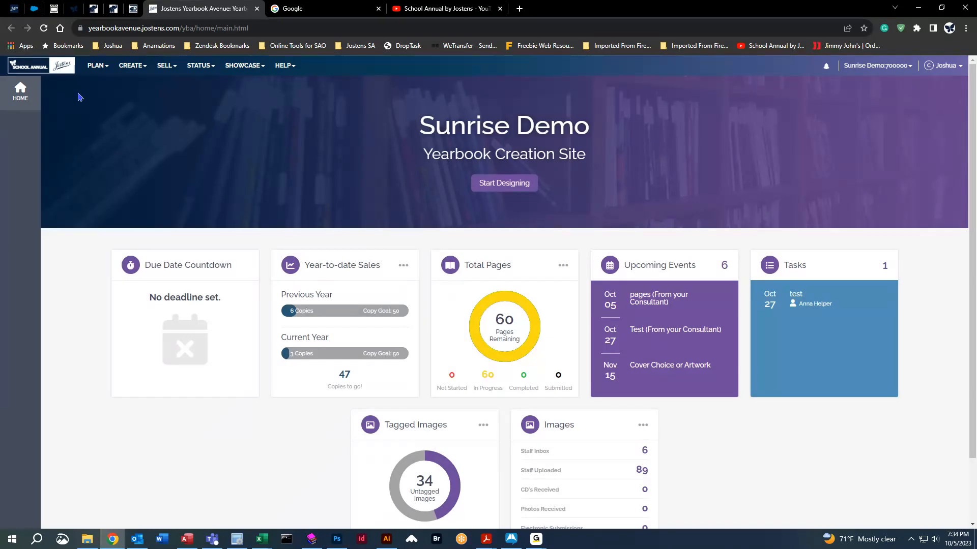
mouse_move(96, 65)
click(107, 87)
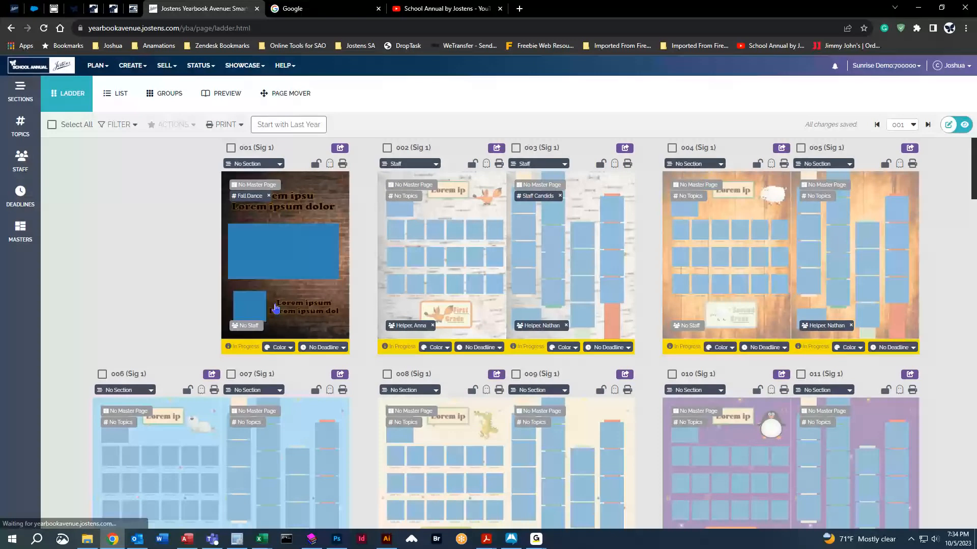
click(296, 186)
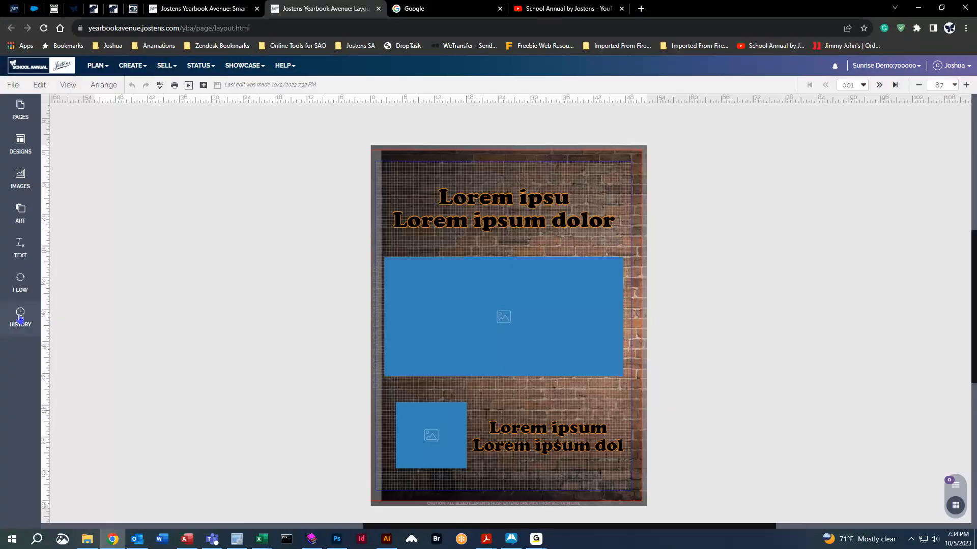
Restore page 001's blank 7:30 PM version from History and save it.
click(20, 315)
drag(58, 240, 515, 451)
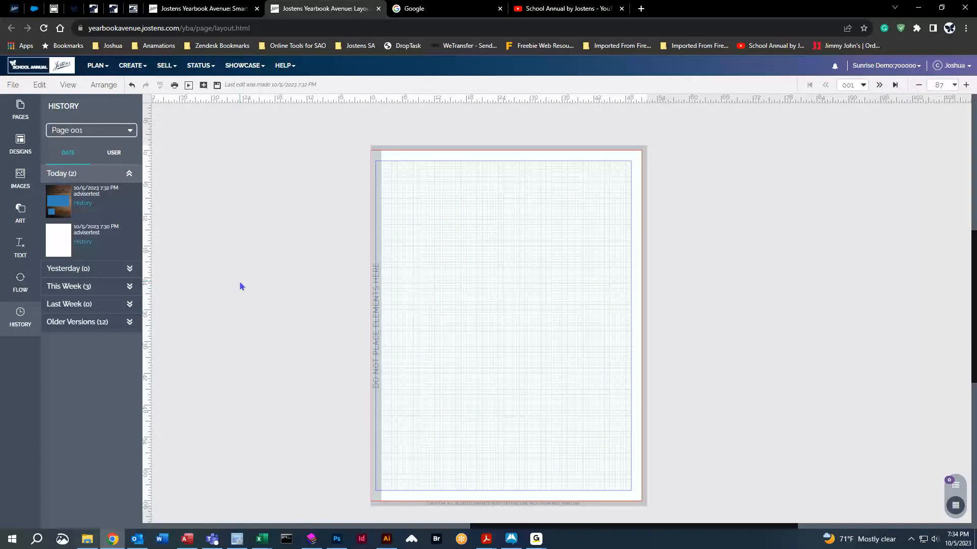
click(217, 86)
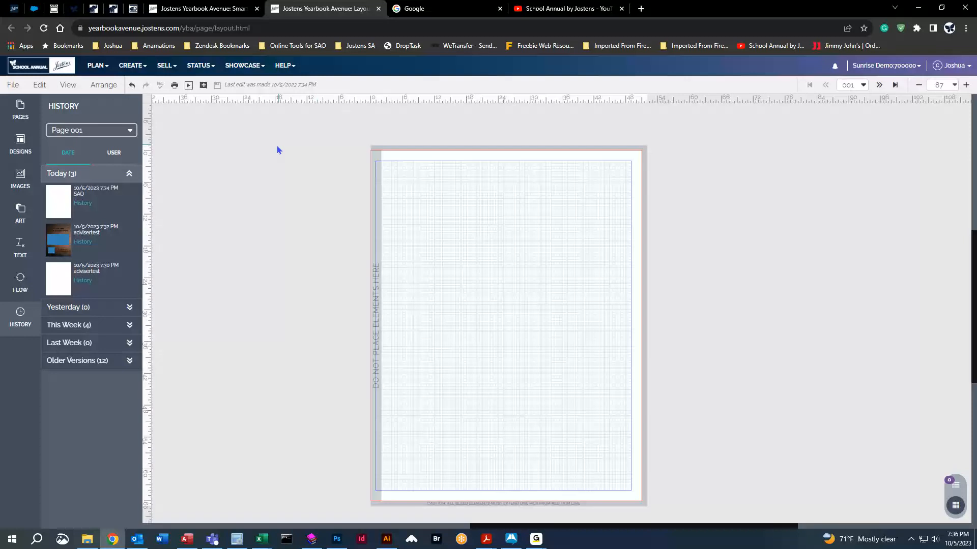
Browse Backgrounds & Clip Art, place and remove a blue watercolor, then save page 001 on leaving.
click(21, 178)
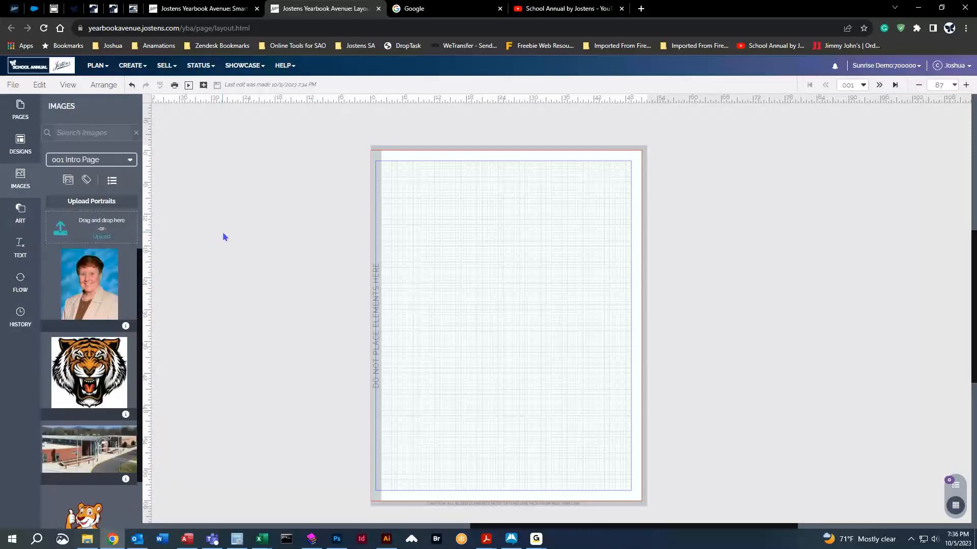
click(101, 159)
click(101, 237)
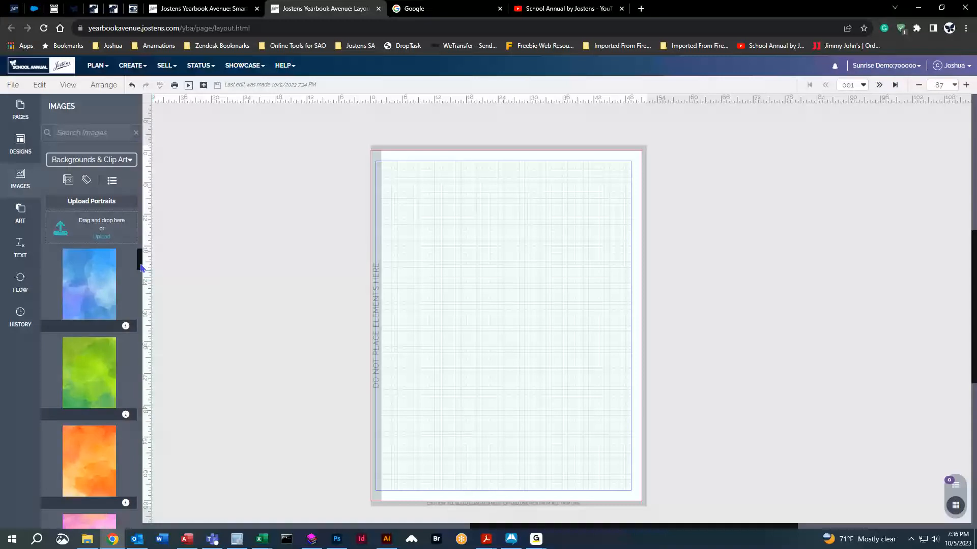
drag(90, 281, 464, 283)
key(Delete)
click(879, 85)
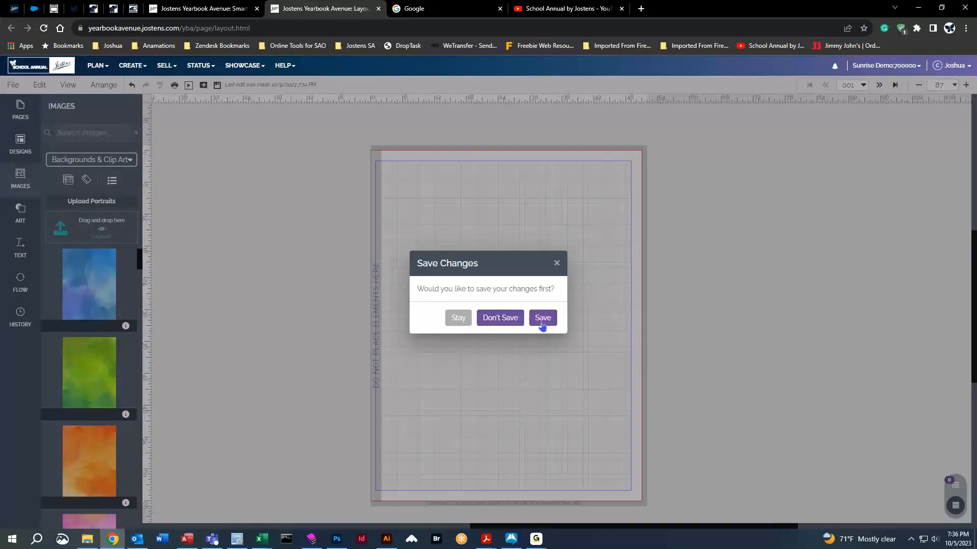
click(542, 319)
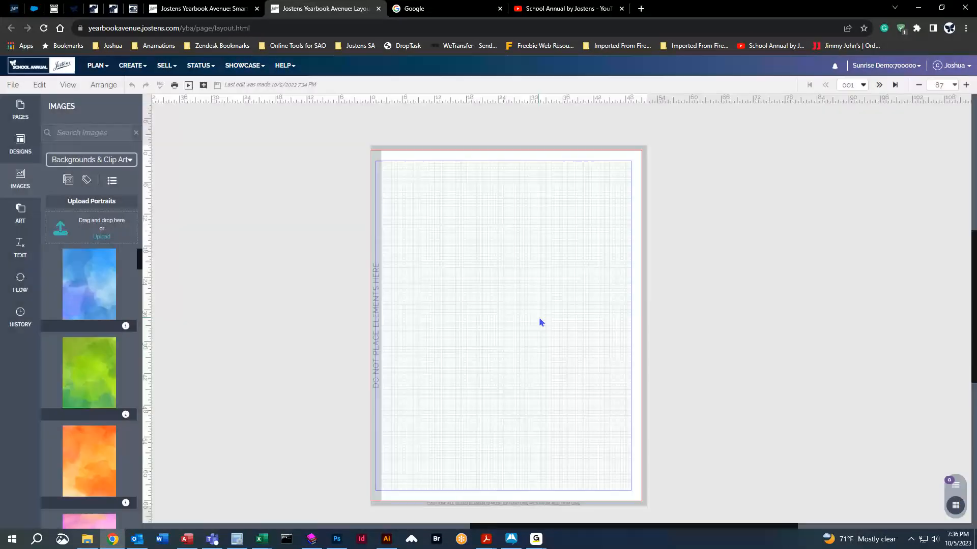
Inspect the First Grade spread's fox art and portrait grid, then save and advance to page 004.
click(879, 85)
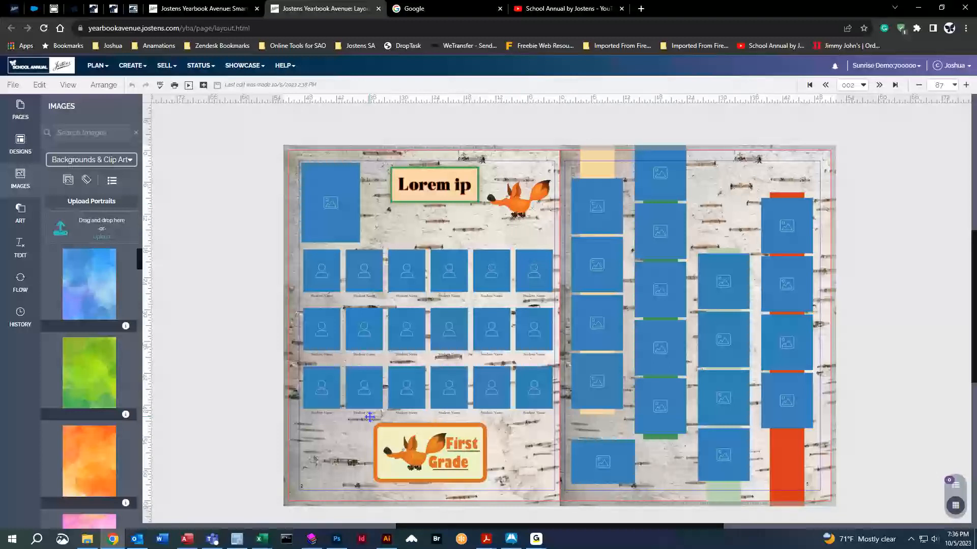
click(504, 218)
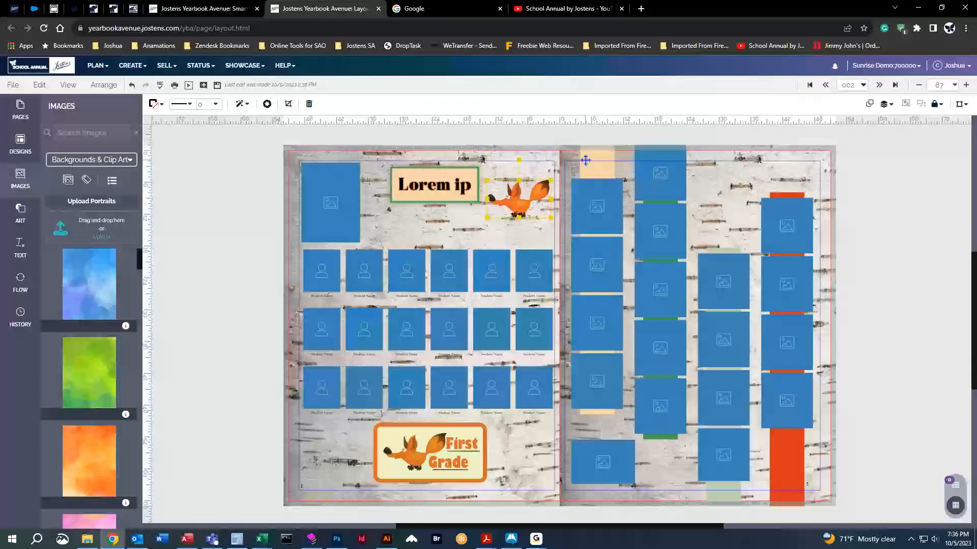
click(847, 241)
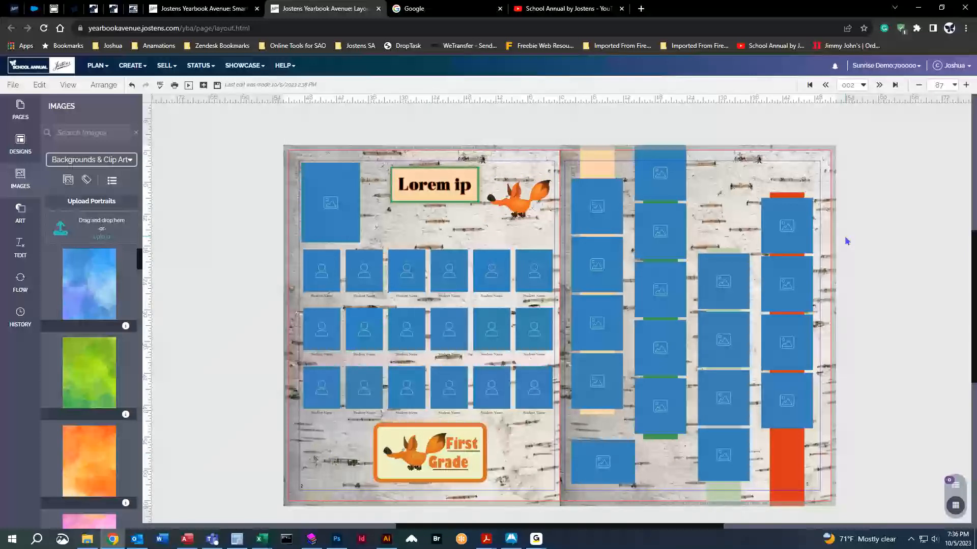
click(427, 271)
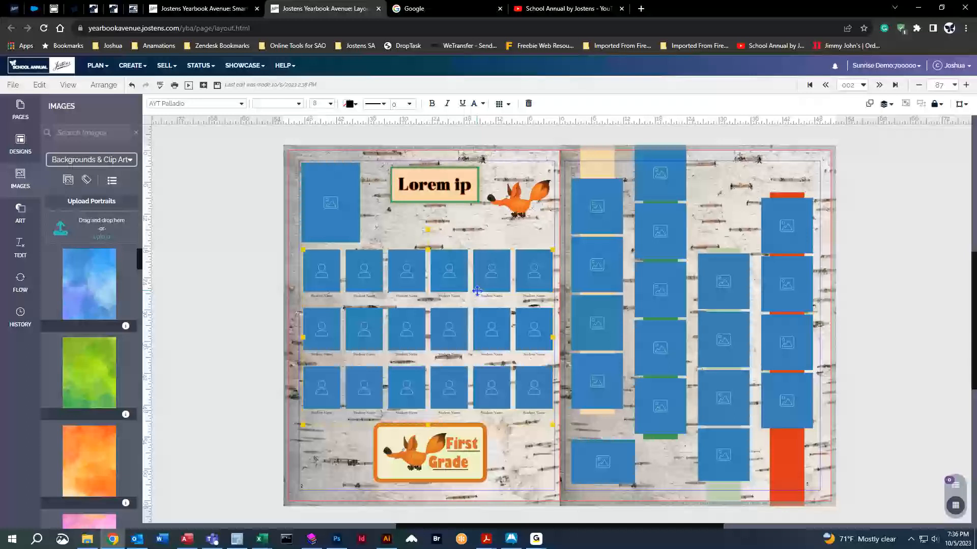
click(878, 85)
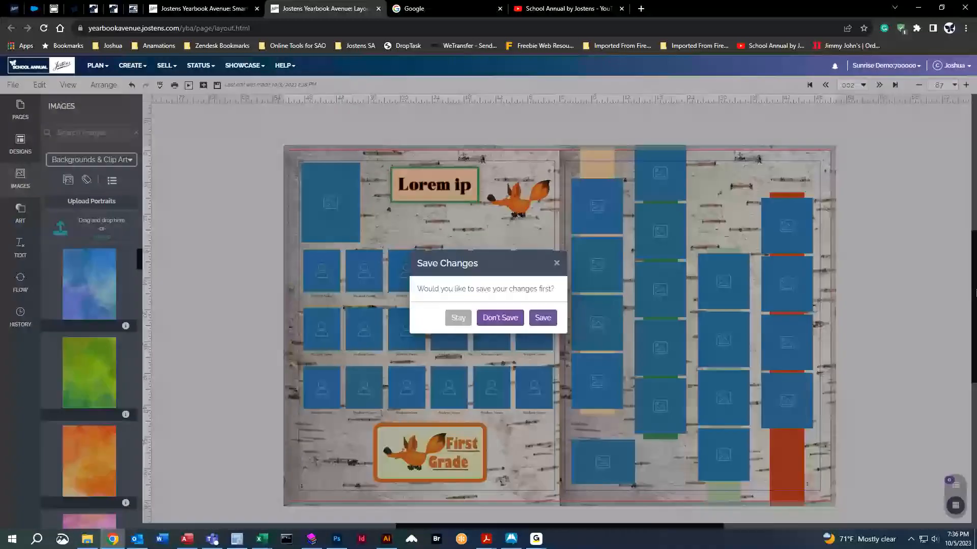
click(541, 319)
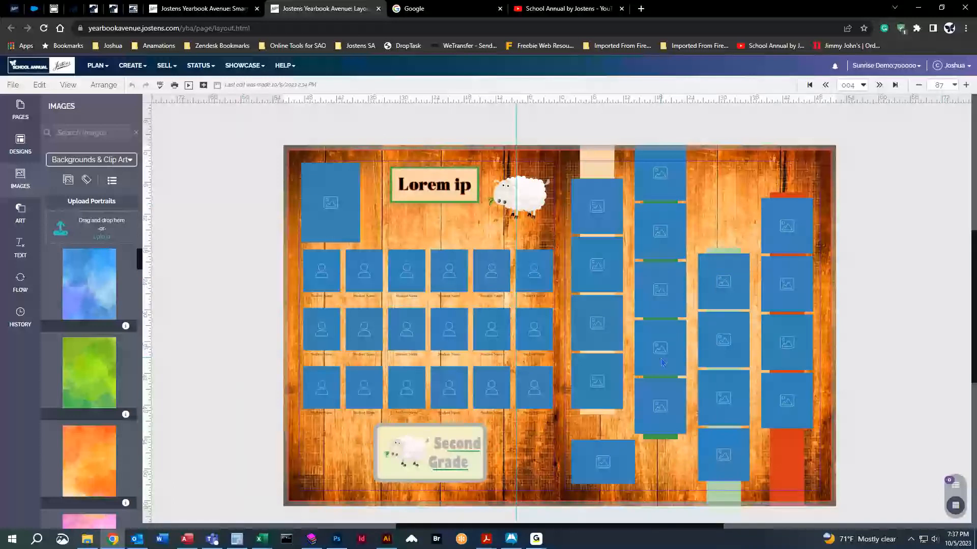
Pick the Animals clip art theme, scroll its images, and advance to the Third Grade spread.
click(20, 212)
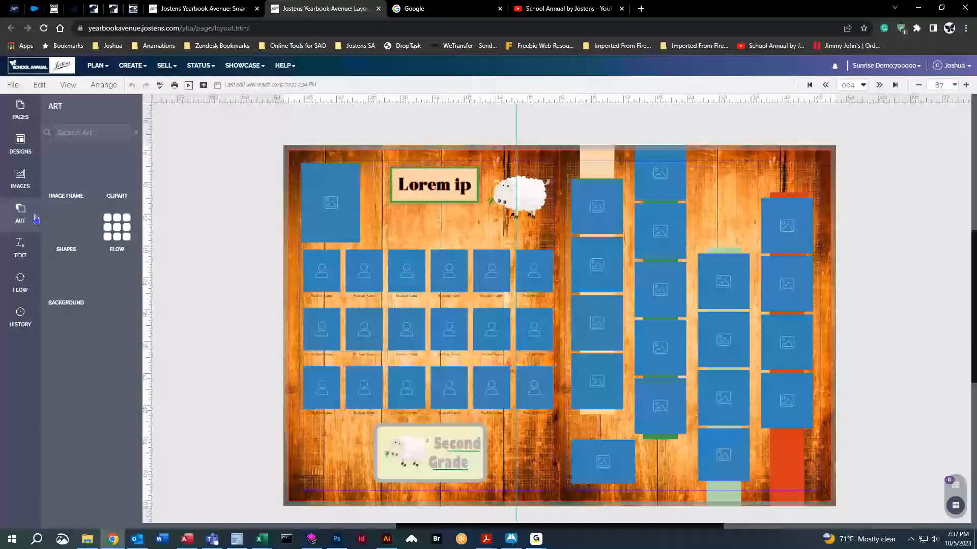
click(82, 217)
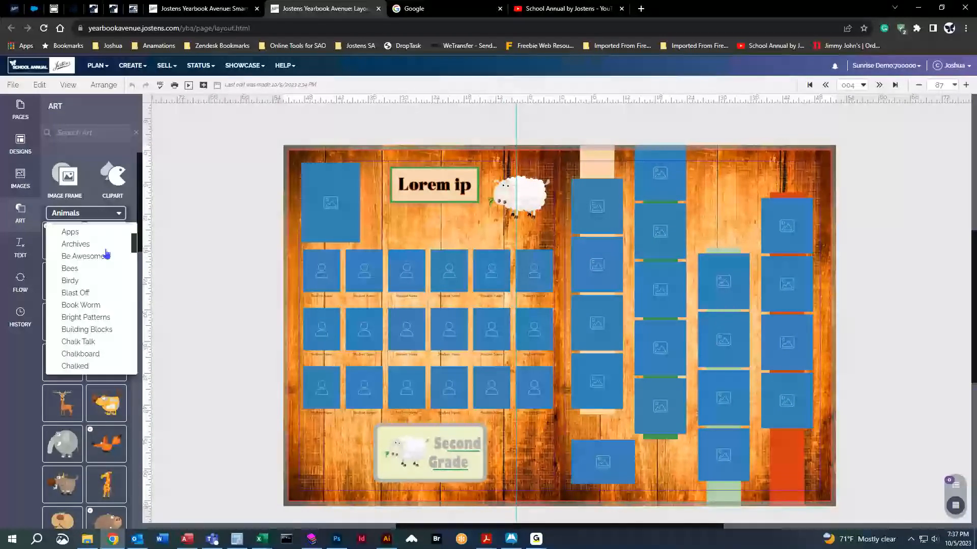
scroll(91, 285, up, 3)
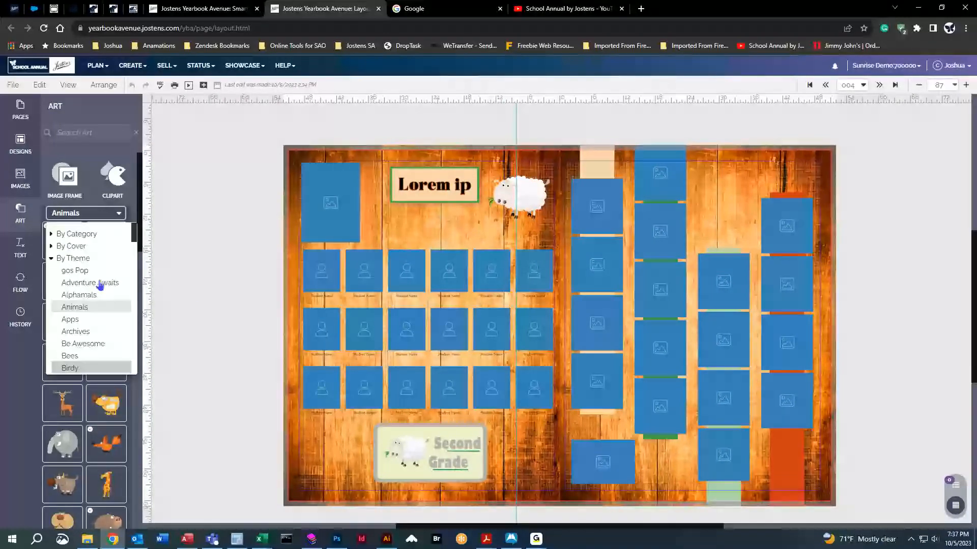
click(77, 312)
scroll(93, 373, down, 5)
scroll(94, 373, down, 5)
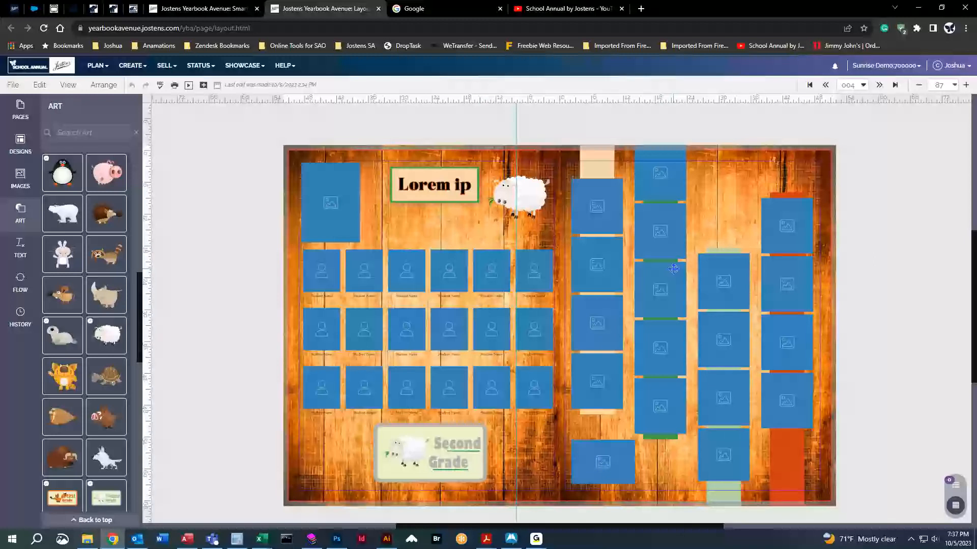
click(879, 85)
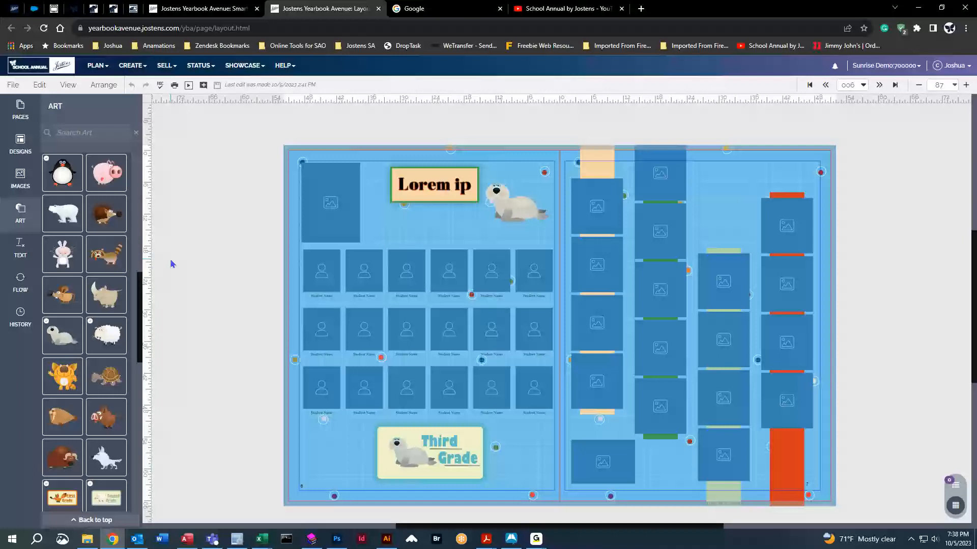
Switch the side panel to page thumbnails and scroll through pages 001–060.
click(20, 110)
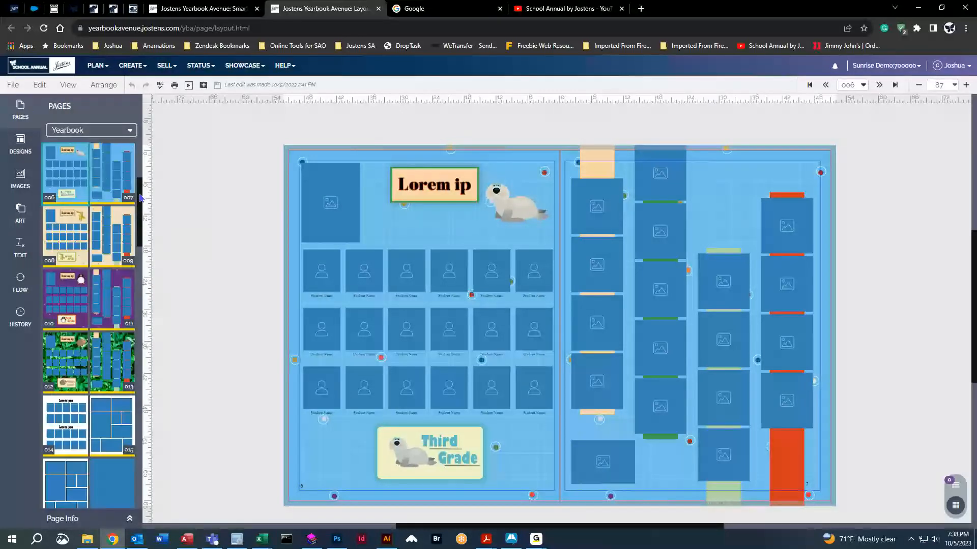
scroll(138, 199, down, 3)
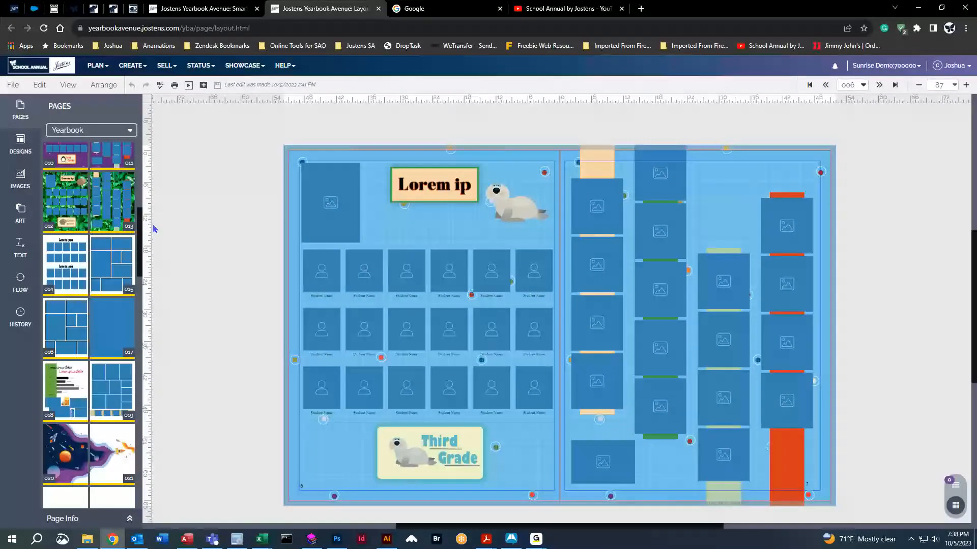
drag(141, 247, 143, 201)
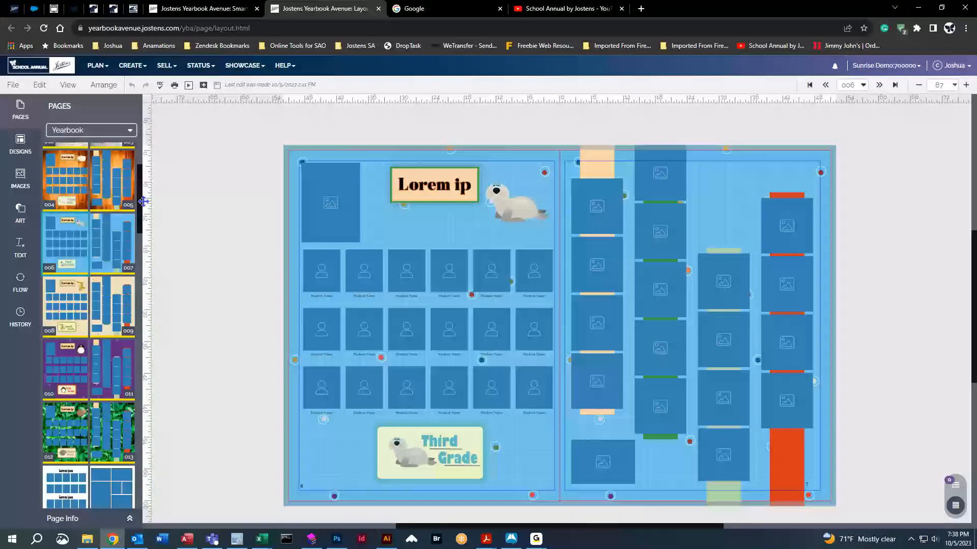
scroll(96, 286, up, 1)
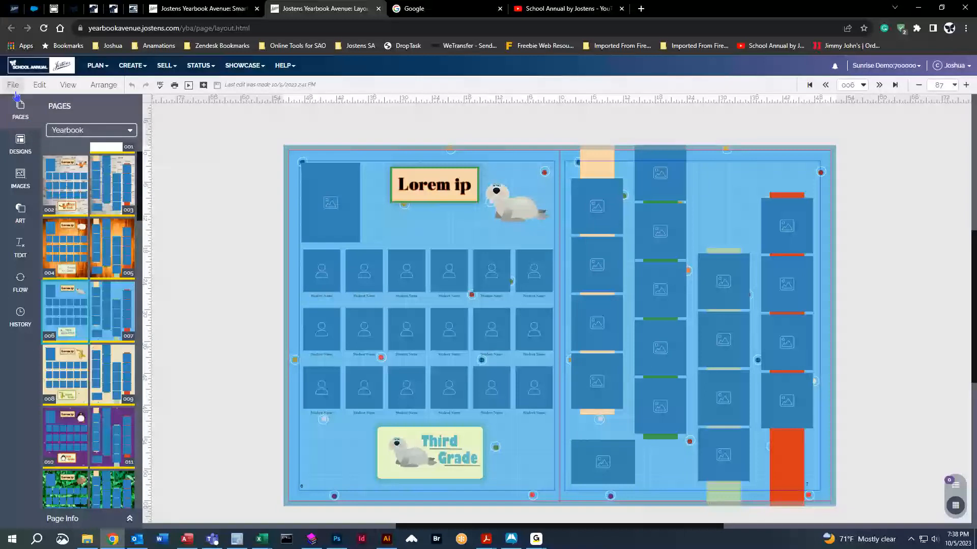
click(97, 66)
In Page Mover, move spread 006–007 after pages 020–021, then back after 004–005.
click(104, 87)
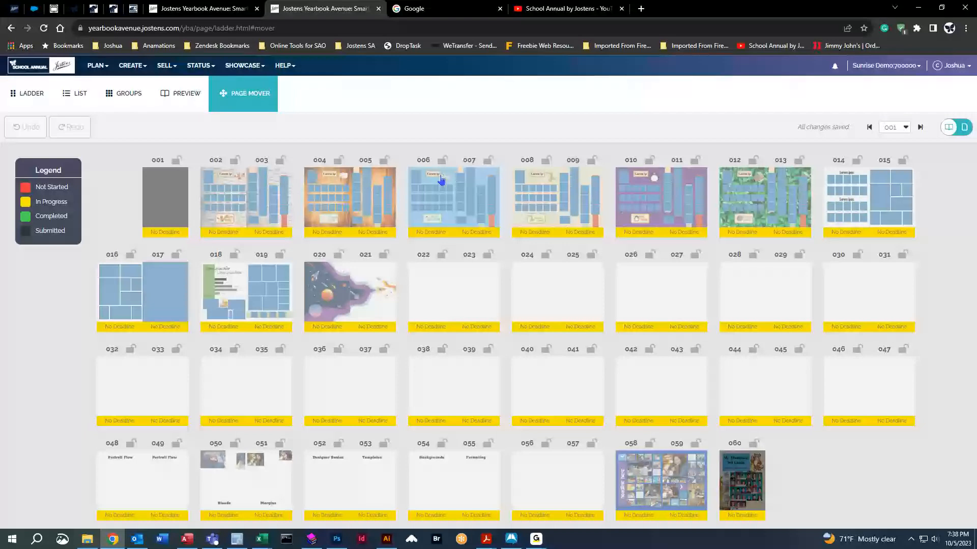
drag(440, 179, 471, 296)
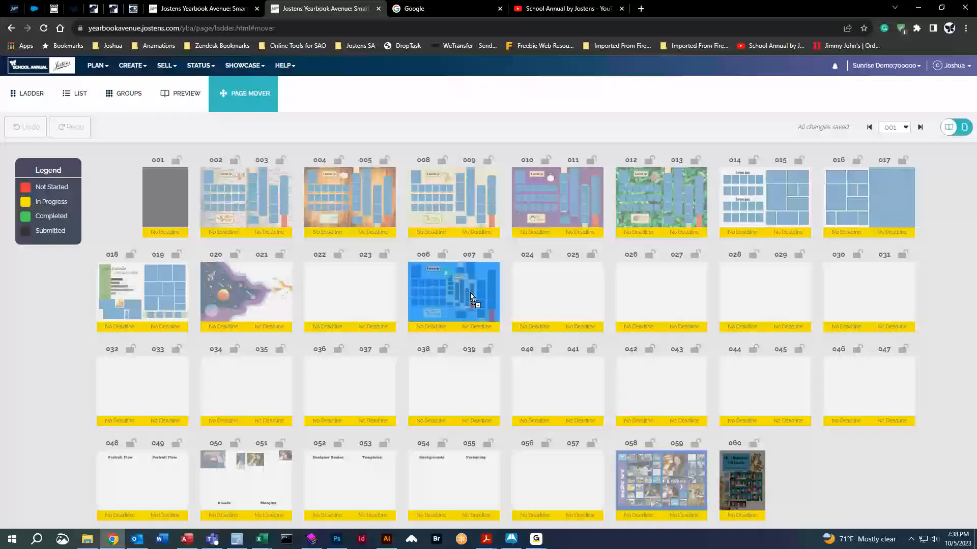
mouse_move(470, 295)
mouse_down()
mouse_move(469, 229)
mouse_move(471, 305)
mouse_move(470, 217)
mouse_move(463, 254)
mouse_move(471, 220)
mouse_move(470, 292)
mouse_move(470, 217)
mouse_move(471, 300)
mouse_move(464, 219)
mouse_move(469, 287)
mouse_up()
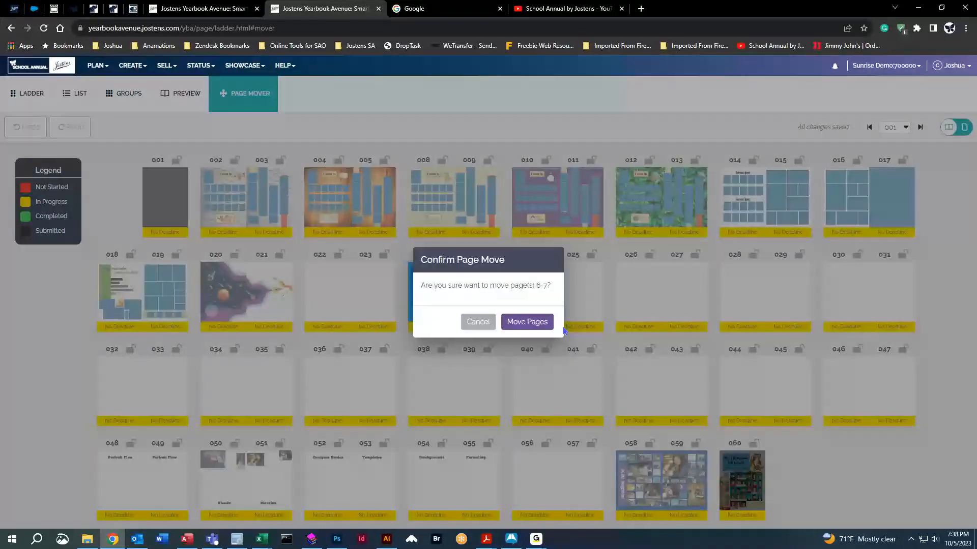
click(539, 328)
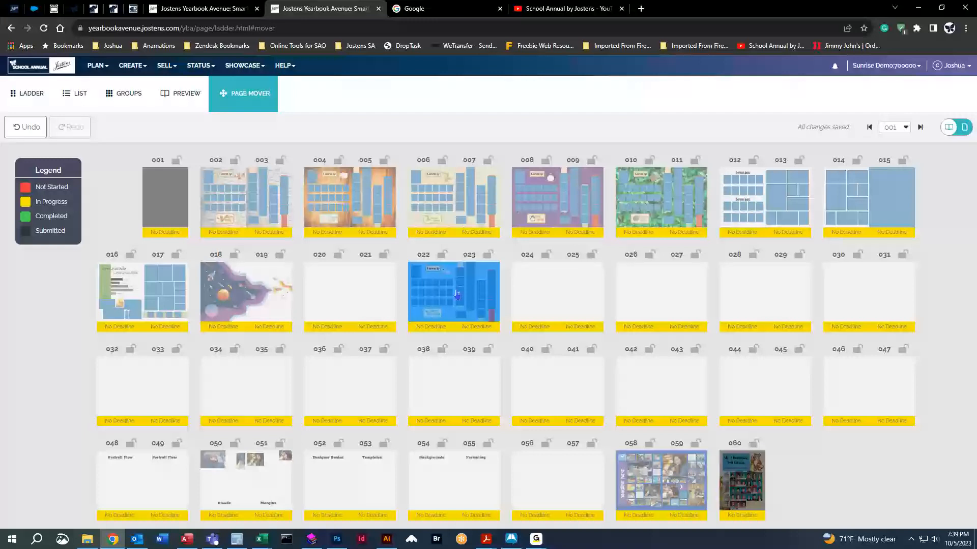
drag(452, 274, 447, 192)
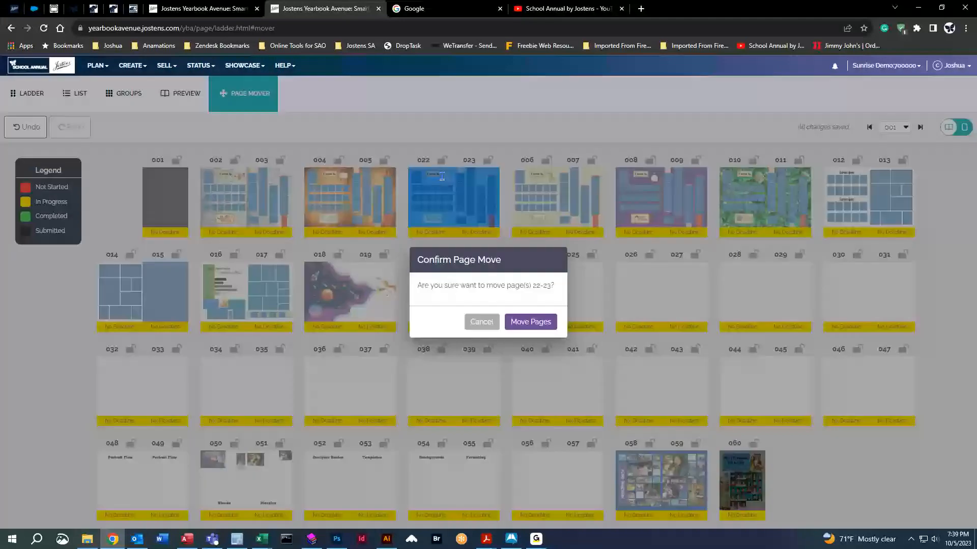
click(529, 322)
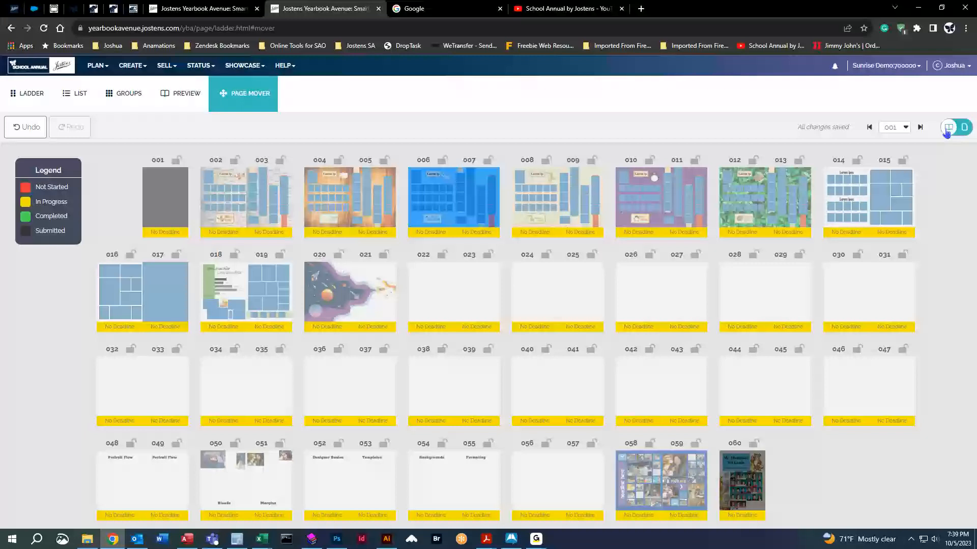
In single-page view, move page 007 after pages 008–009, then return to spread view.
click(963, 131)
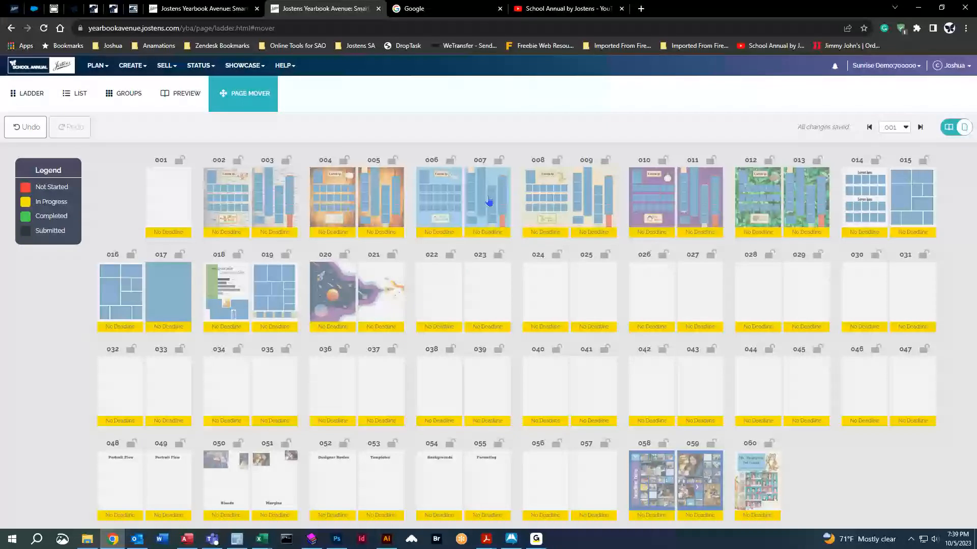
drag(489, 196, 654, 196)
drag(686, 194, 541, 197)
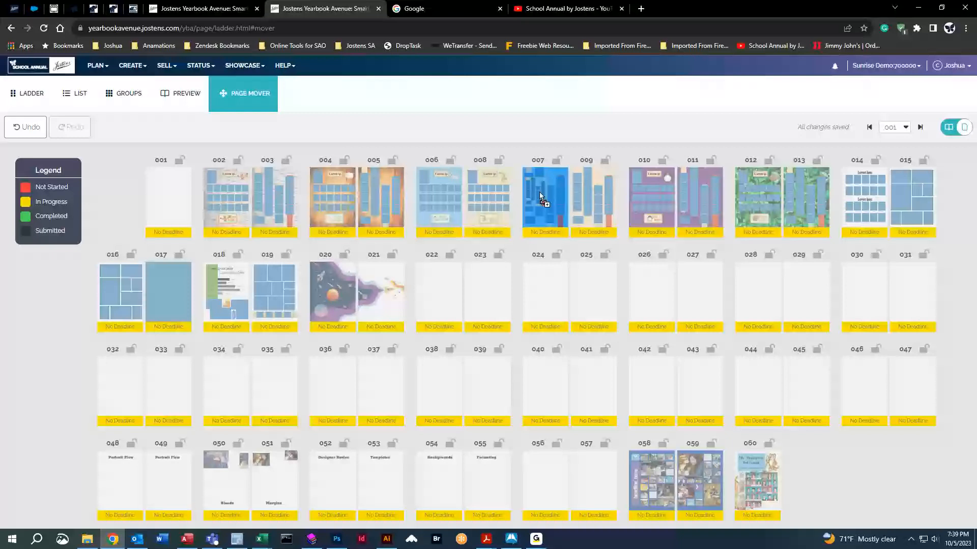
drag(540, 196, 593, 202)
click(524, 320)
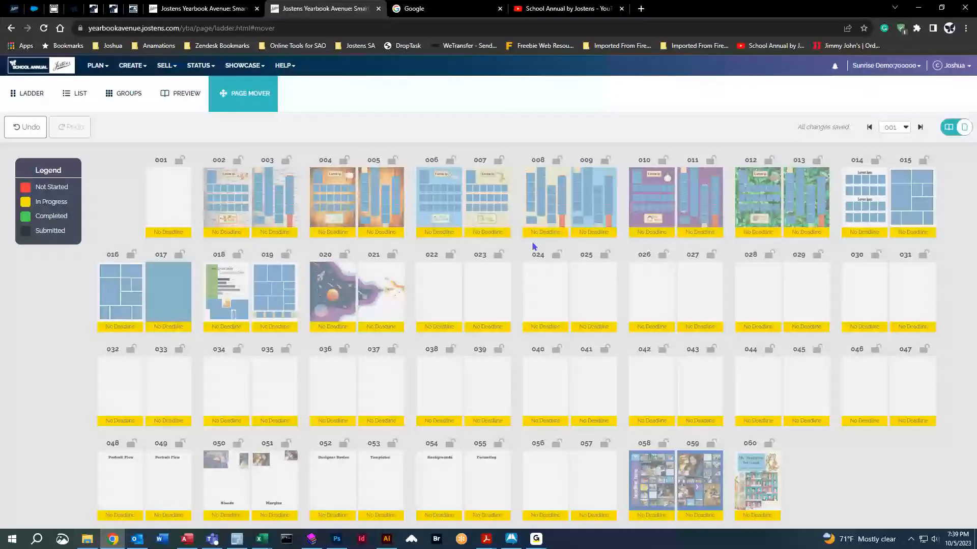
click(956, 128)
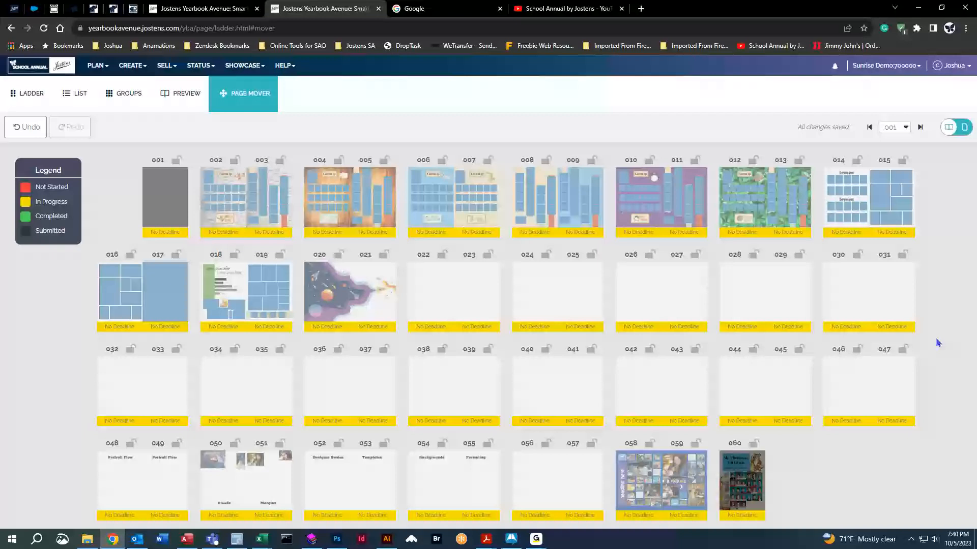
Undo the last two page moves and switch between the Ladder and Page Mover views.
click(30, 131)
click(31, 133)
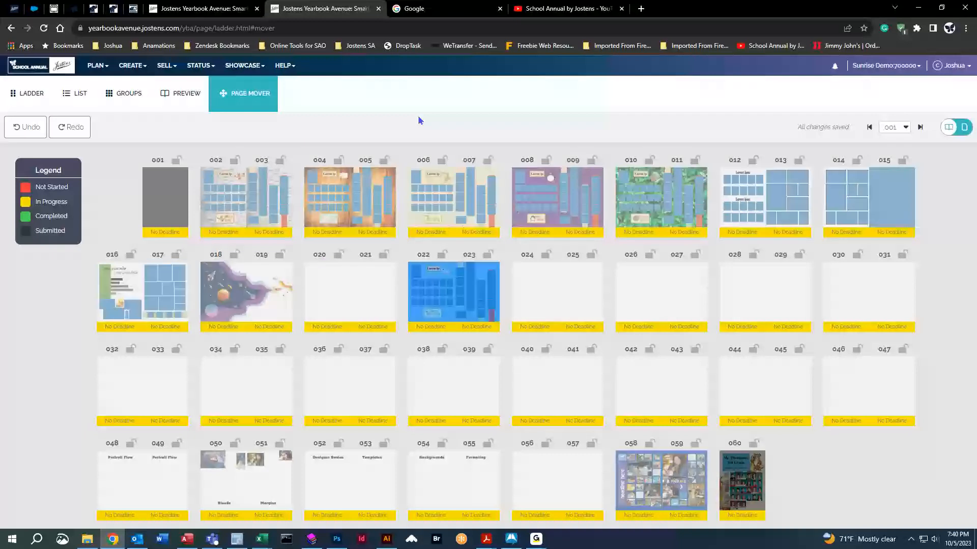
click(19, 106)
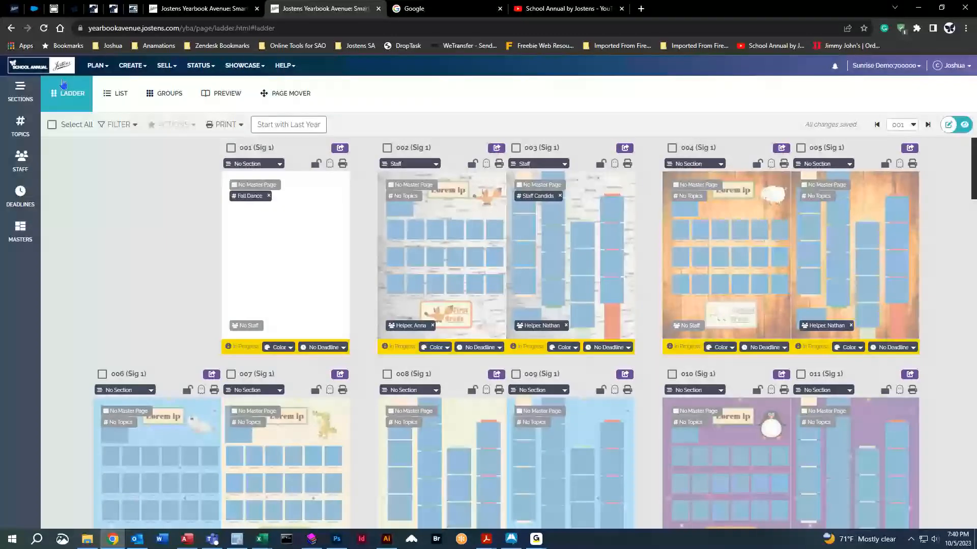
click(283, 92)
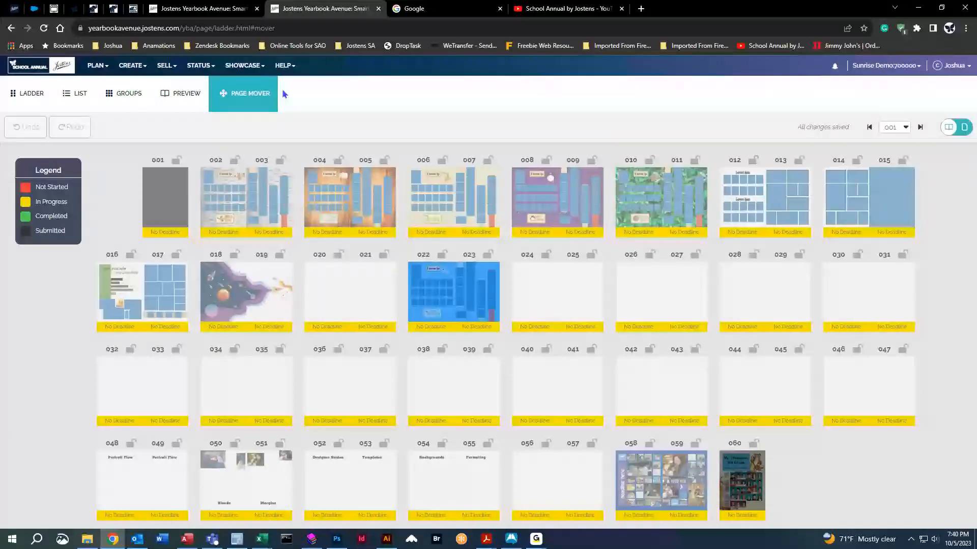
click(26, 93)
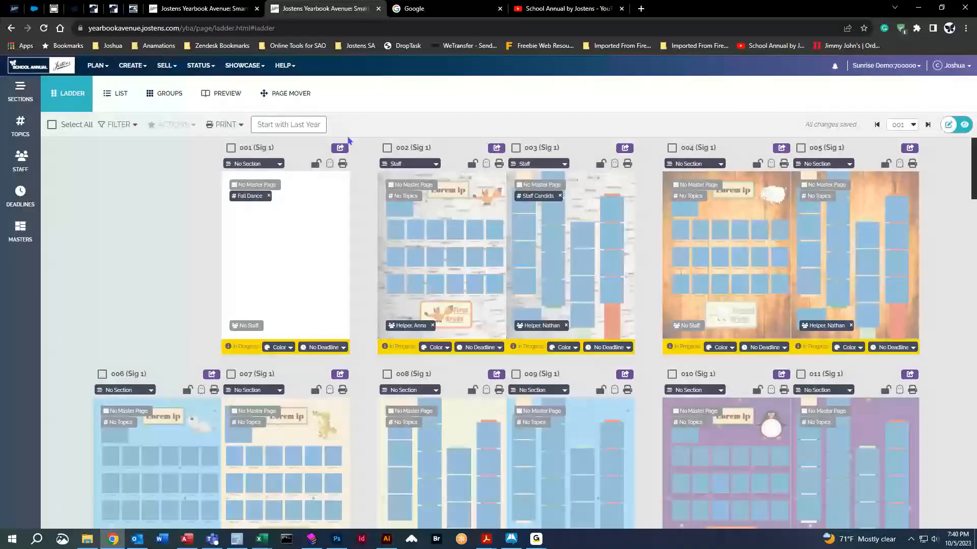
Open blank page 001 from the Ladder in the layout editor.
click(132, 65)
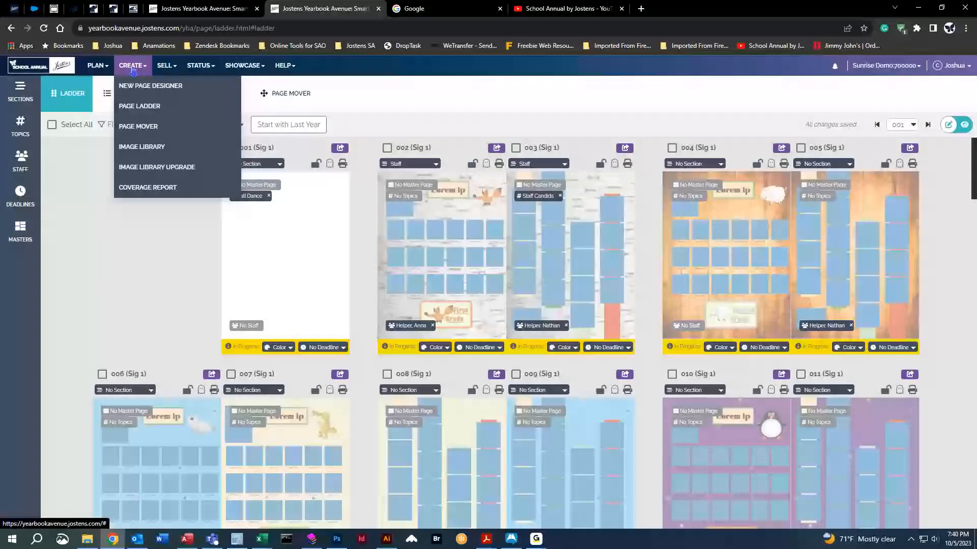
click(144, 132)
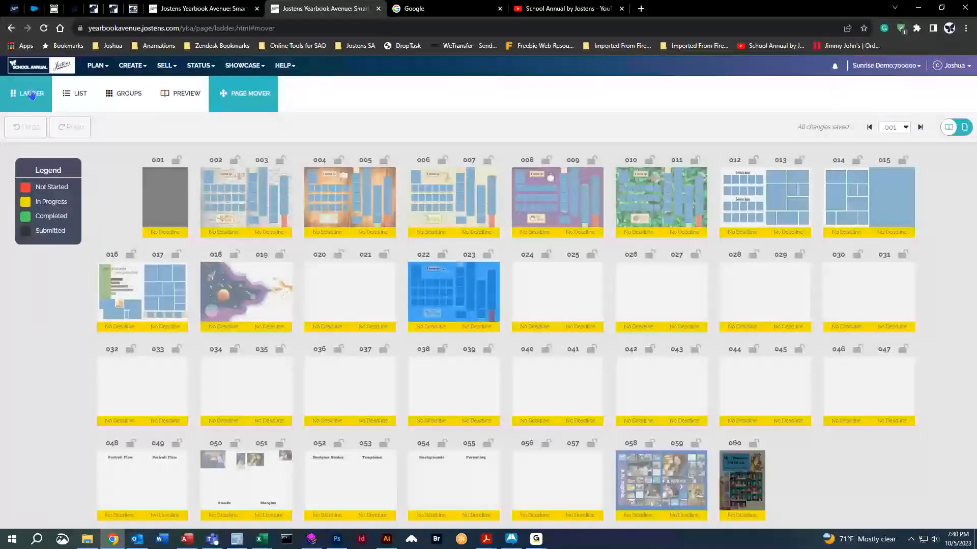
click(32, 95)
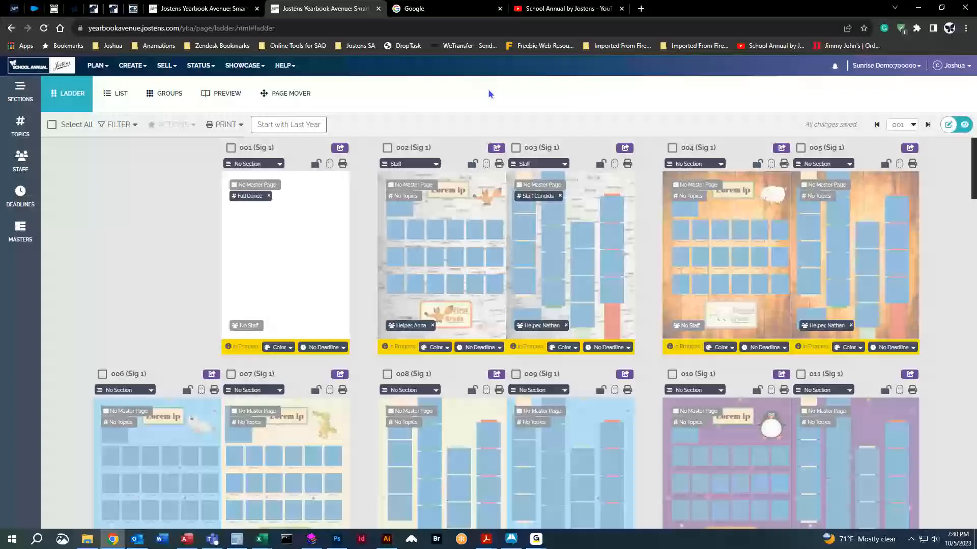
double_click(278, 270)
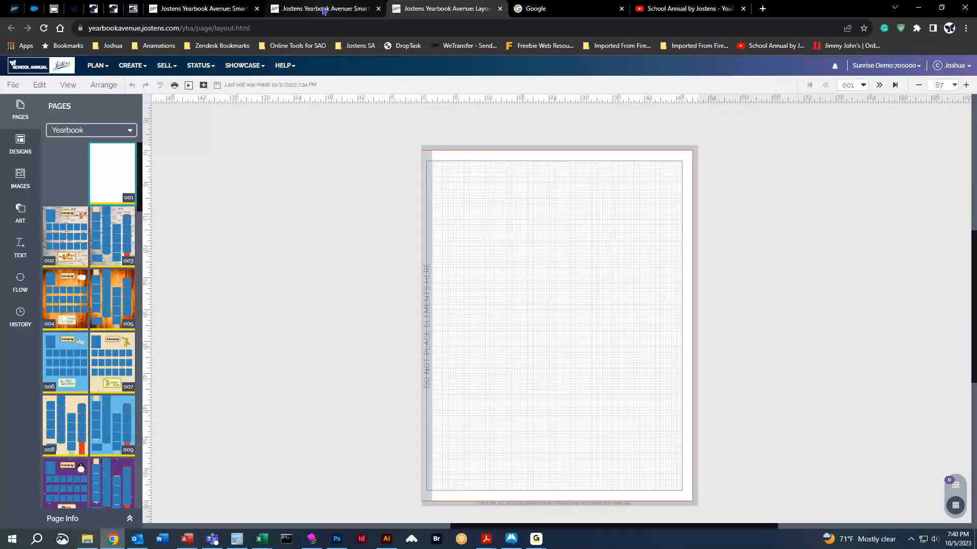
Choose the Page Surfer > Candids designs and drop the Senior Superlatives layout onto page 001.
mouse_move(324, 11)
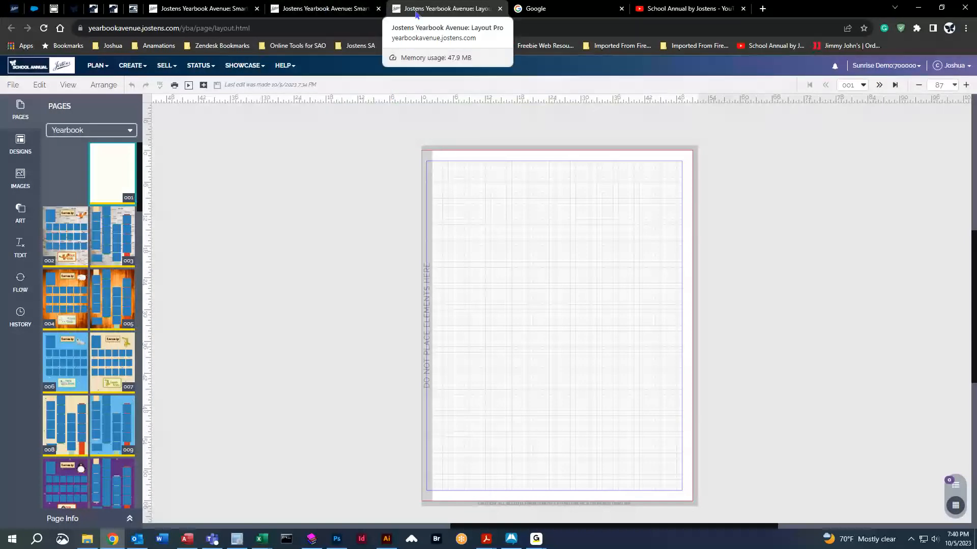
click(18, 146)
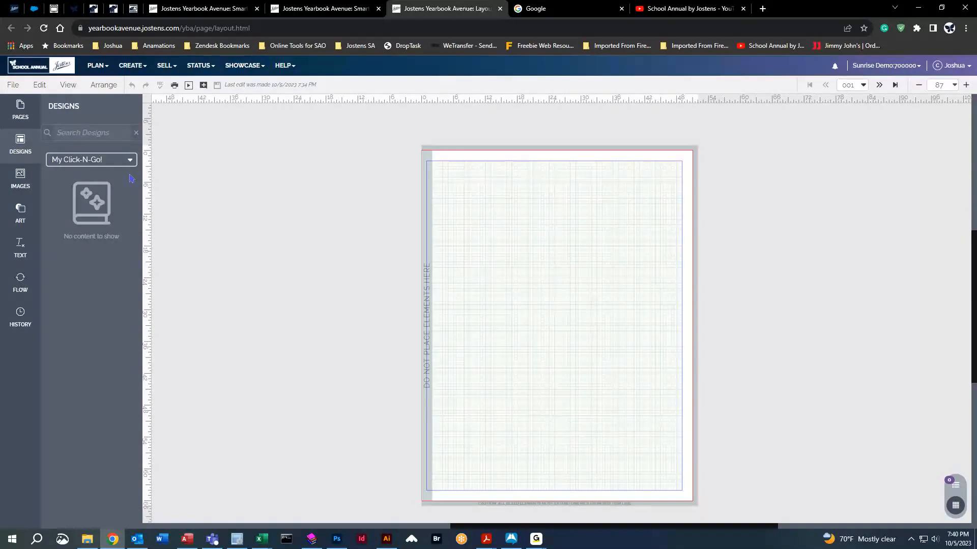
click(22, 181)
click(21, 143)
click(127, 162)
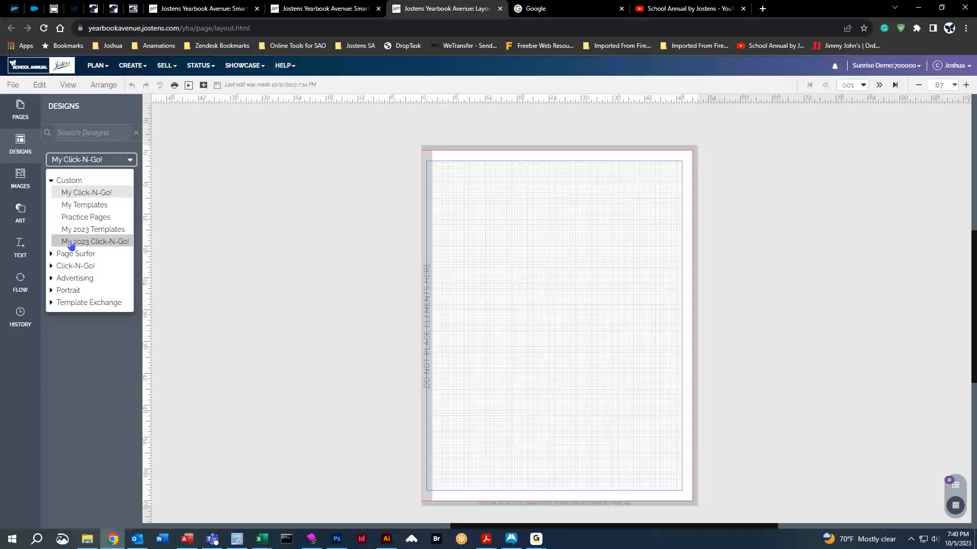
click(67, 257)
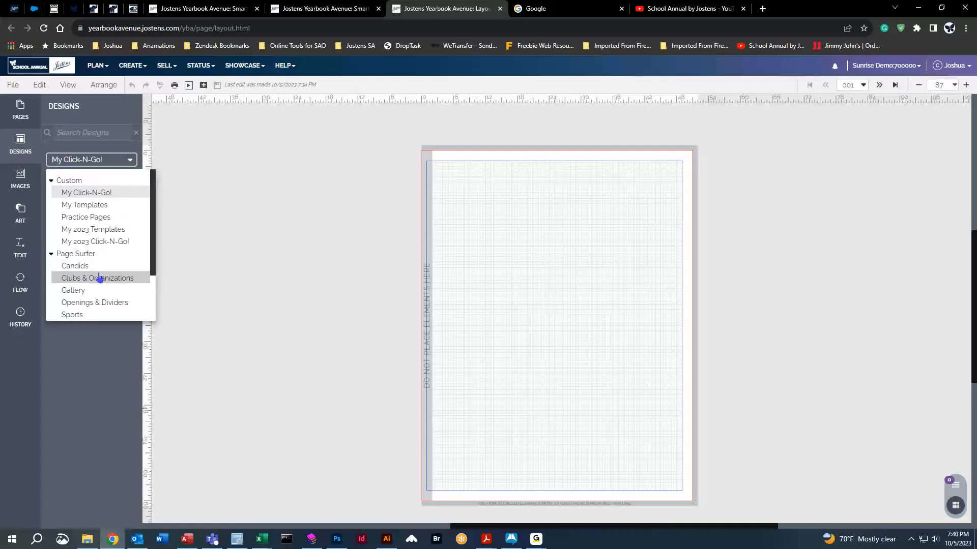
scroll(100, 279, down, 1)
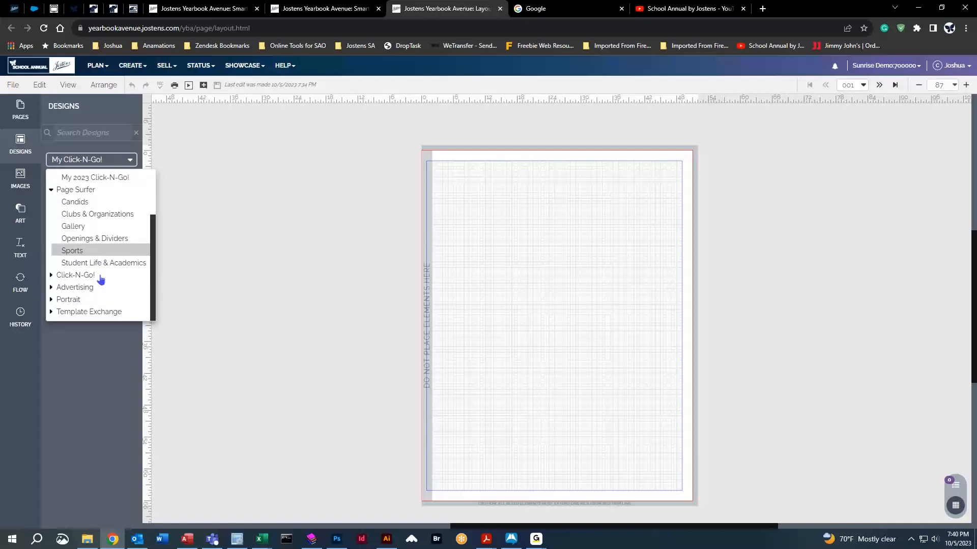
scroll(87, 257, up, 1)
click(80, 240)
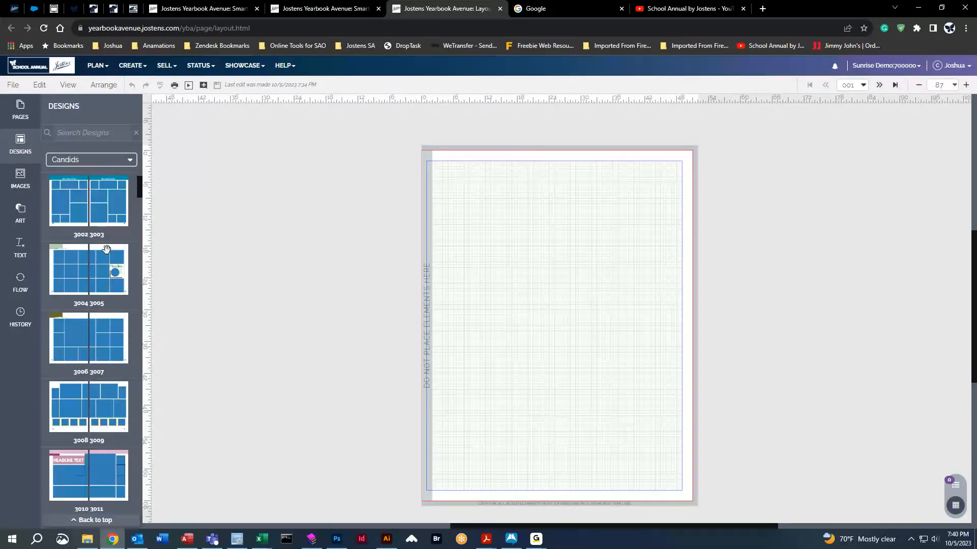
drag(103, 292, 613, 268)
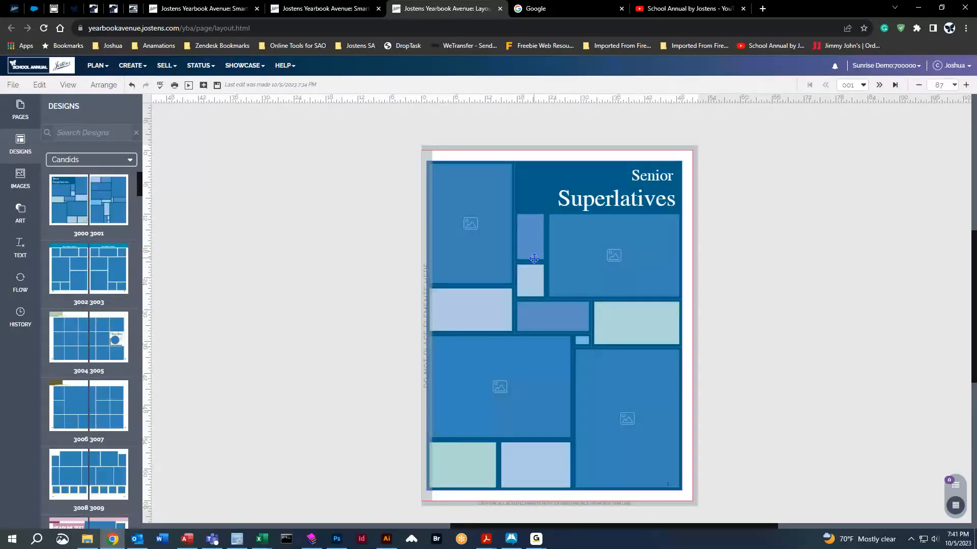